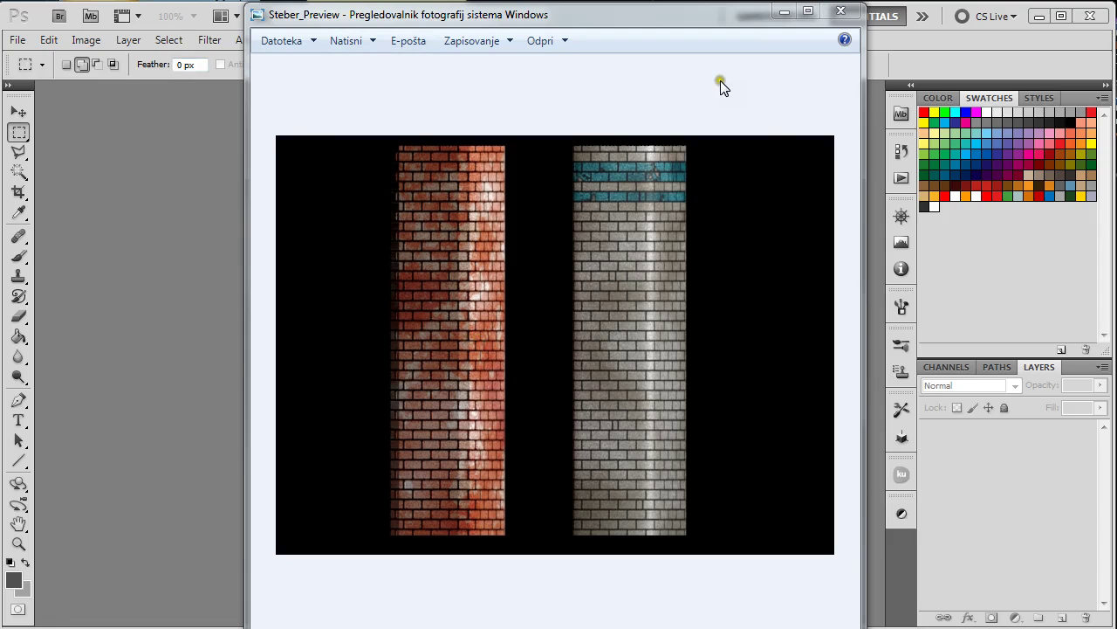
Bring the Photoshop window in front of the Steber_Preview brick preview
left_click(895, 64)
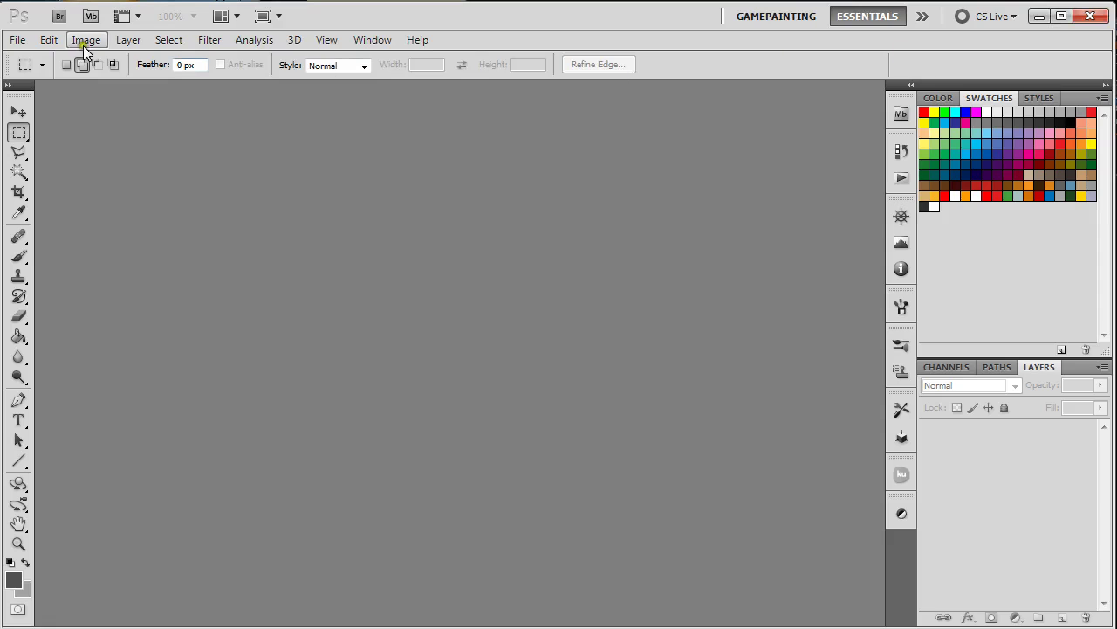
Create a new 50×50 px document and zoom in so it fills the view
left_click(18, 40)
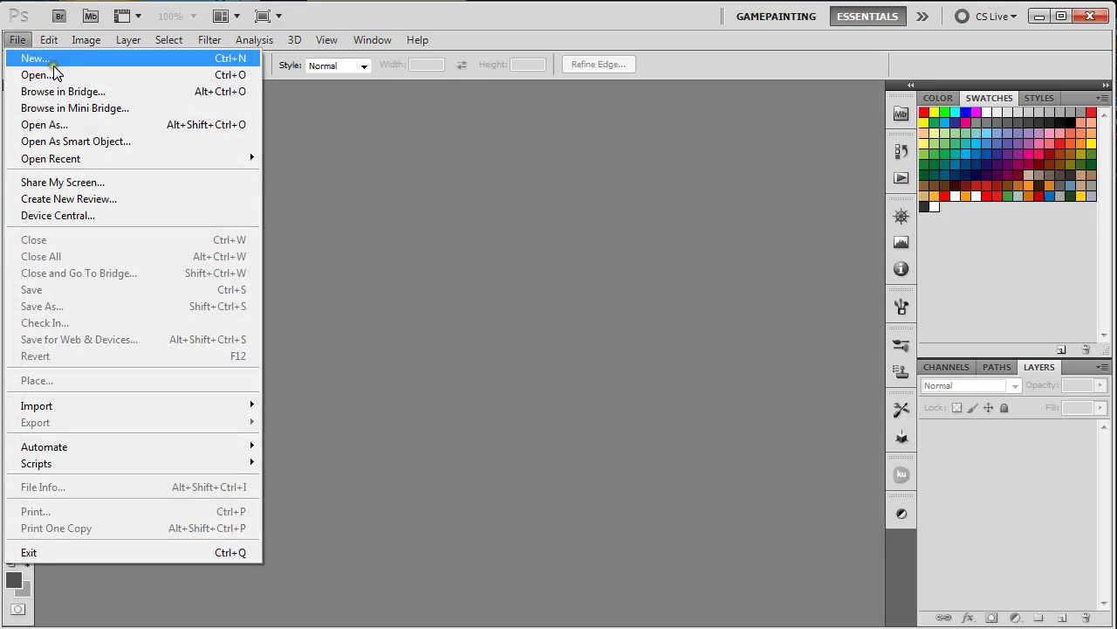
left_click(51, 59)
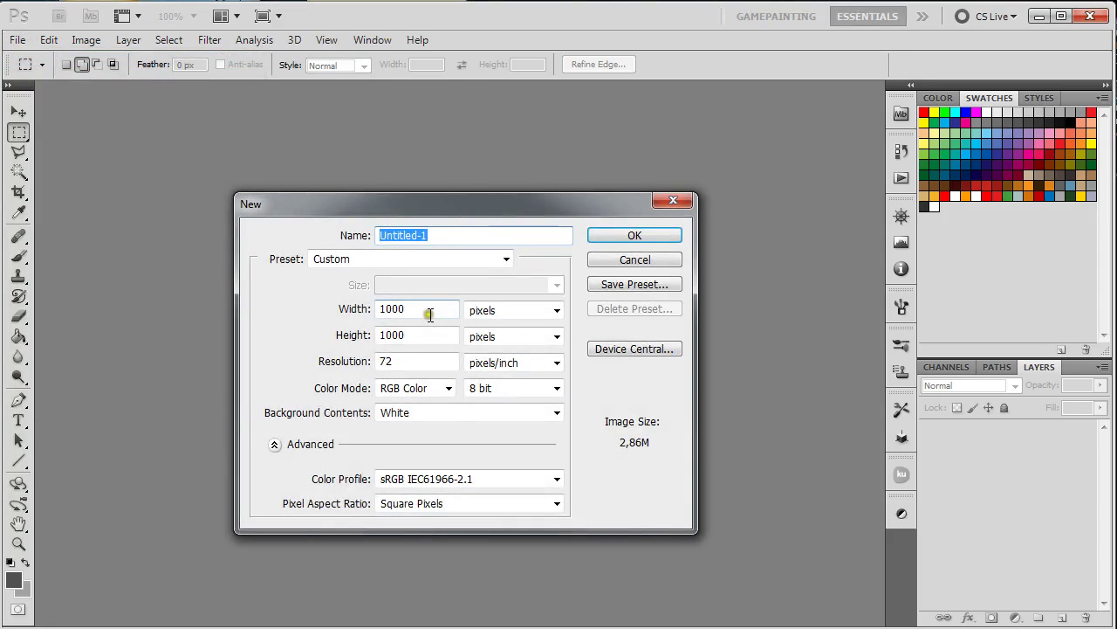
double_click(429, 315)
type("50")
key("Tab")
key("Tab")
type("50")
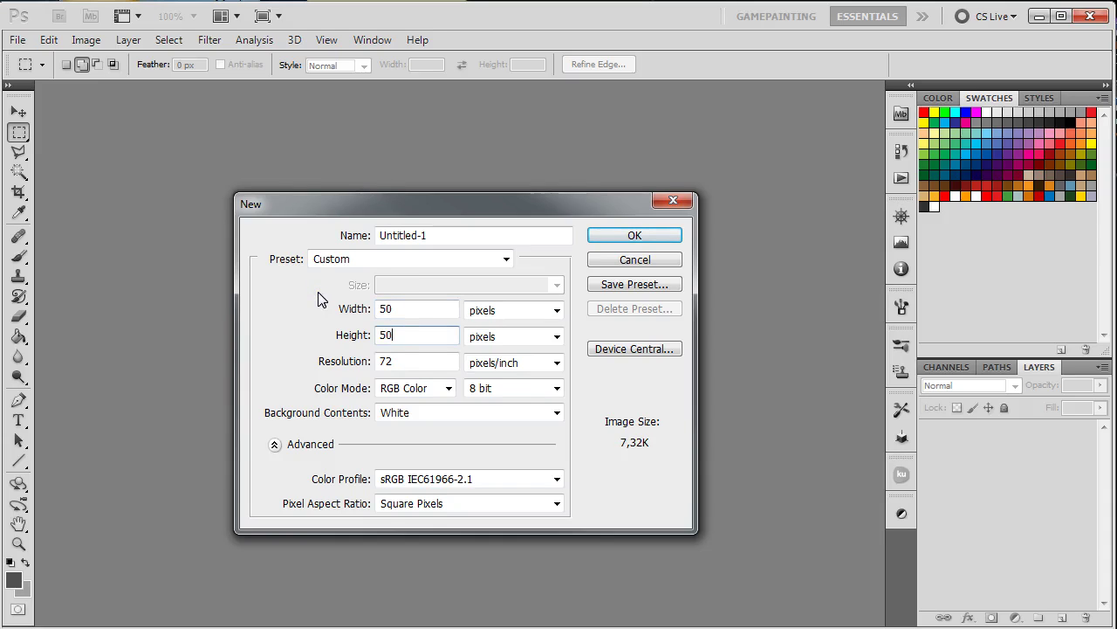
key("Return")
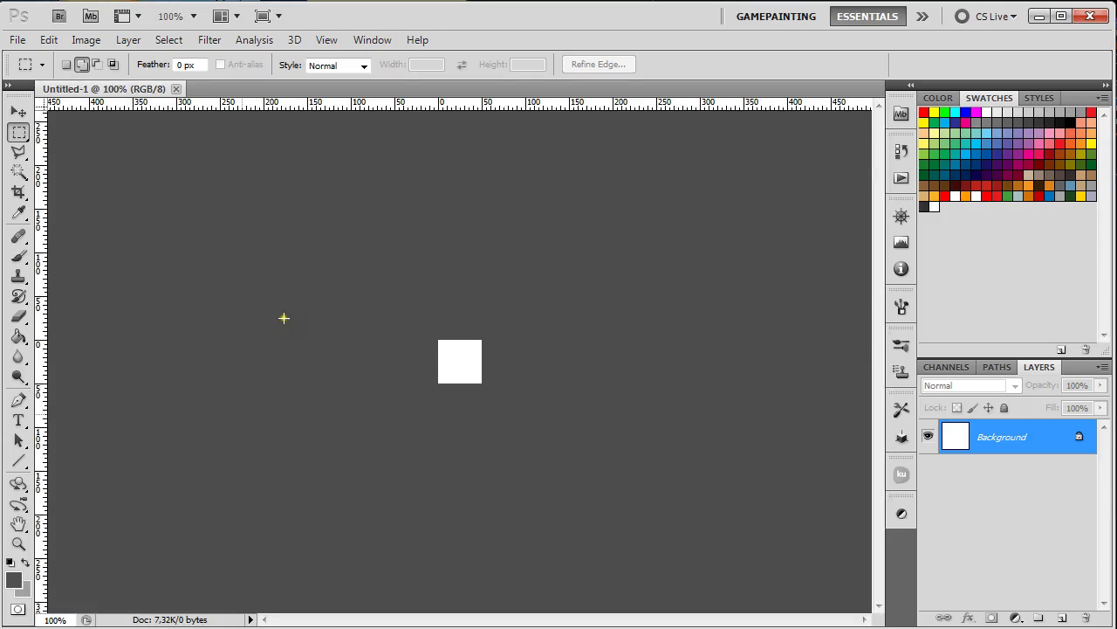
left_click(18, 543)
left_click_drag(417, 326, 549, 421)
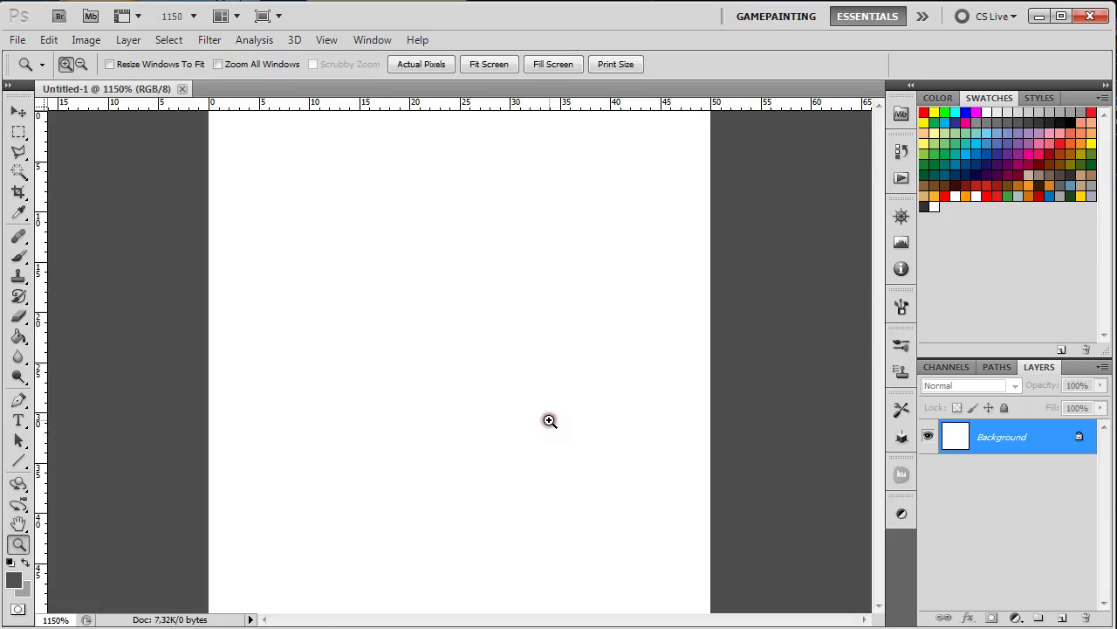
left_click(549, 392, "alt")
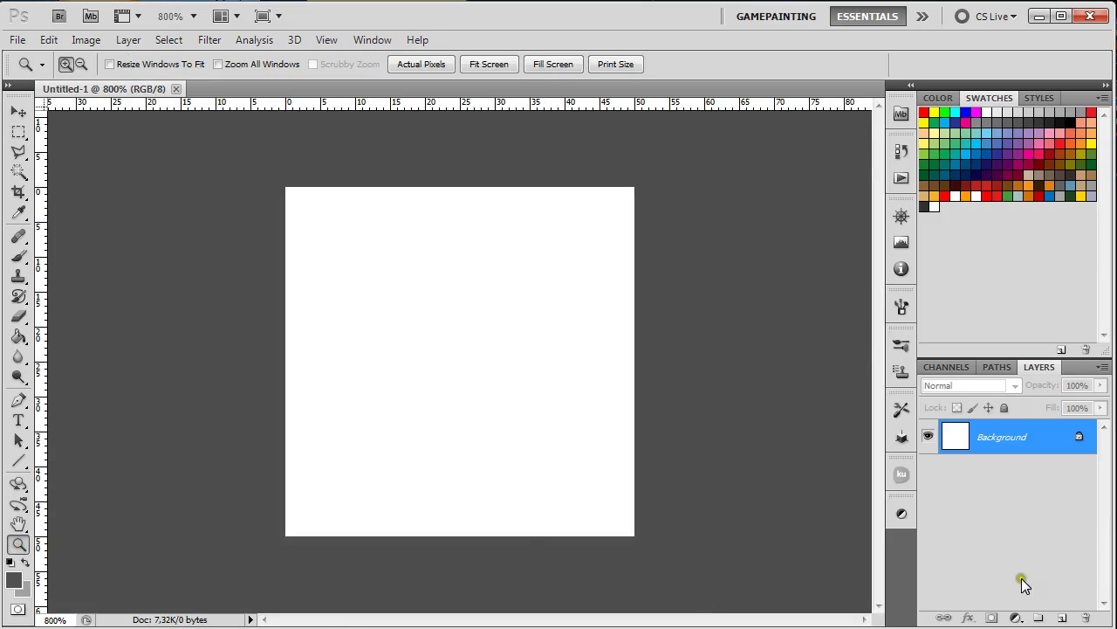
On a new layer, stroke a 2 px black border inside the canvas edges, then deselect
left_click(1062, 619)
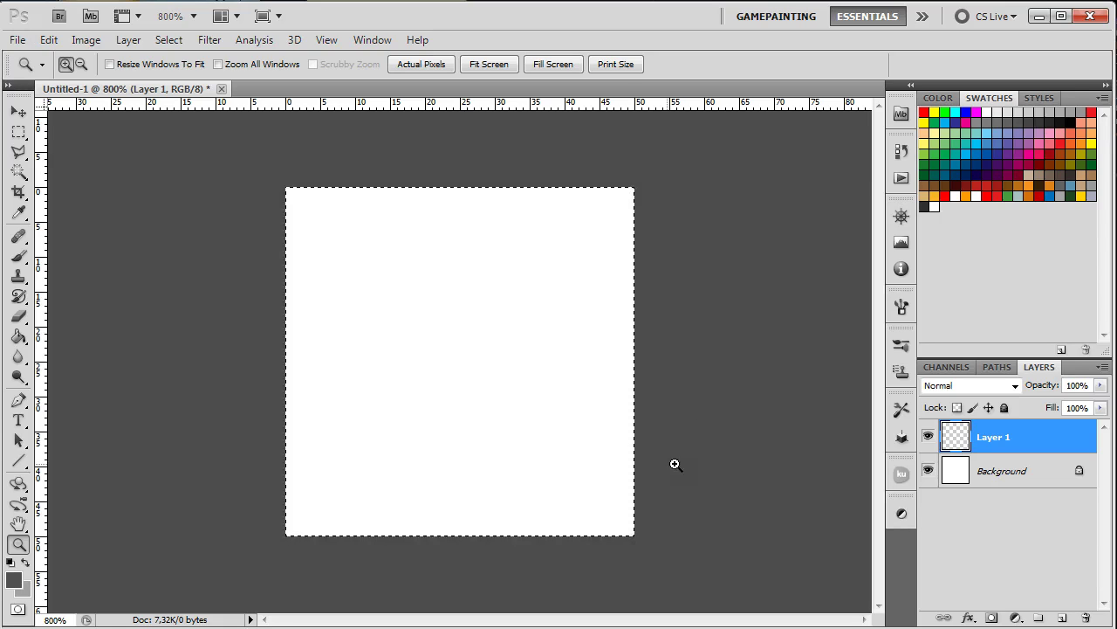
left_click(49, 40)
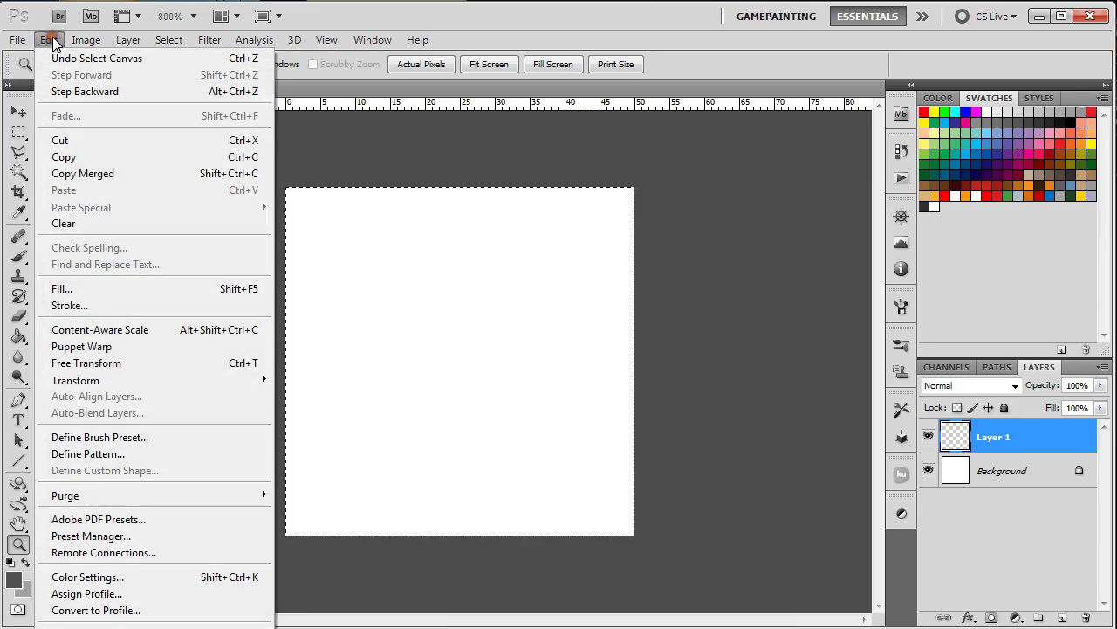
left_click(102, 308)
left_click(419, 258)
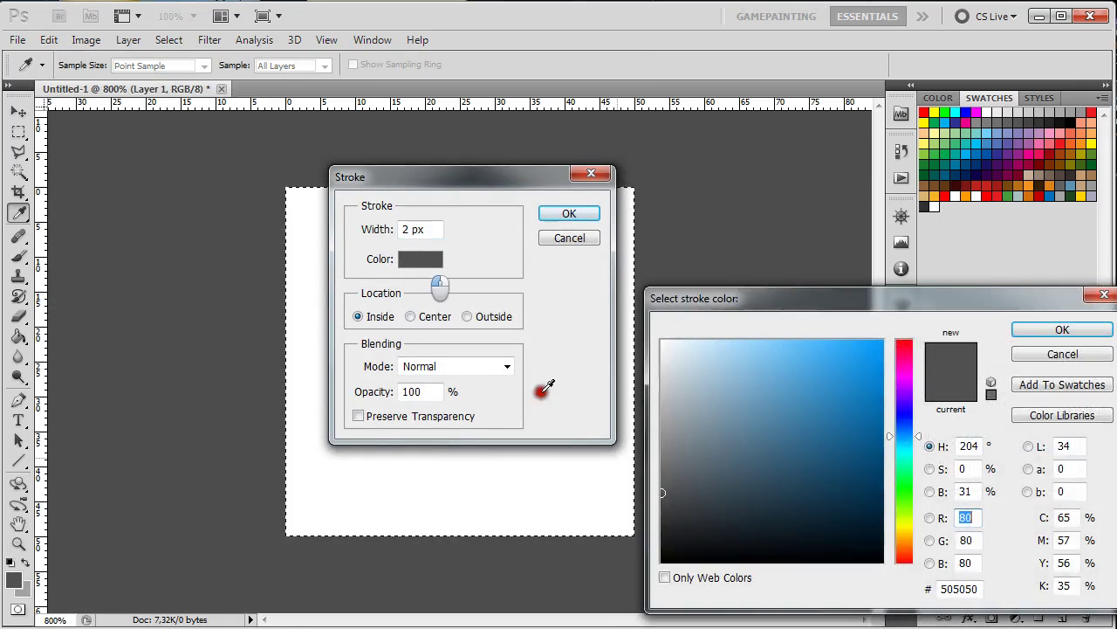
left_click(680, 515)
left_click(1062, 329)
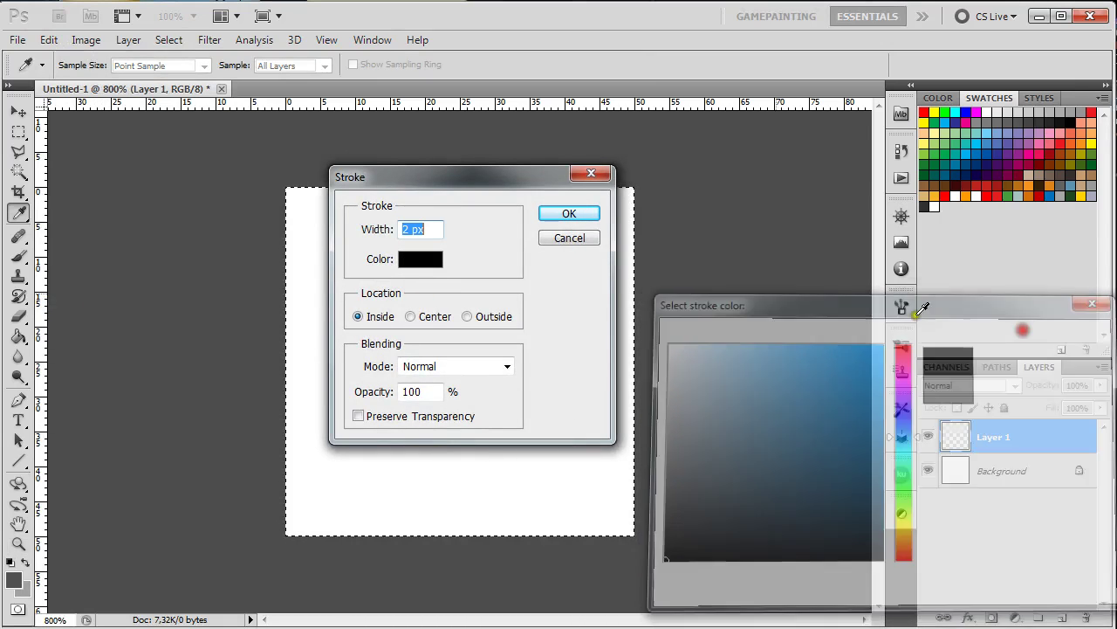
left_click(367, 315)
left_click(557, 217)
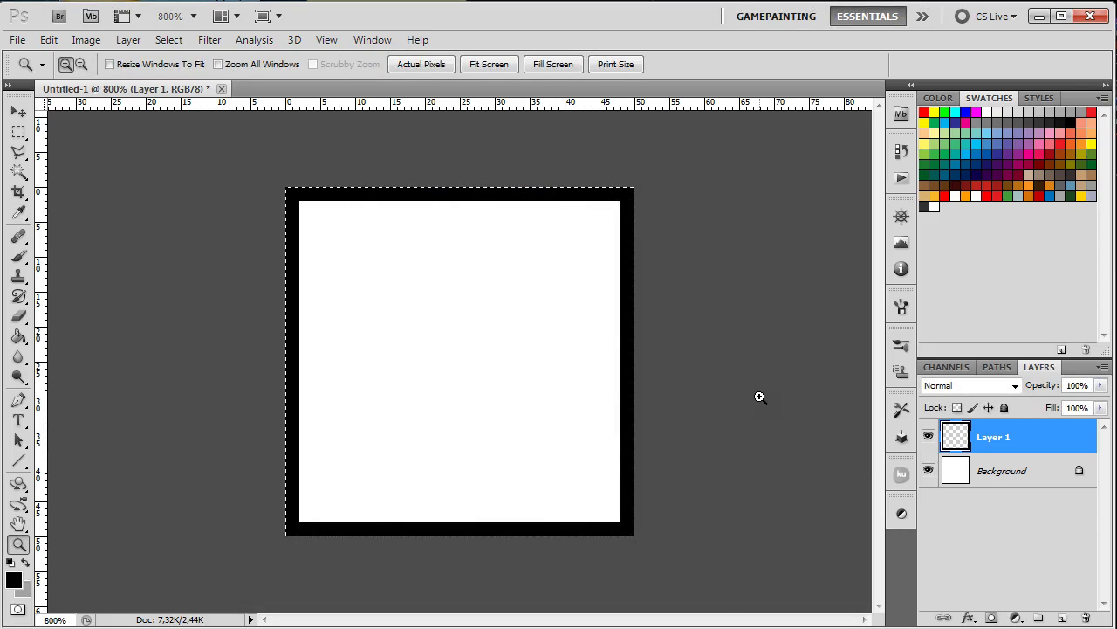
key("ctrl+d")
Add another new layer and place vertical and horizontal guides through the canvas centre
left_click(1060, 618)
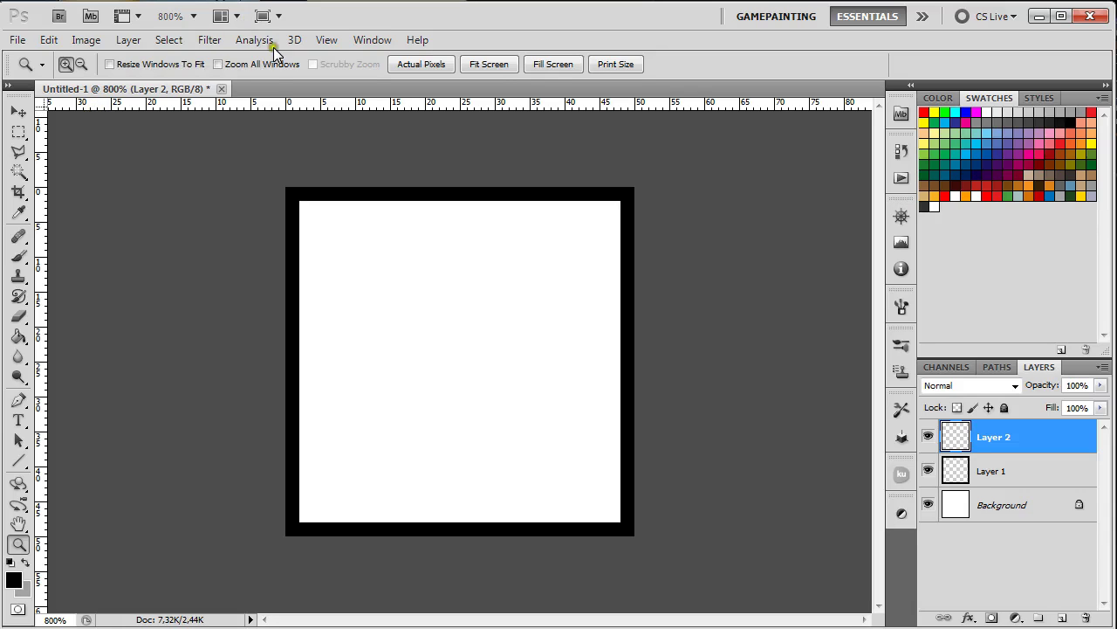
left_click(332, 42)
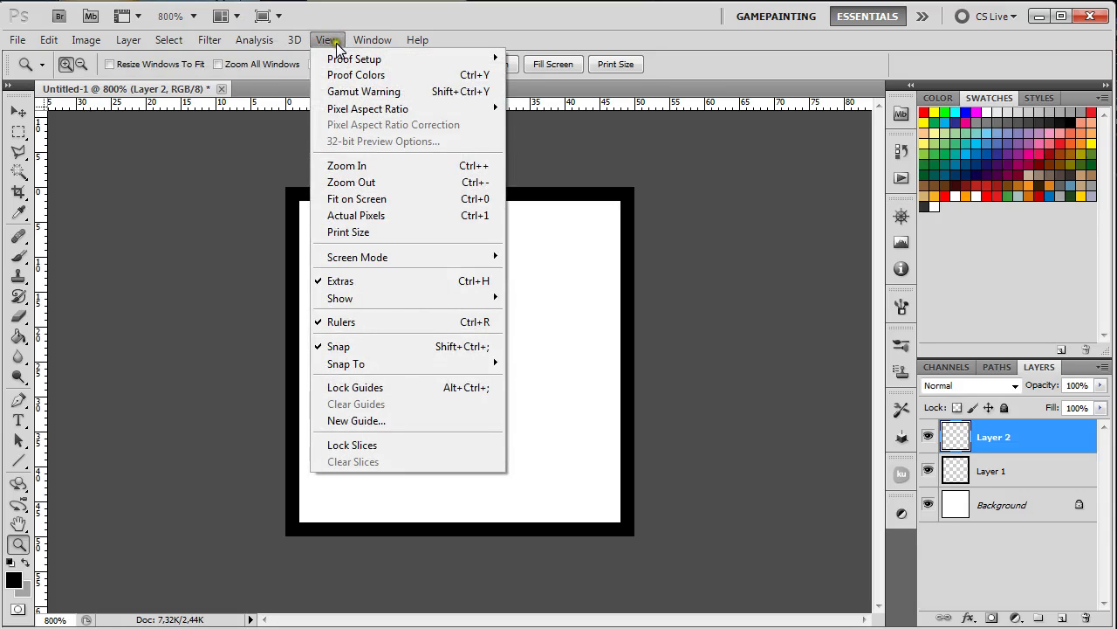
left_click(130, 212)
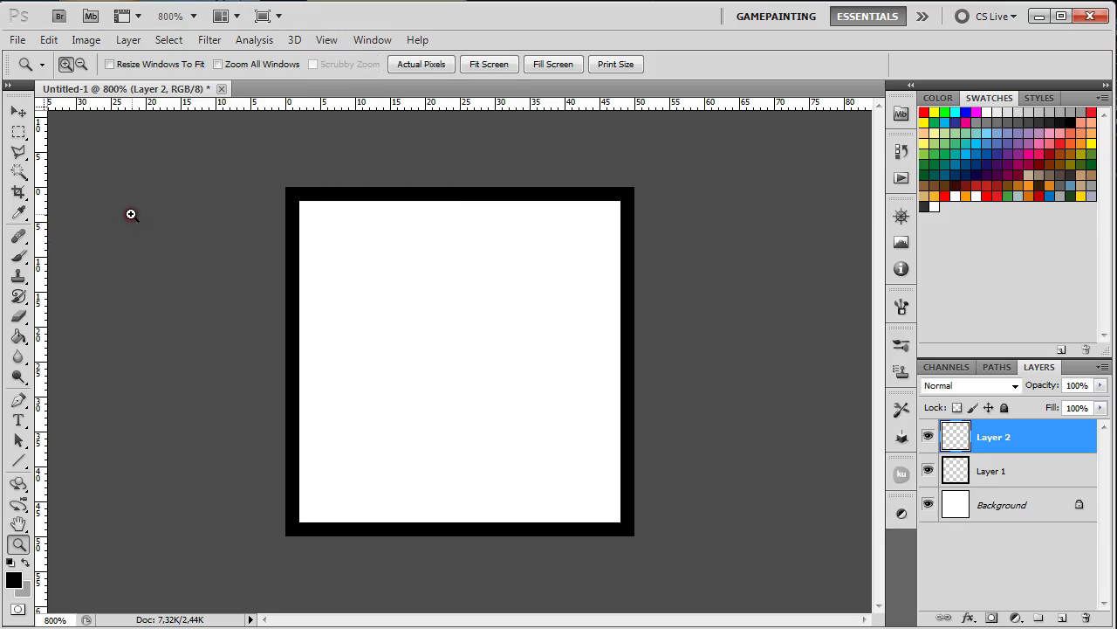
left_click_drag(44, 305, 460, 302)
left_click_drag(491, 104, 490, 361)
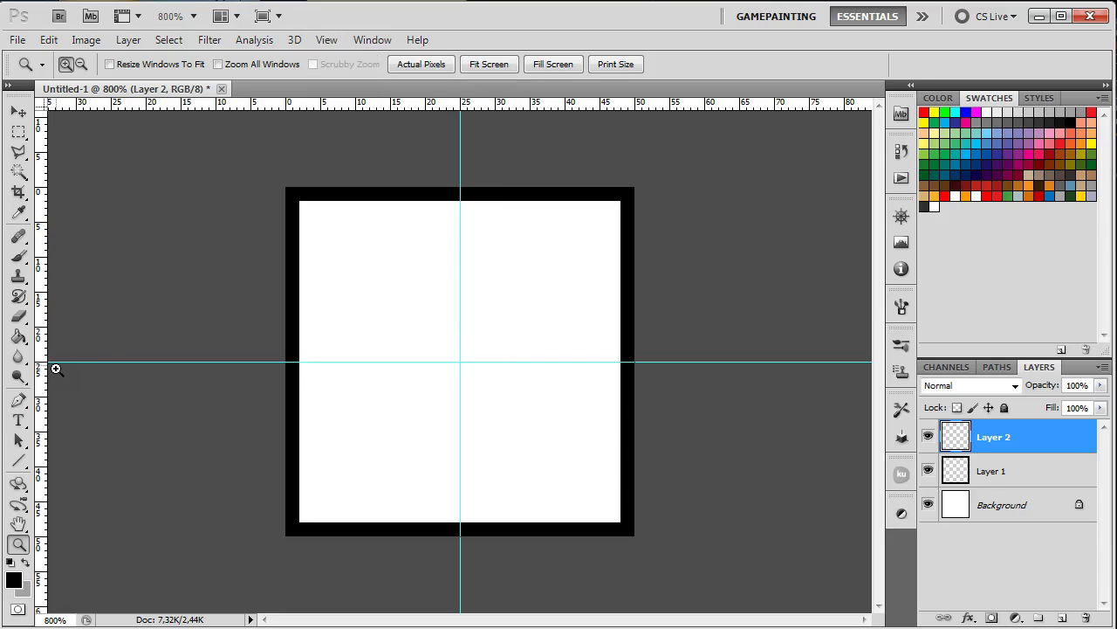
Draw 4 px vertical and horizontal black lines along the guides, then hide the guides
left_click_drag(19, 463, 90, 529)
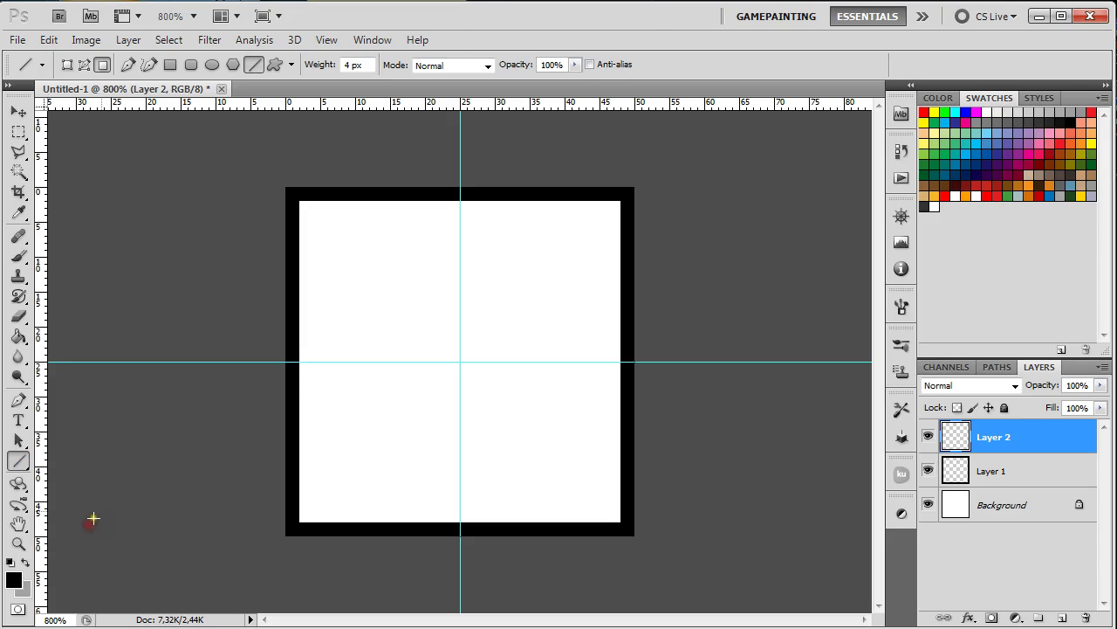
left_click(352, 65)
left_click(460, 186)
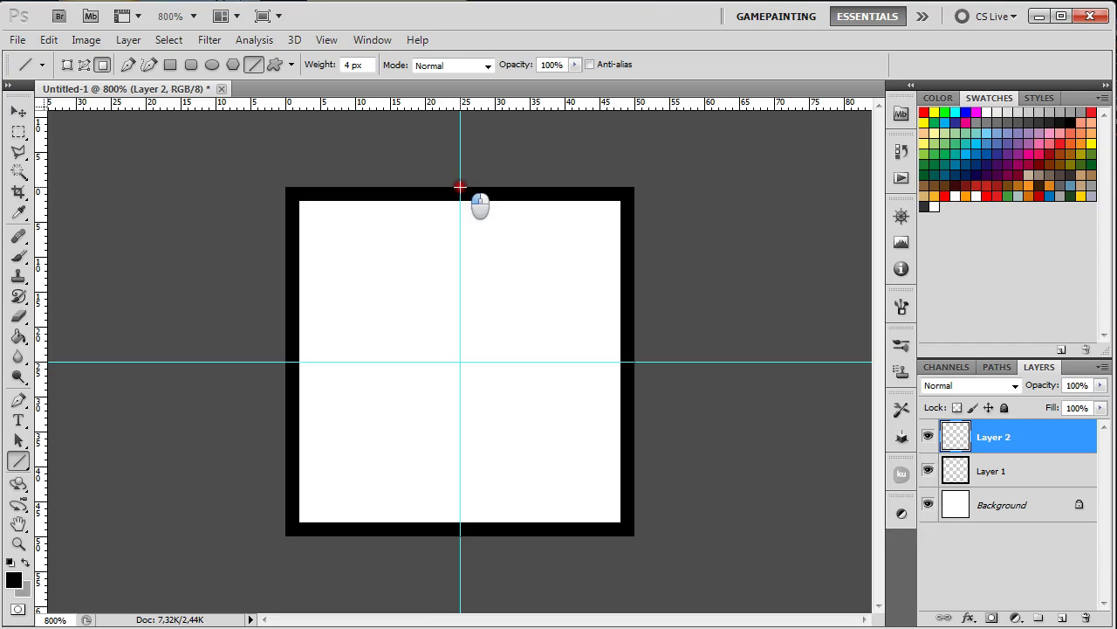
left_click_drag(460, 186, 467, 535)
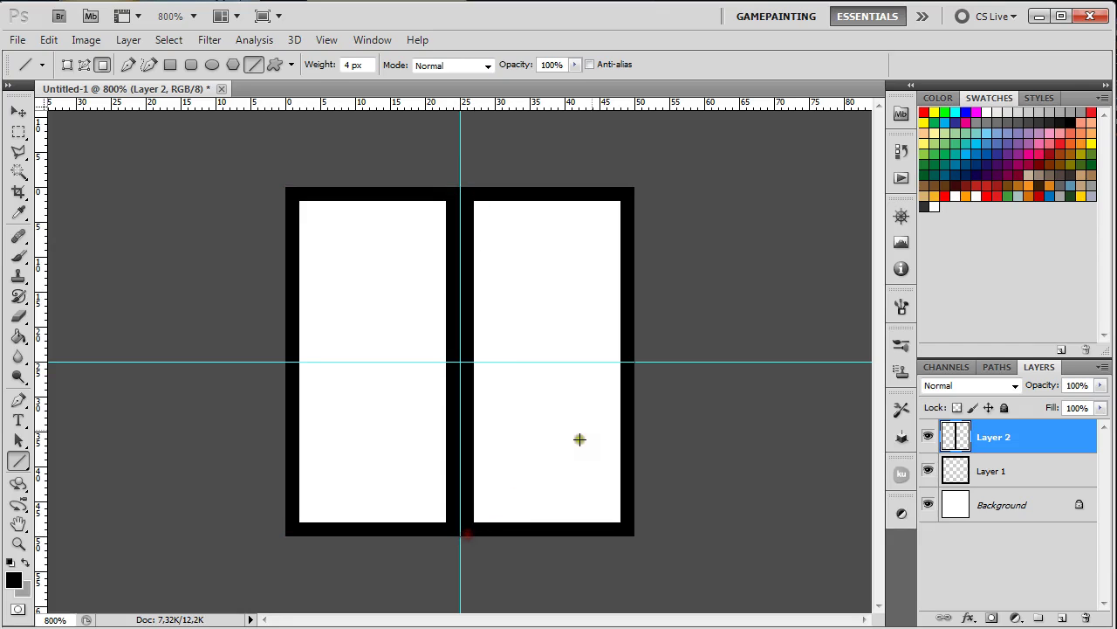
left_click(635, 360)
left_click_drag(634, 360, 288, 361)
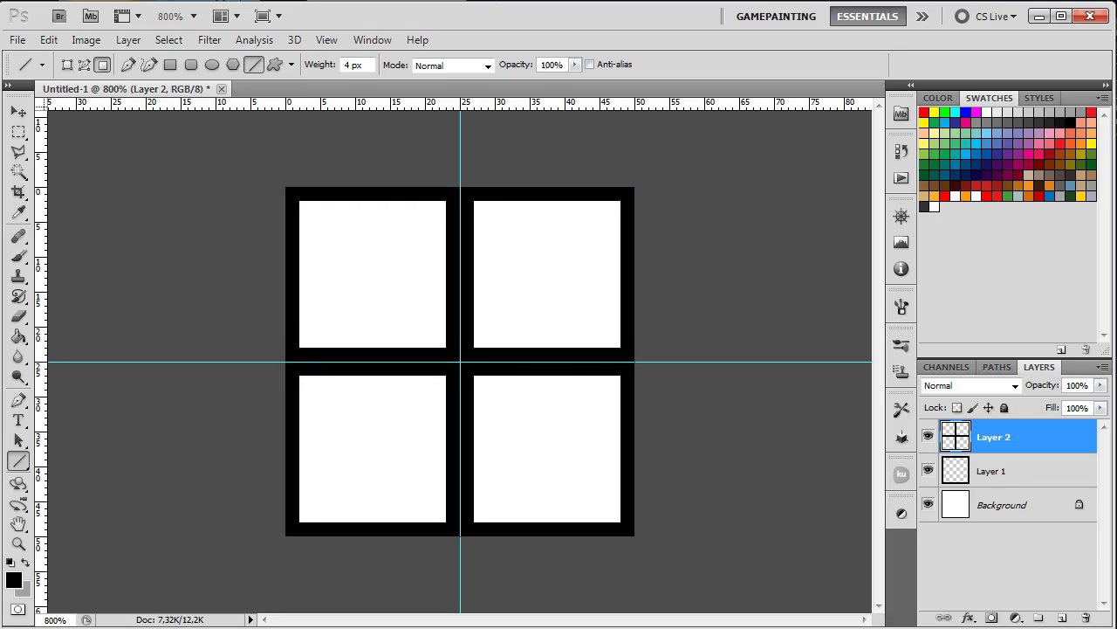
key("ctrl+h")
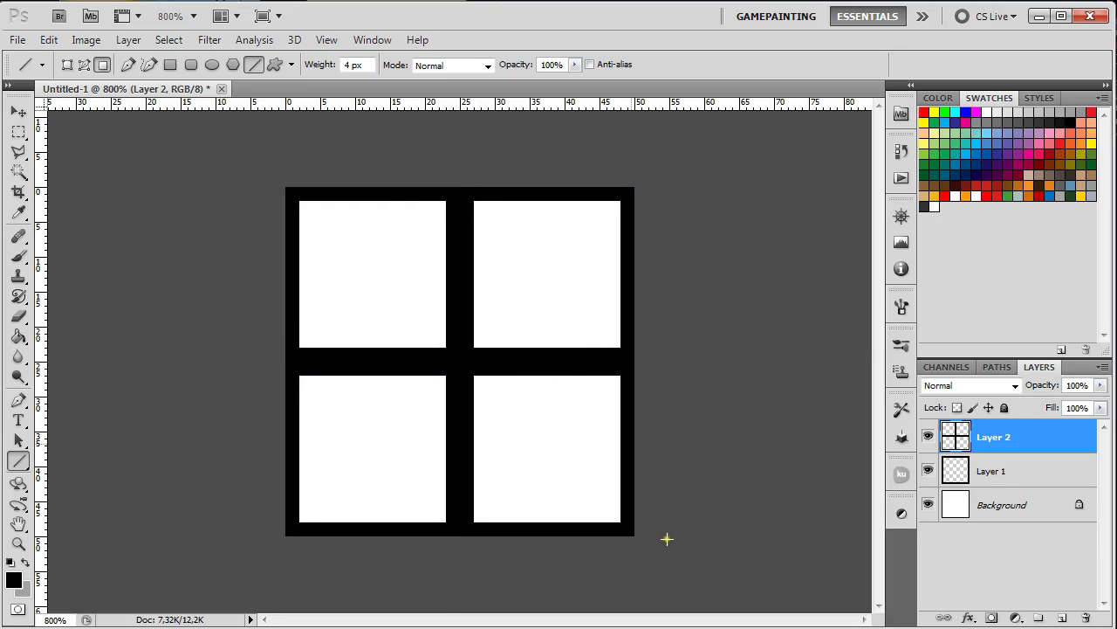
Erase the lower vertical divider and the top row's side border strips to form a brick tile
left_click(19, 132)
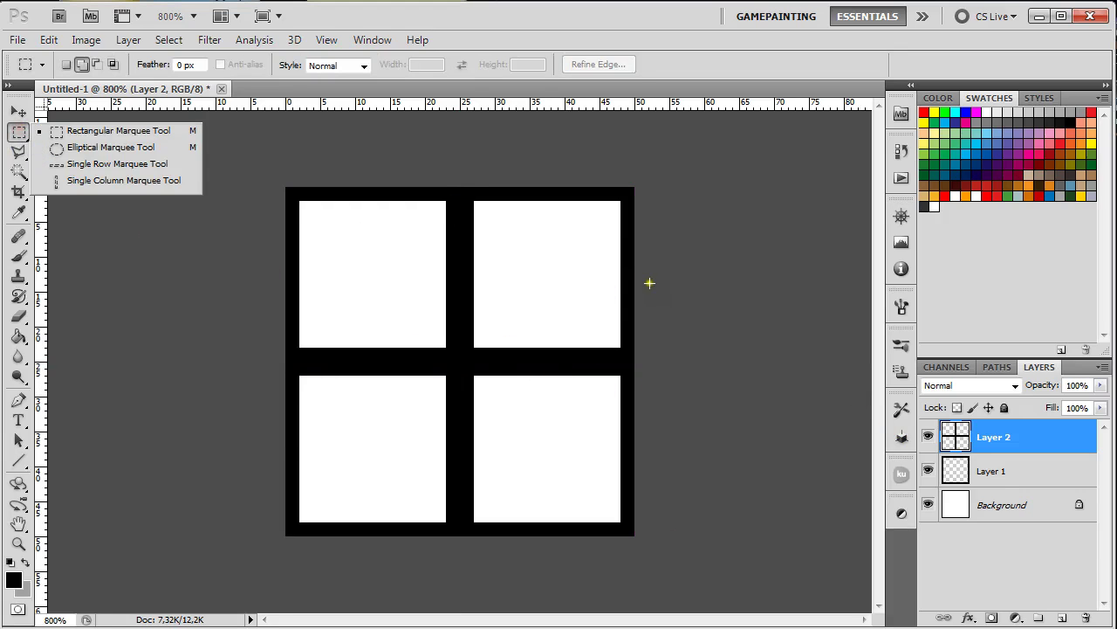
left_click(154, 132)
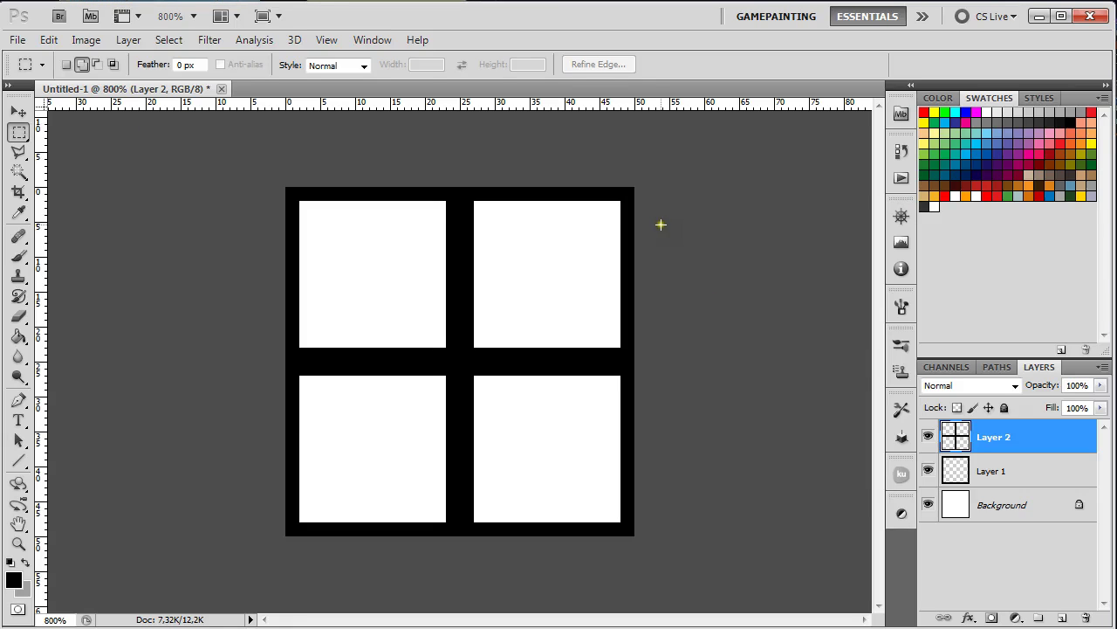
left_click_drag(614, 201, 711, 344)
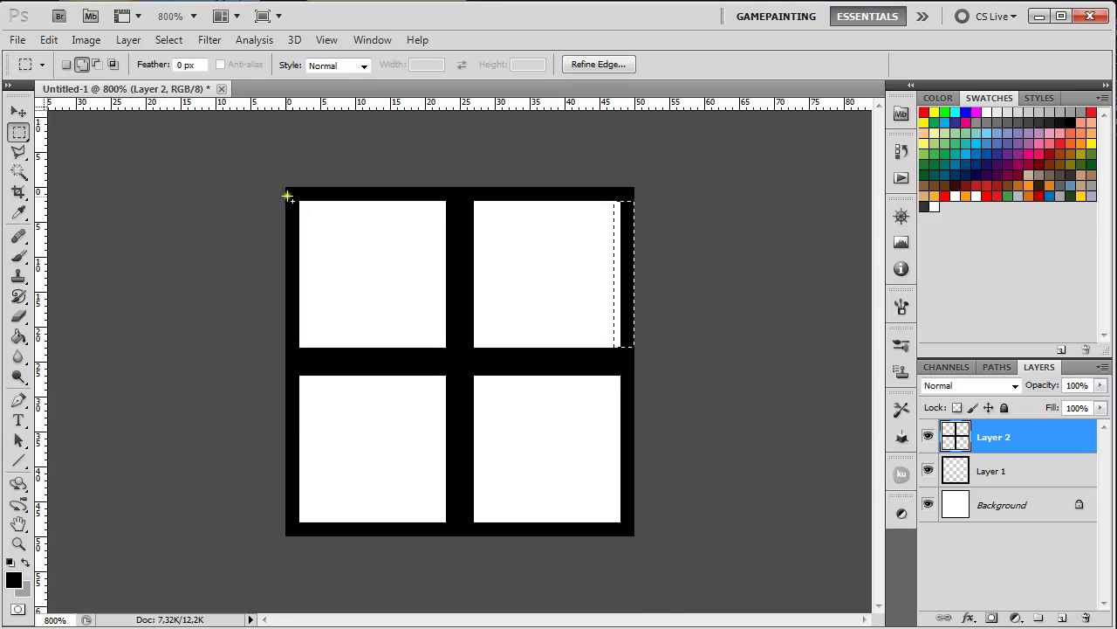
left_click_drag(288, 197, 333, 347)
left_click_drag(433, 376, 487, 516)
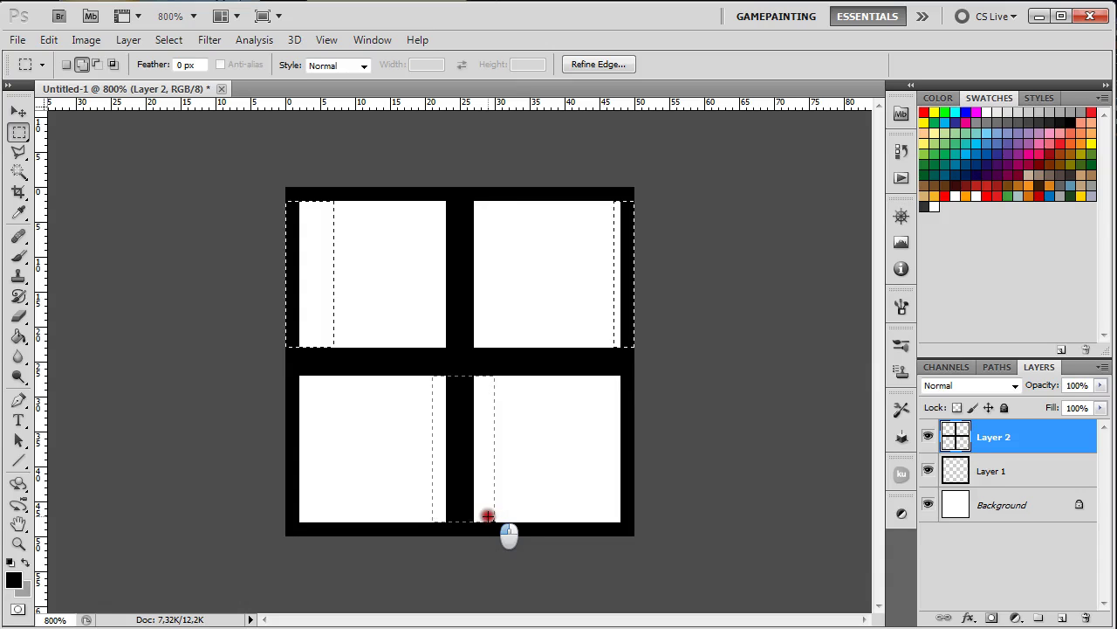
left_click_drag(471, 350, 487, 516)
key("Delete")
left_click(1006, 476)
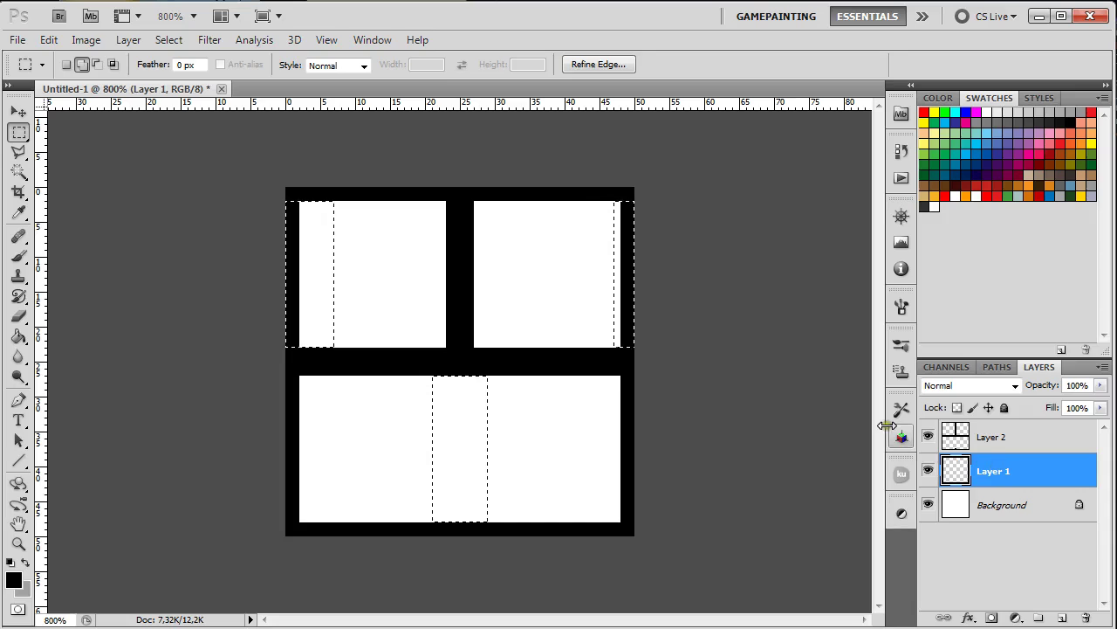
key("Delete")
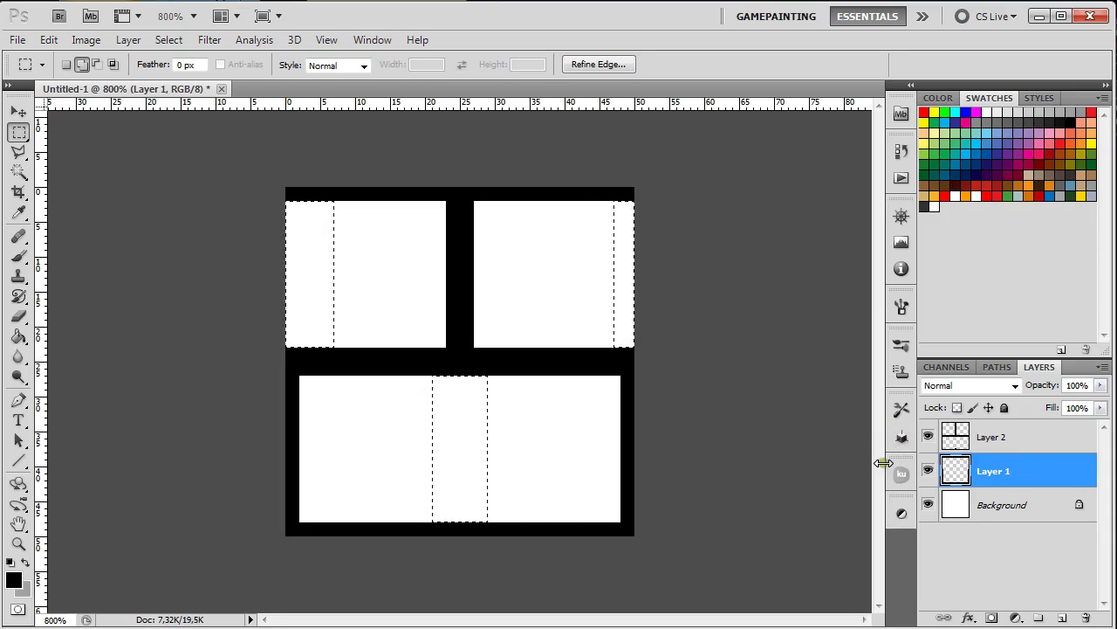
key("ctrl+d")
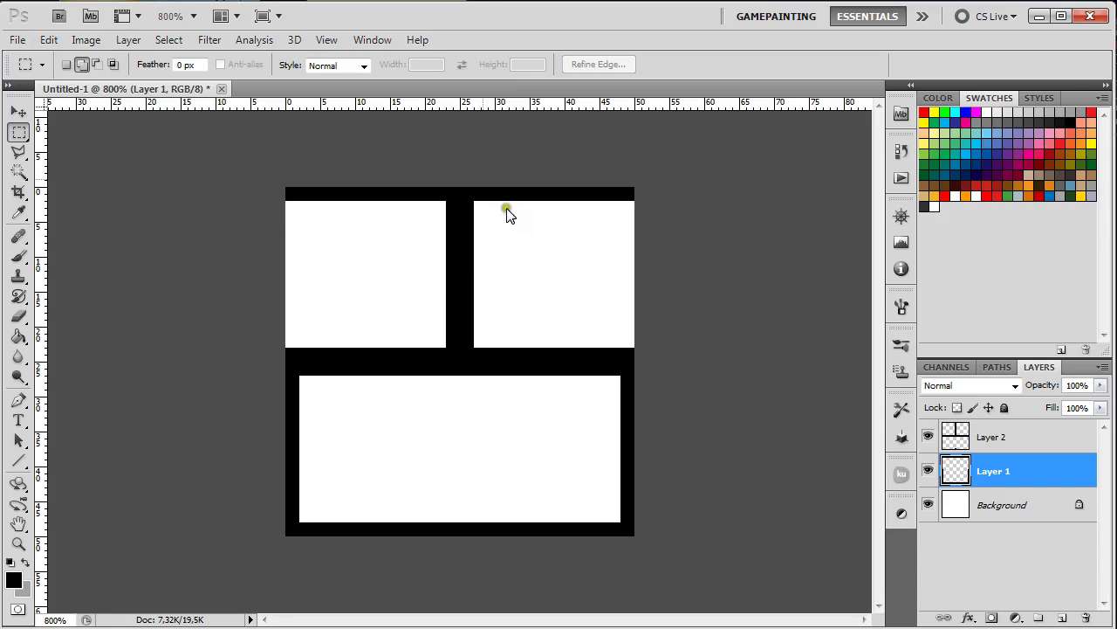
Define the tile as a pattern named Pattern 2
left_click(45, 40)
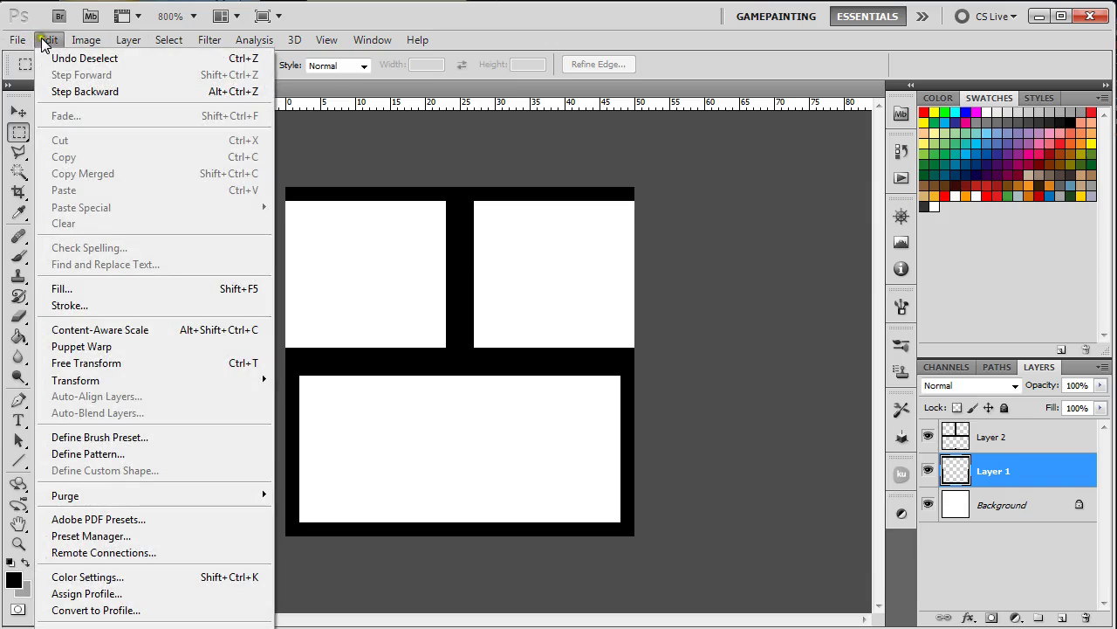
left_click(131, 455)
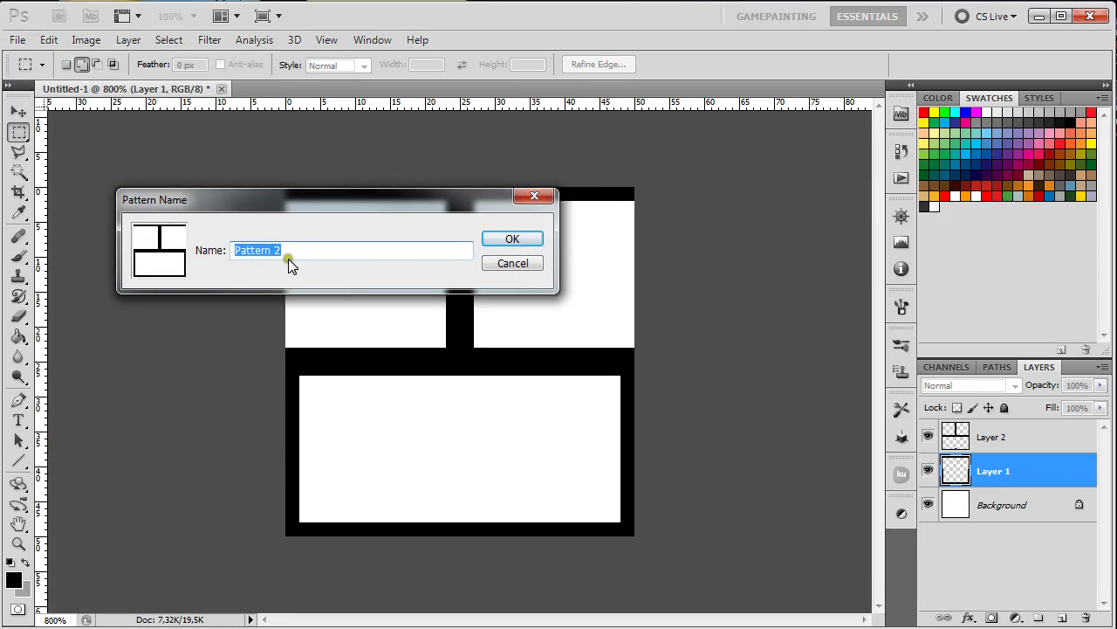
left_click(528, 262)
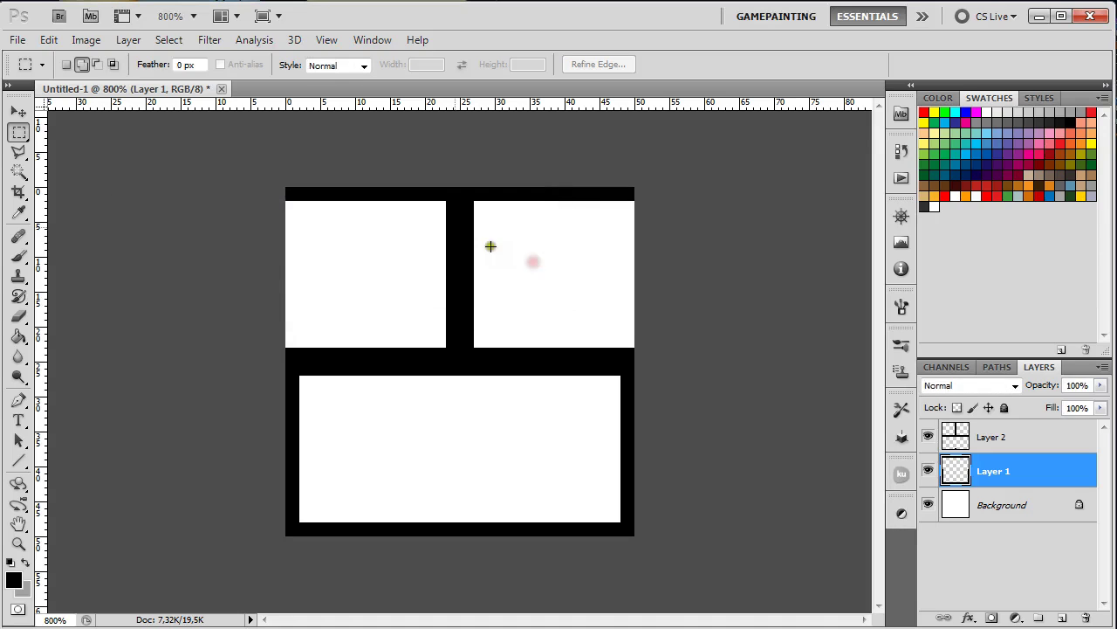
Create a new document with width and height of 1000 pixels
left_click(17, 40)
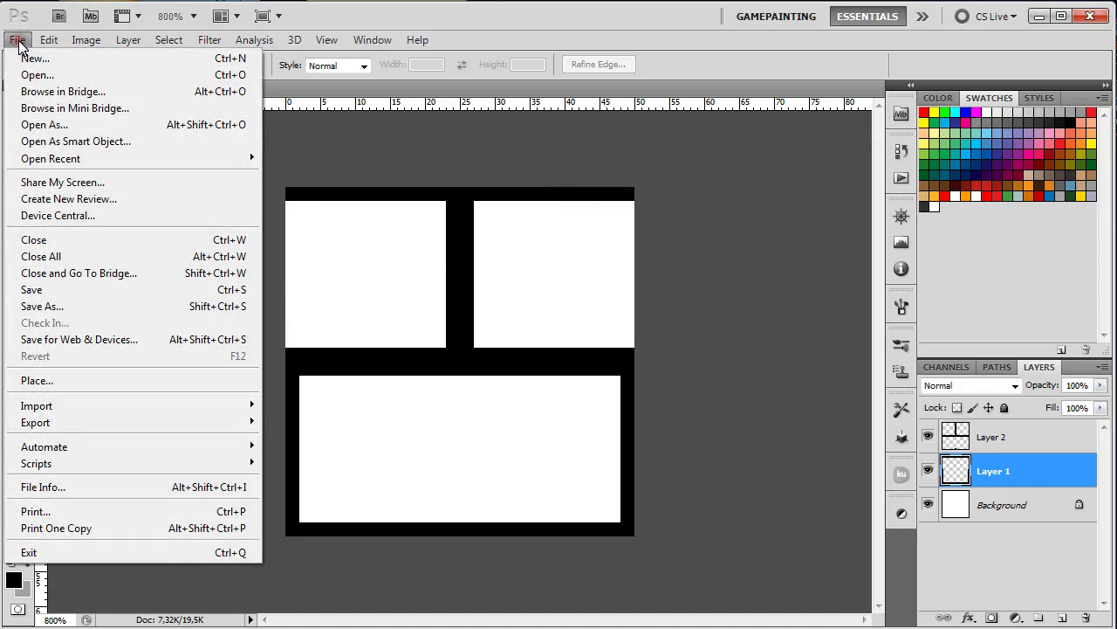
left_click(33, 58)
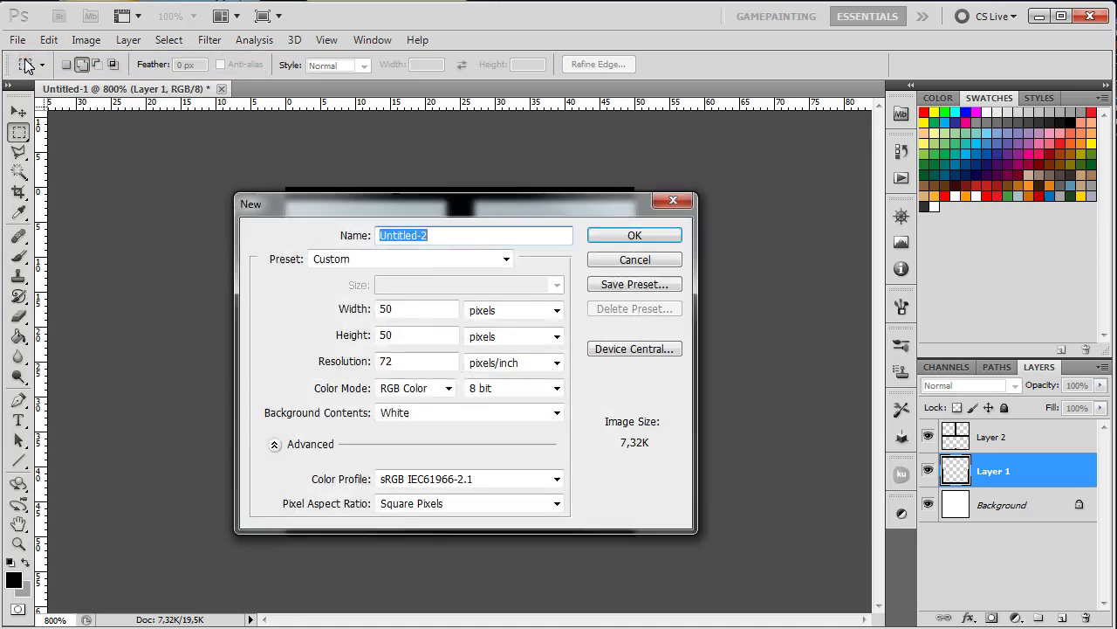
left_click(414, 308)
left_click_drag(414, 308, 349, 288)
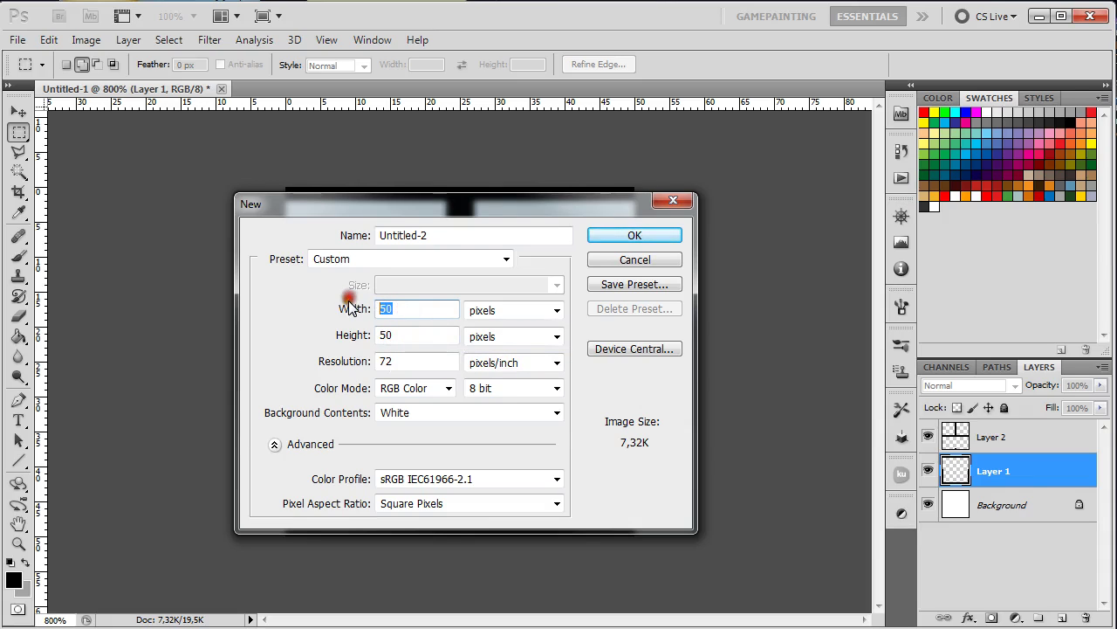
key("Tab")
key("Tab")
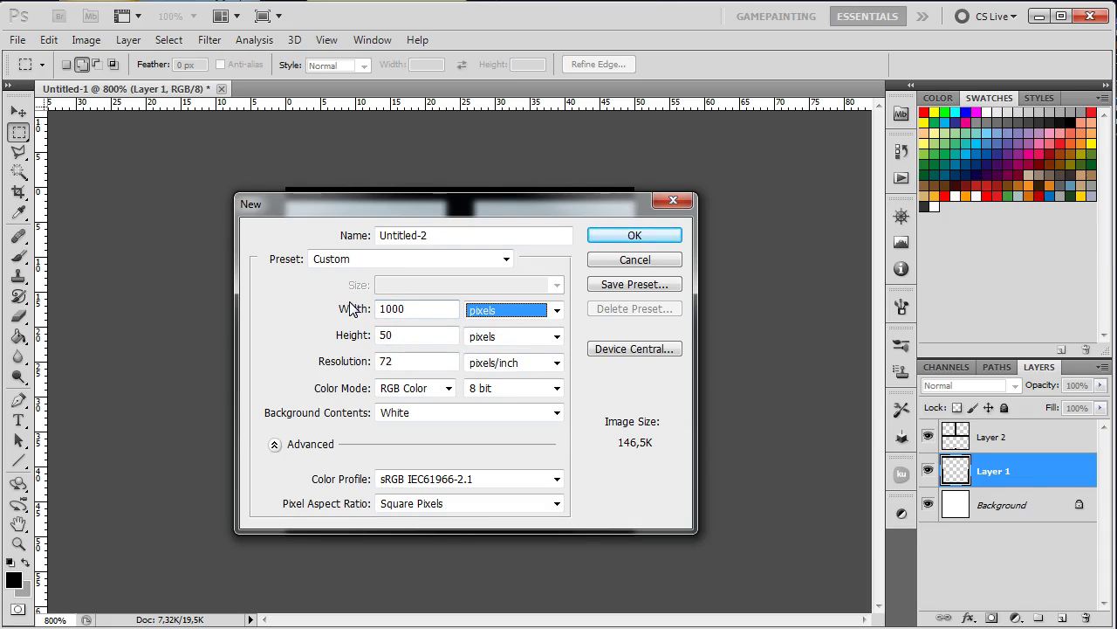
type("1000")
key("Return")
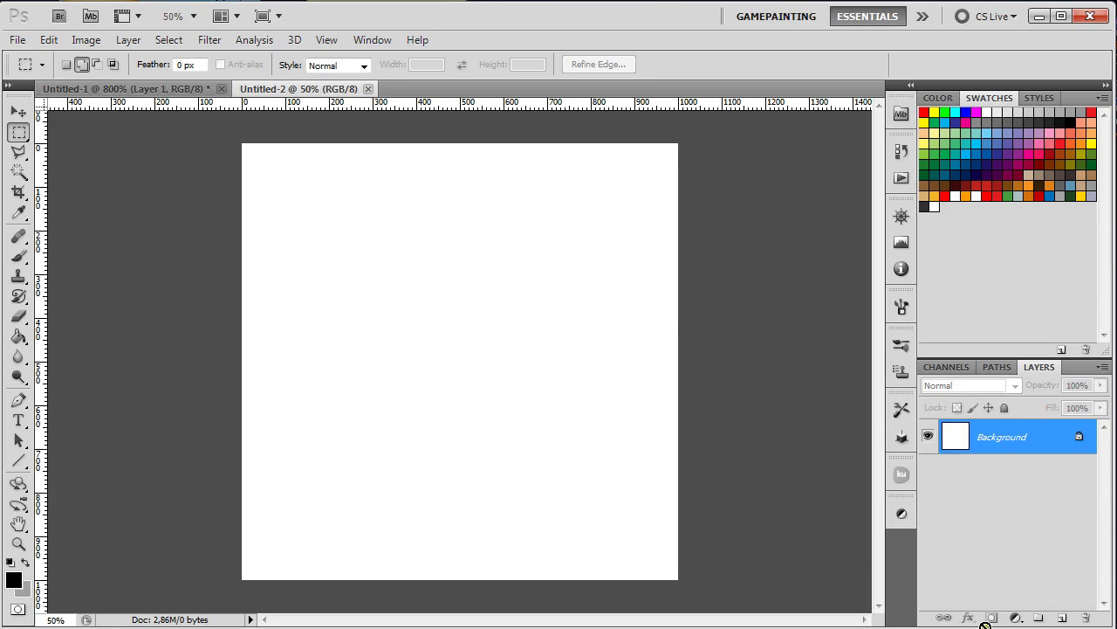
Add the Alpha 1 channel and fill it with the Pattern 2 brick tile via Edit > Fill
left_click(947, 366)
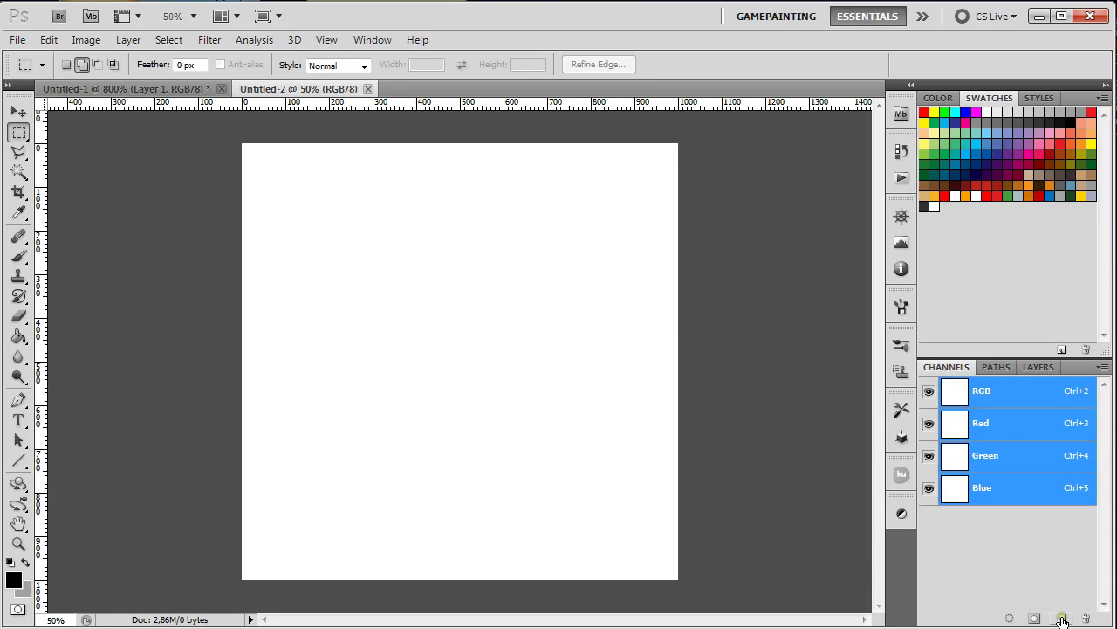
left_click(1063, 618)
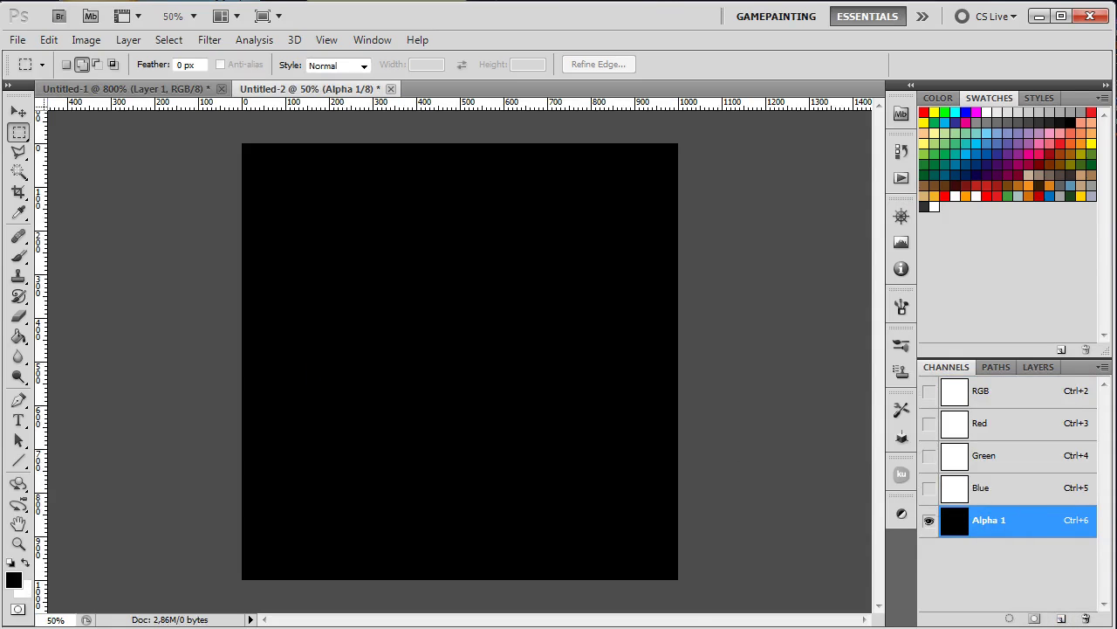
left_click(49, 40)
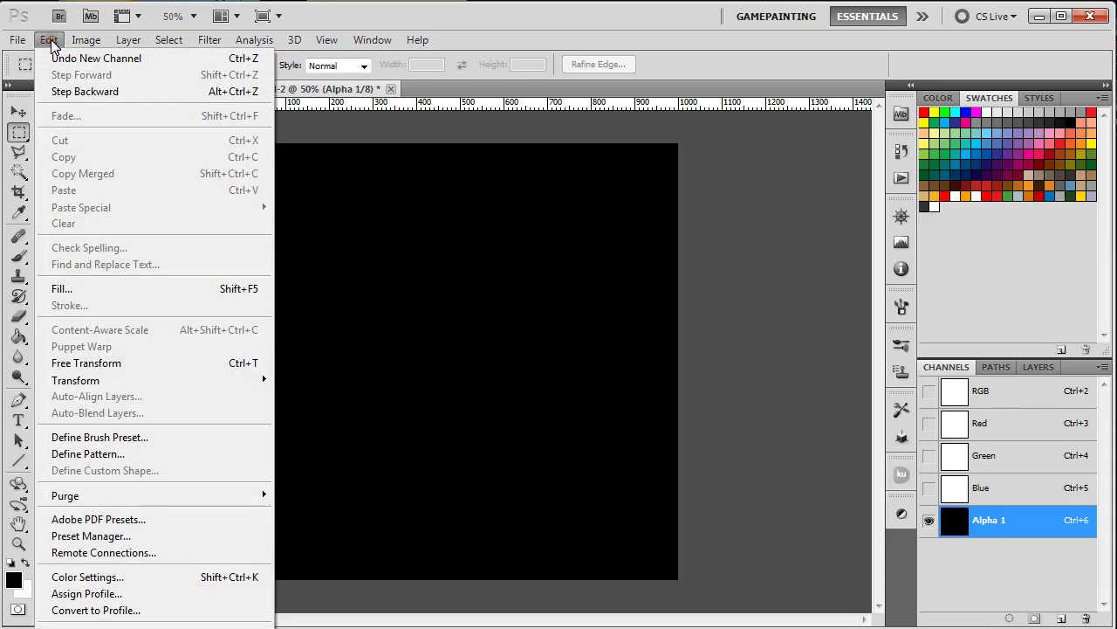
left_click(87, 289)
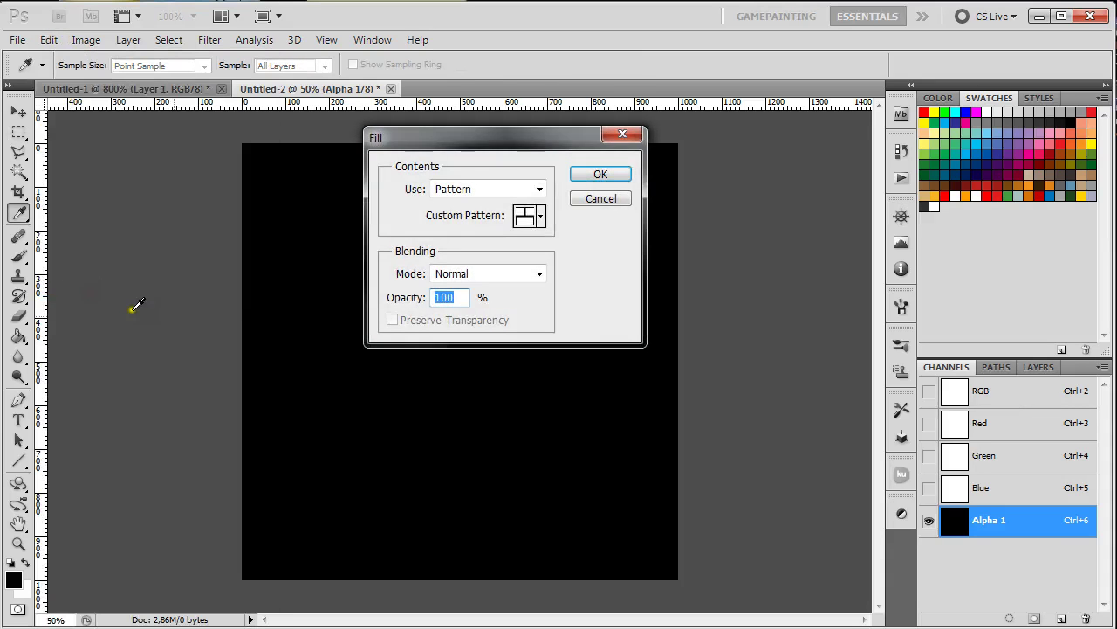
left_click(489, 190)
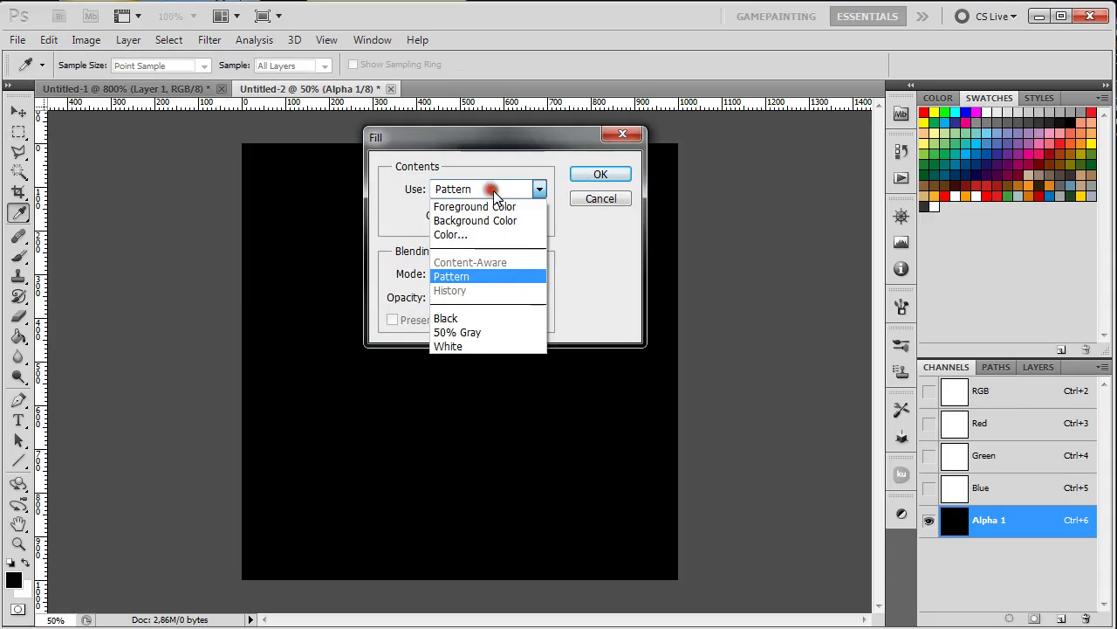
left_click(491, 275)
left_click(540, 216)
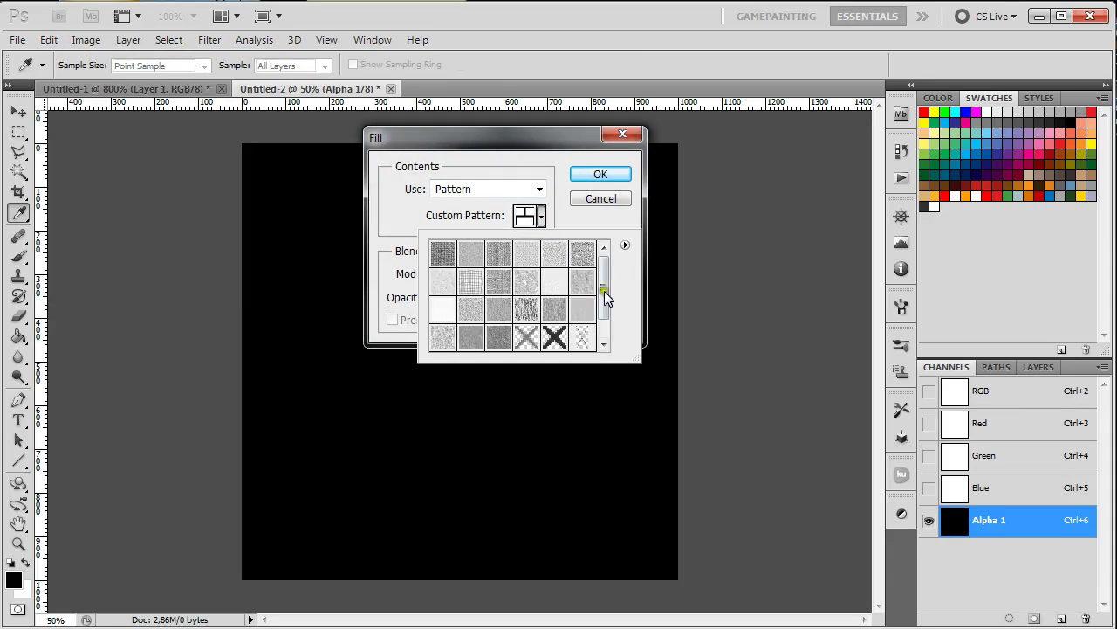
left_click_drag(604, 267, 604, 288)
left_click(471, 337)
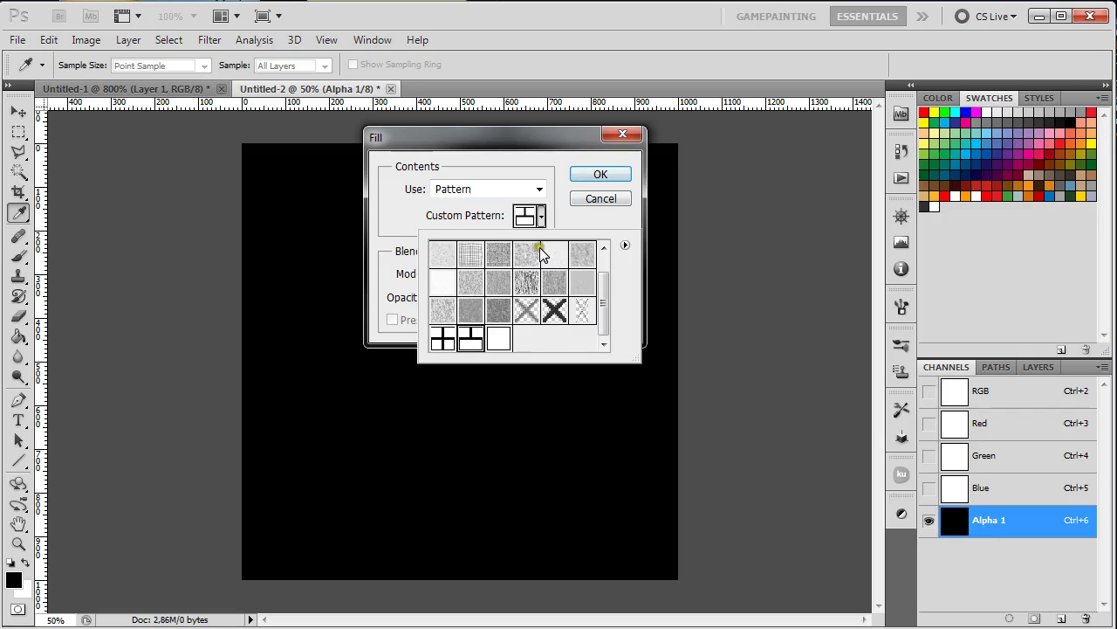
left_click(539, 219)
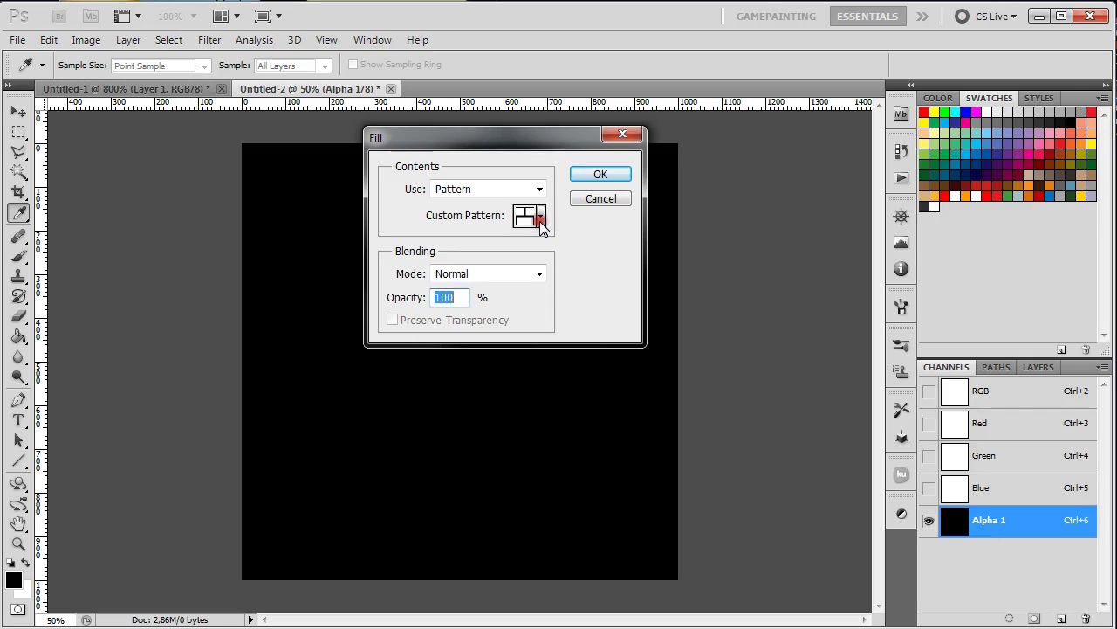
left_click(585, 173)
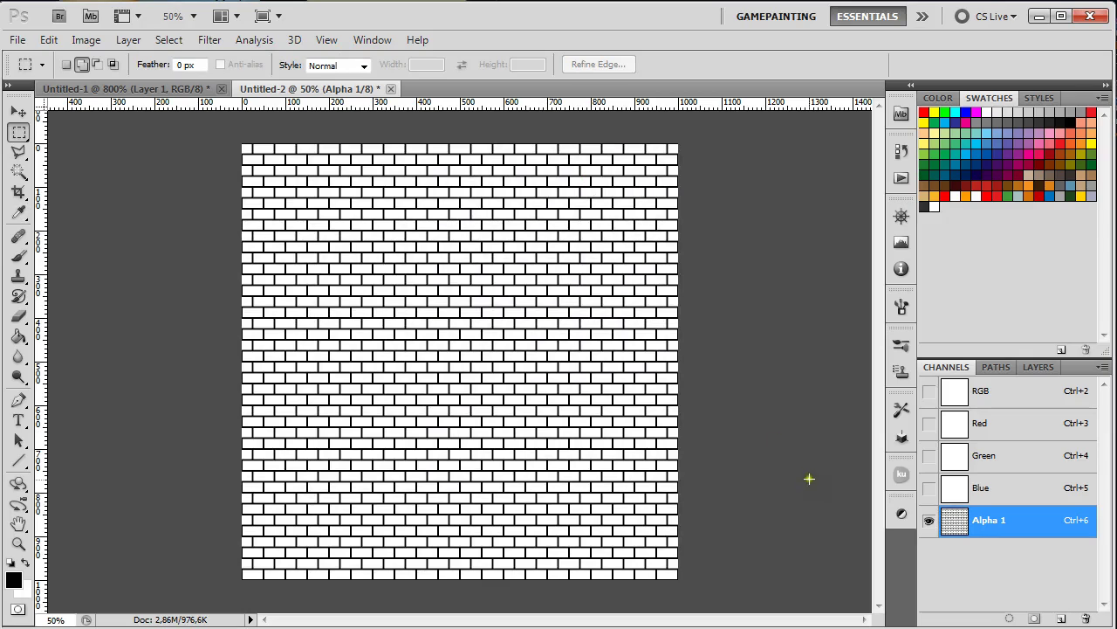
Load Alpha 1 as a selection and return to the RGB composite channel
left_click(953, 528, "ctrl")
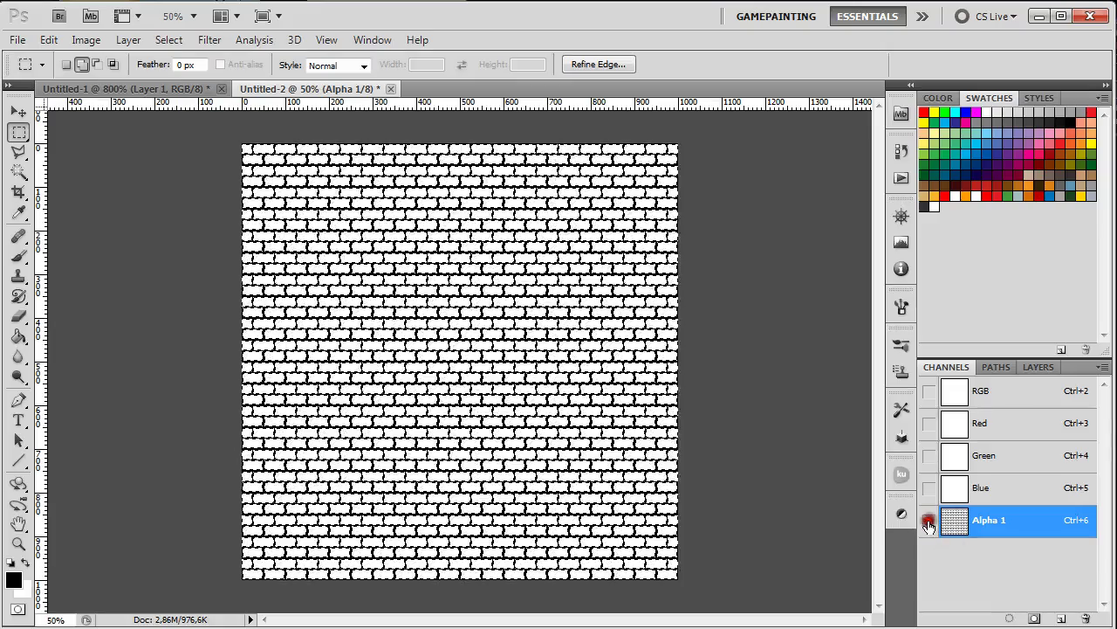
left_click(929, 391)
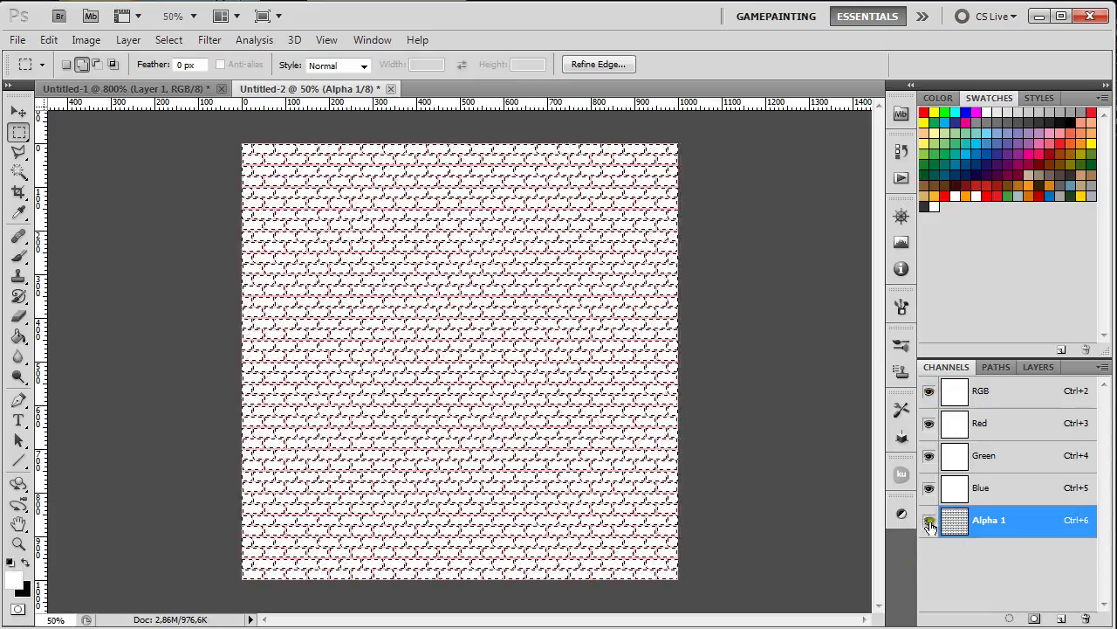
left_click(929, 520)
left_click(986, 391)
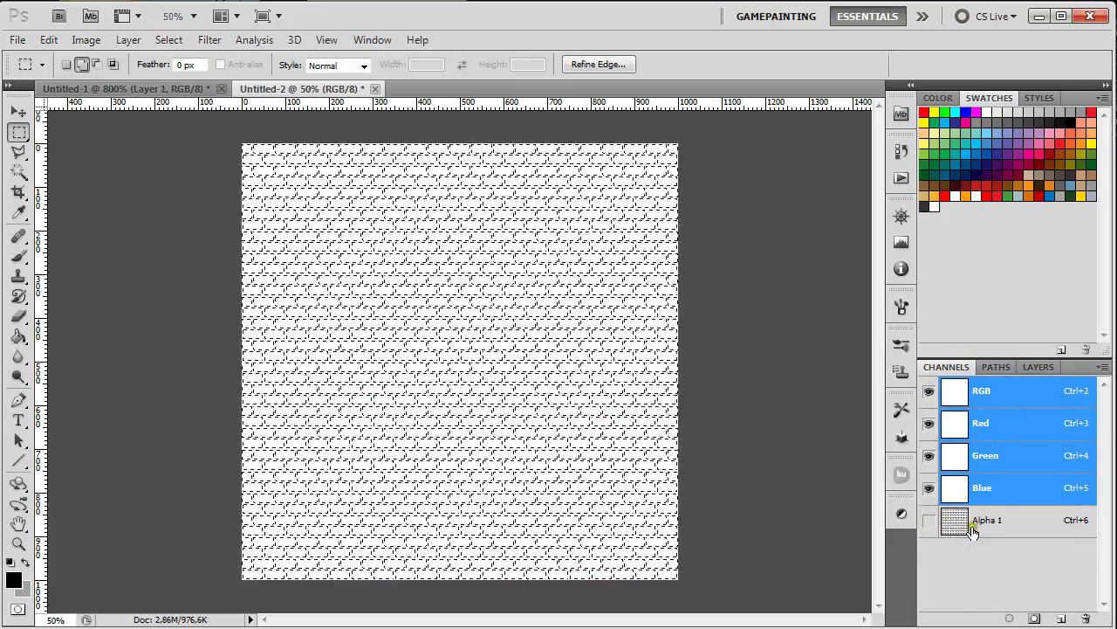
Paint-bucket fill the brick selection white on a new Layer 1, then select Background
left_click(1030, 367)
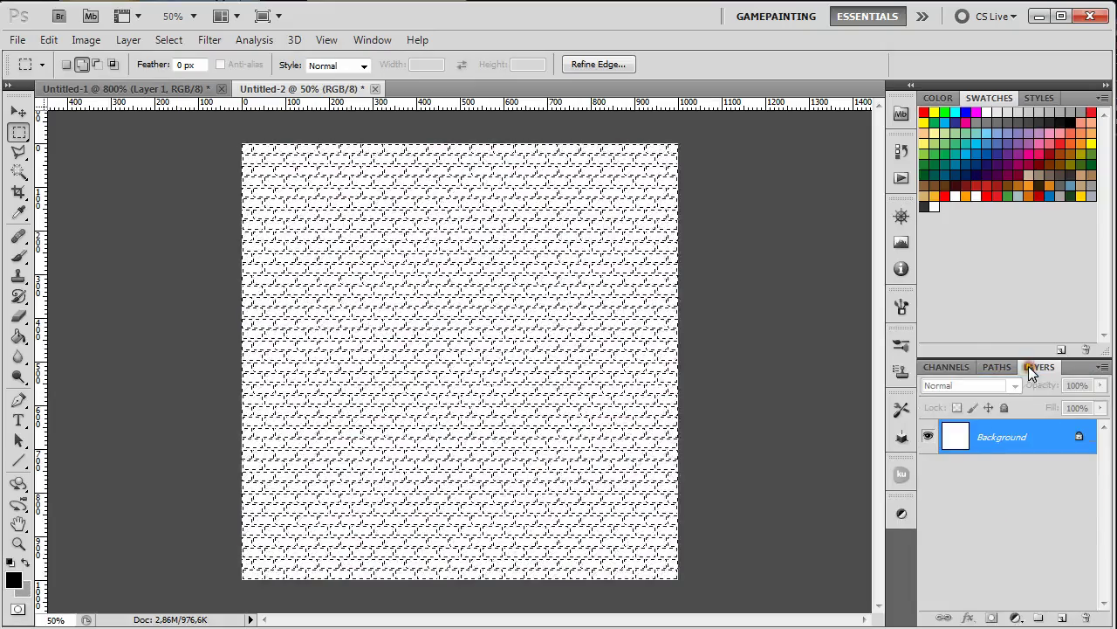
left_click(1063, 619)
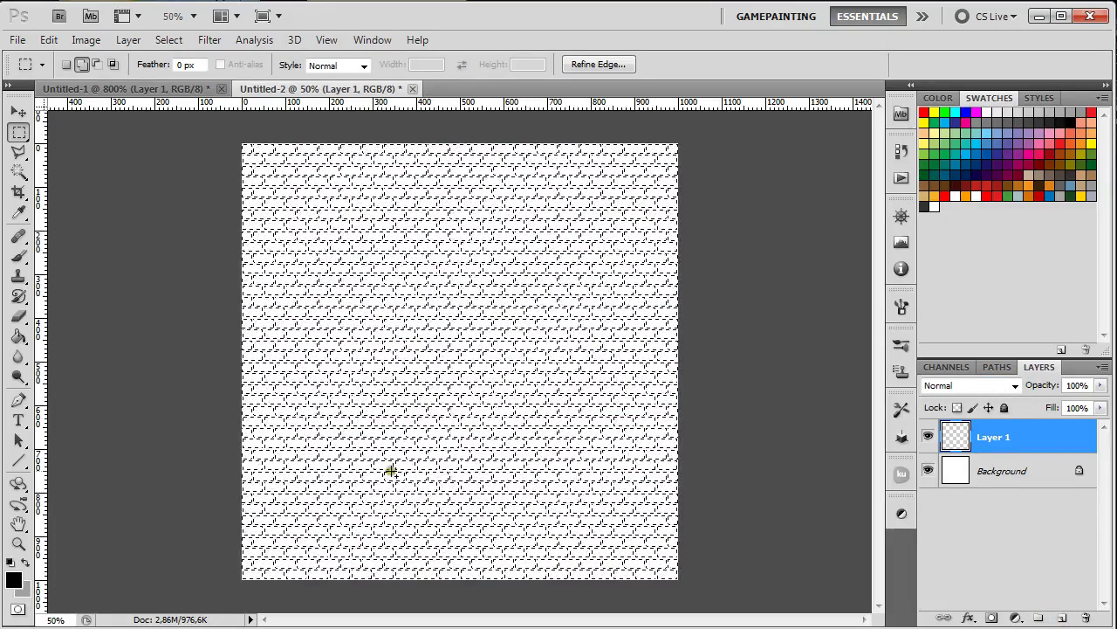
left_click(26, 562)
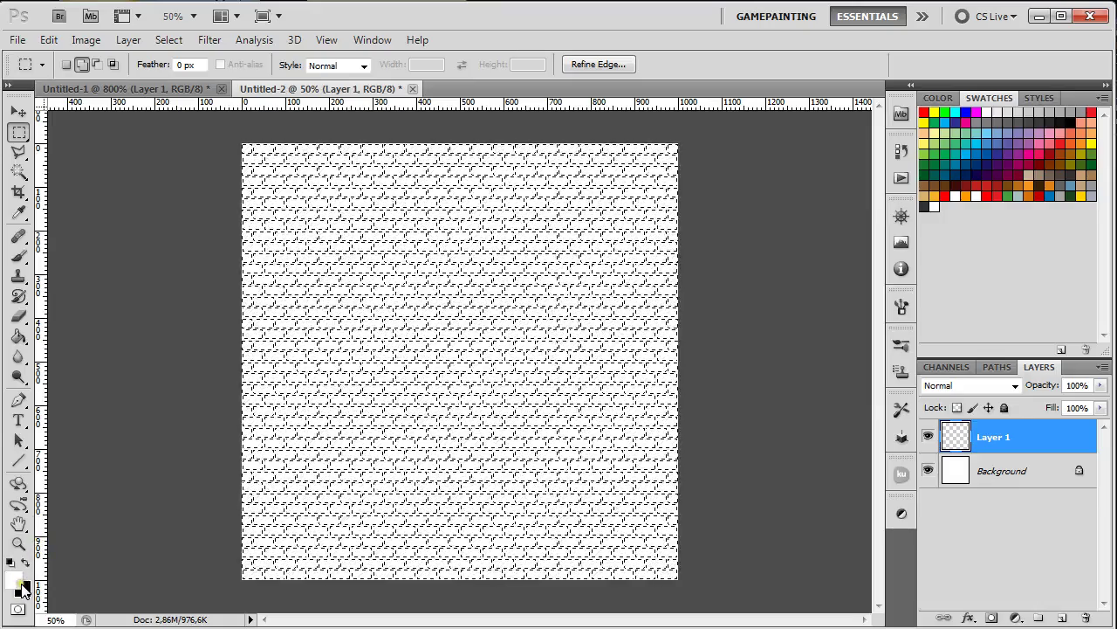
left_click(18, 337)
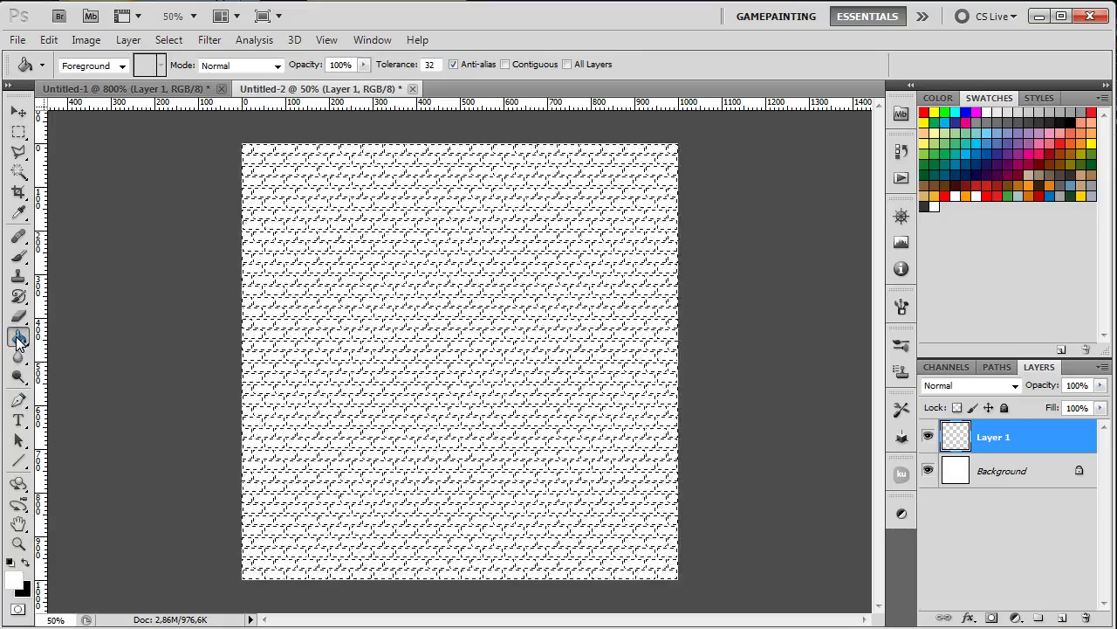
left_click_drag(19, 341, 68, 358)
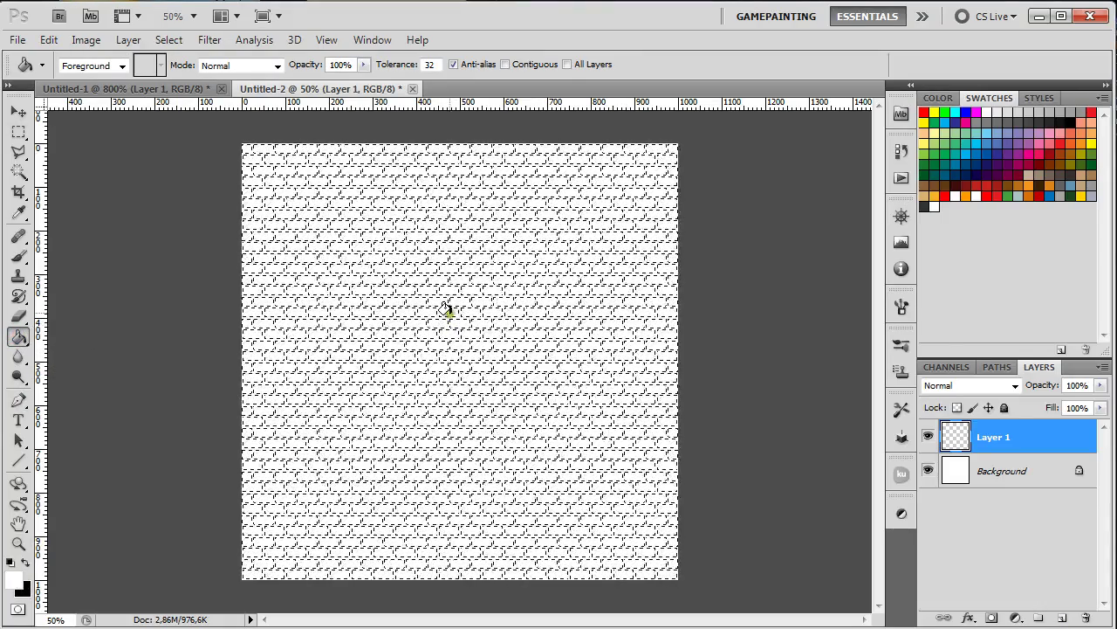
left_click(443, 309)
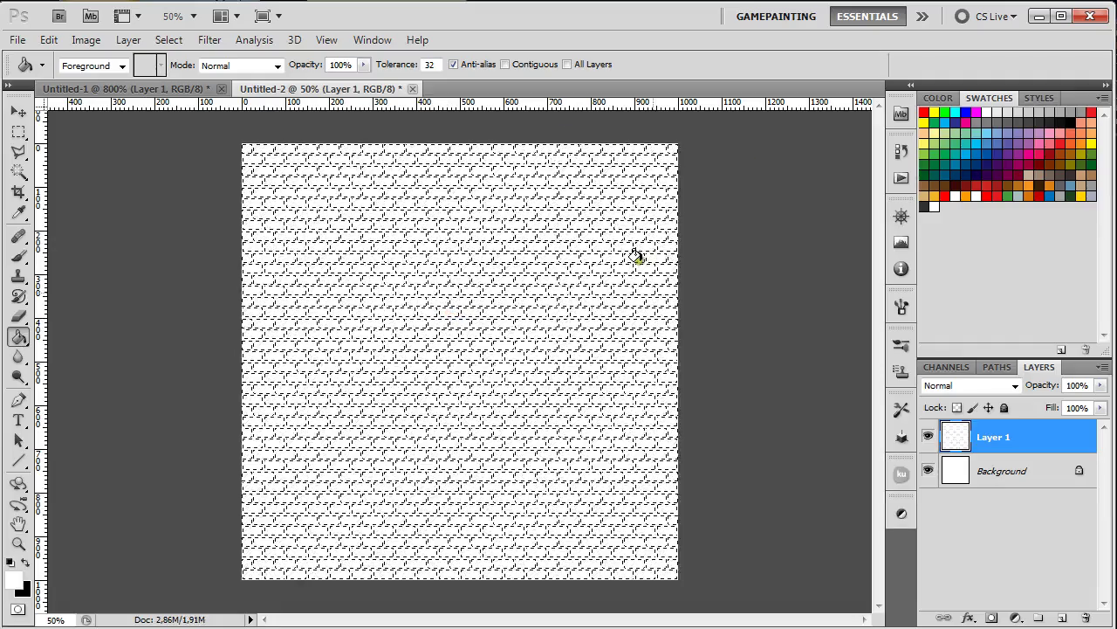
left_click(966, 472)
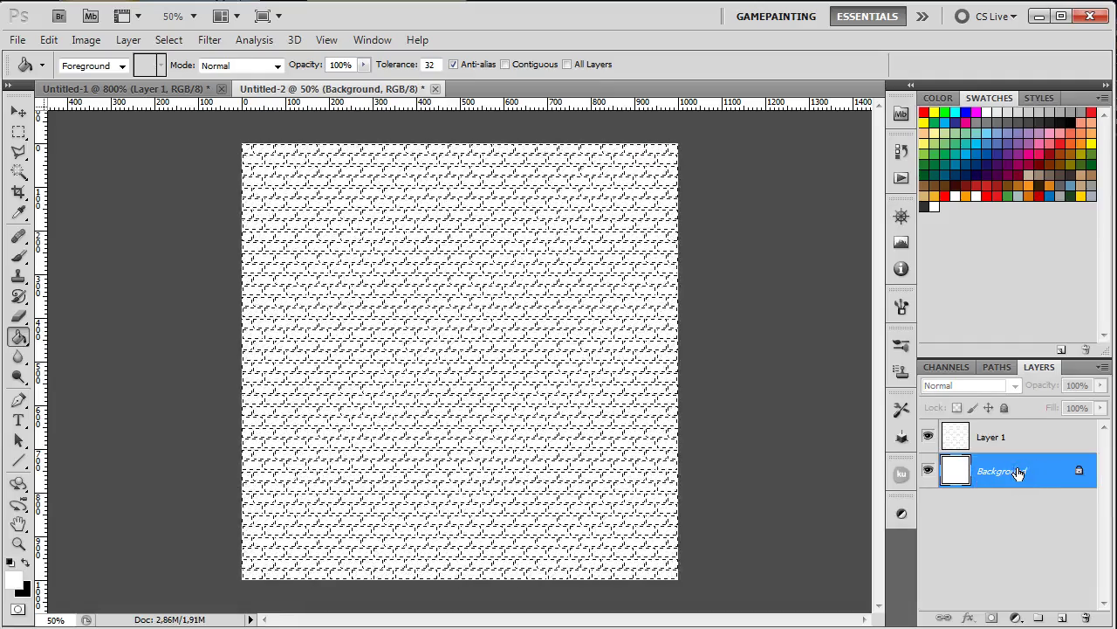
Deselect, rename the Background layer to BG and fill it black, then select Layer 1
key("ctrl+d")
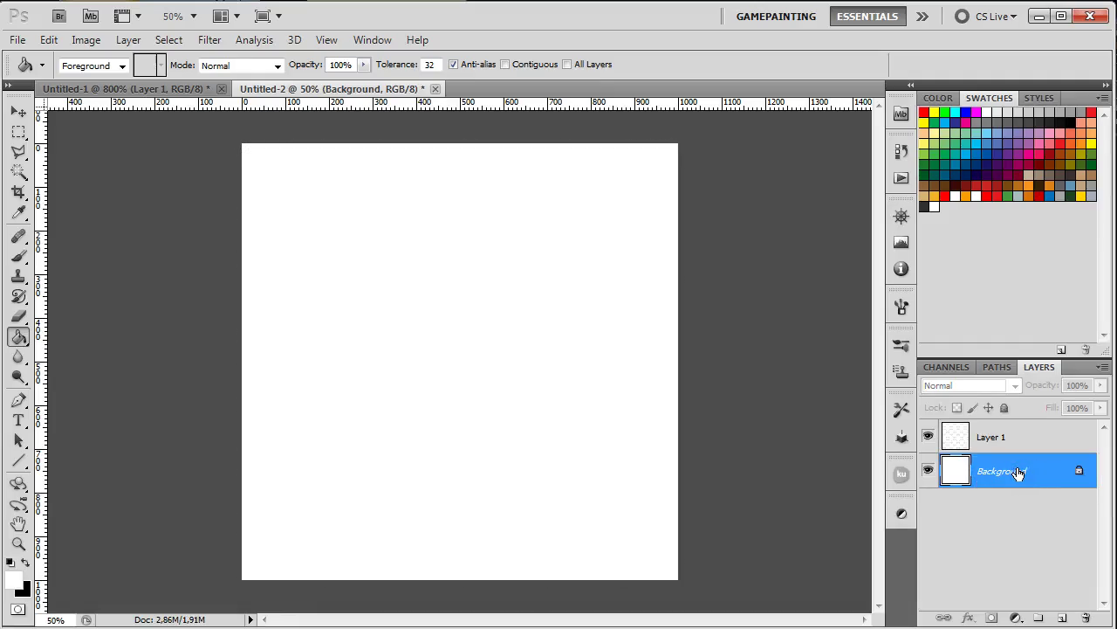
double_click(1018, 471)
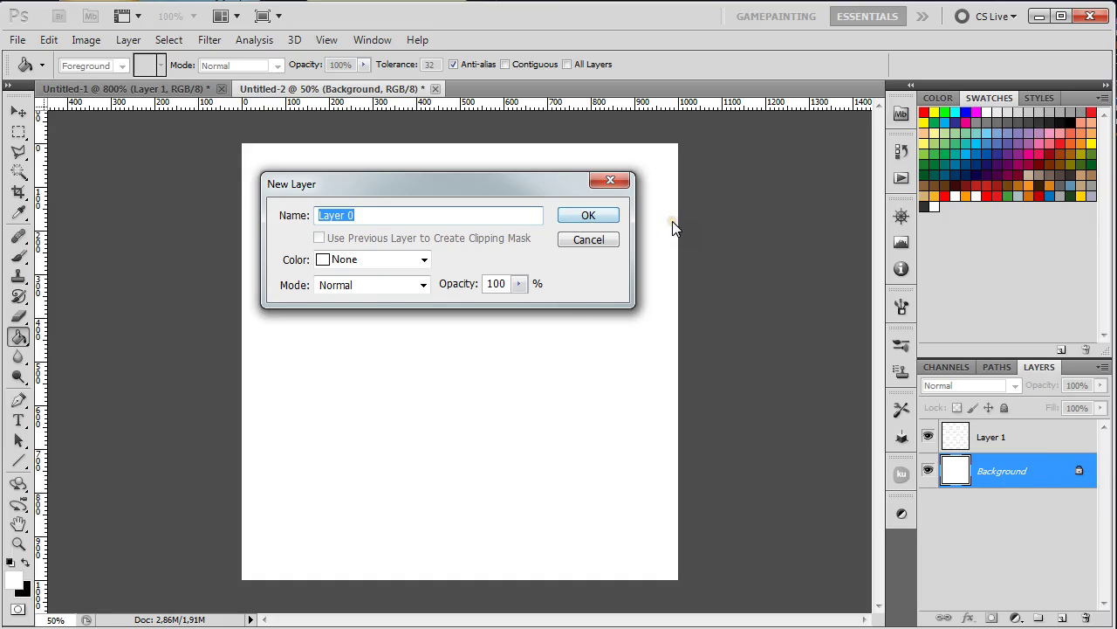
type("BG")
key("Return")
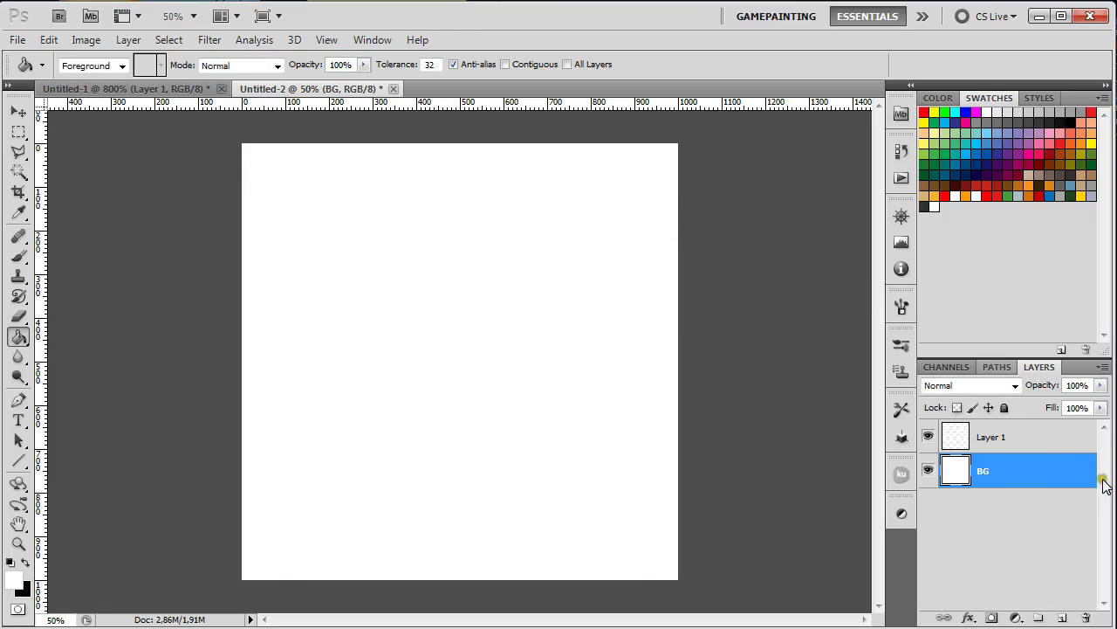
key("x")
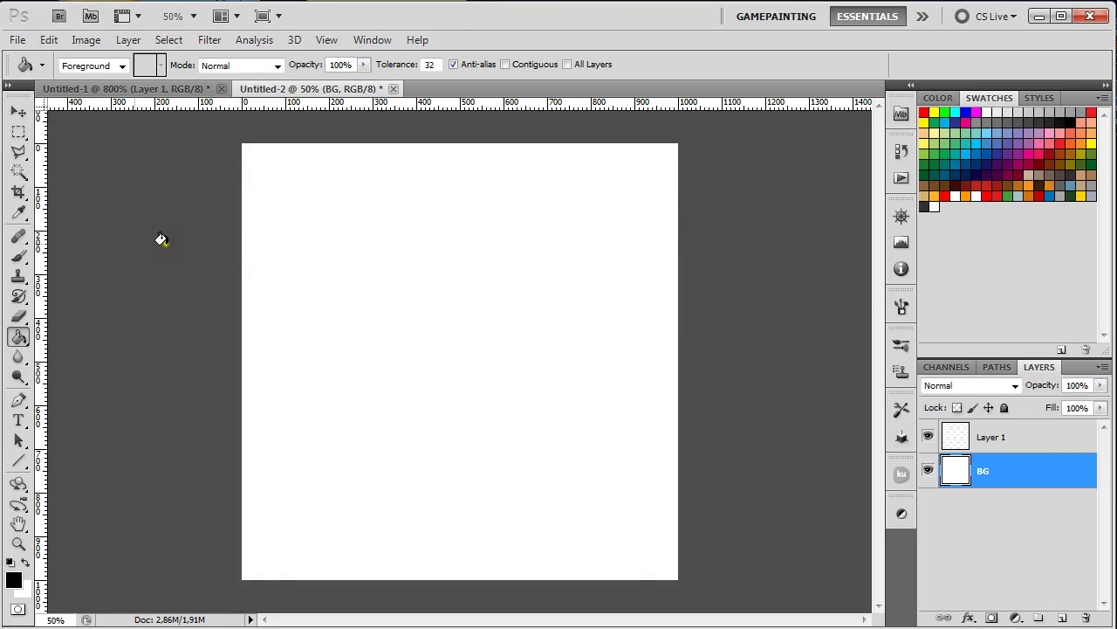
left_click(390, 312)
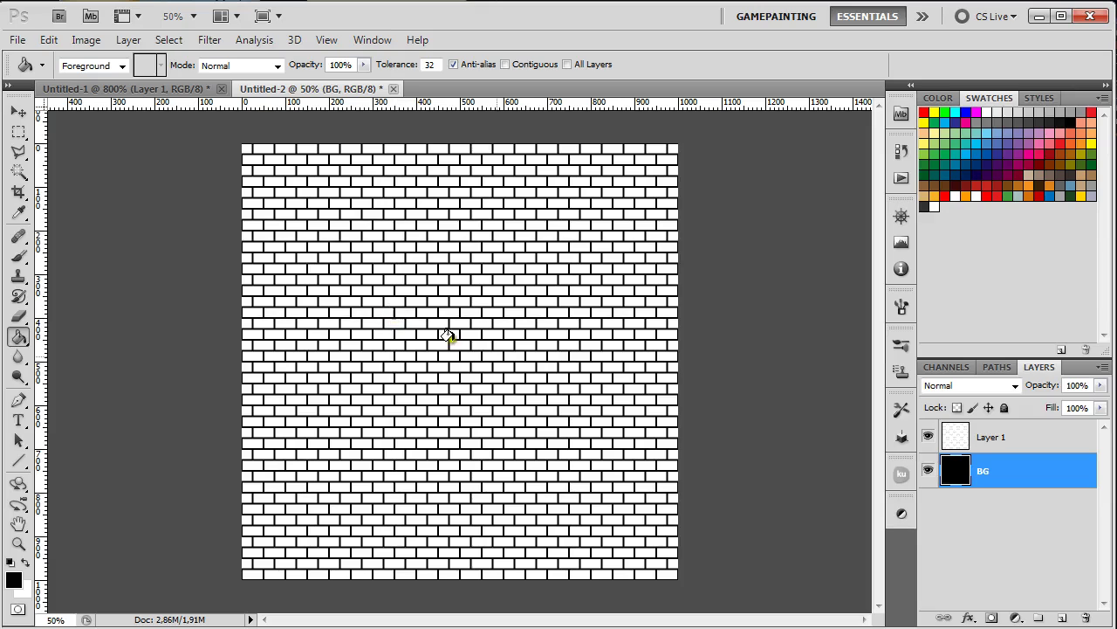
left_click(997, 437)
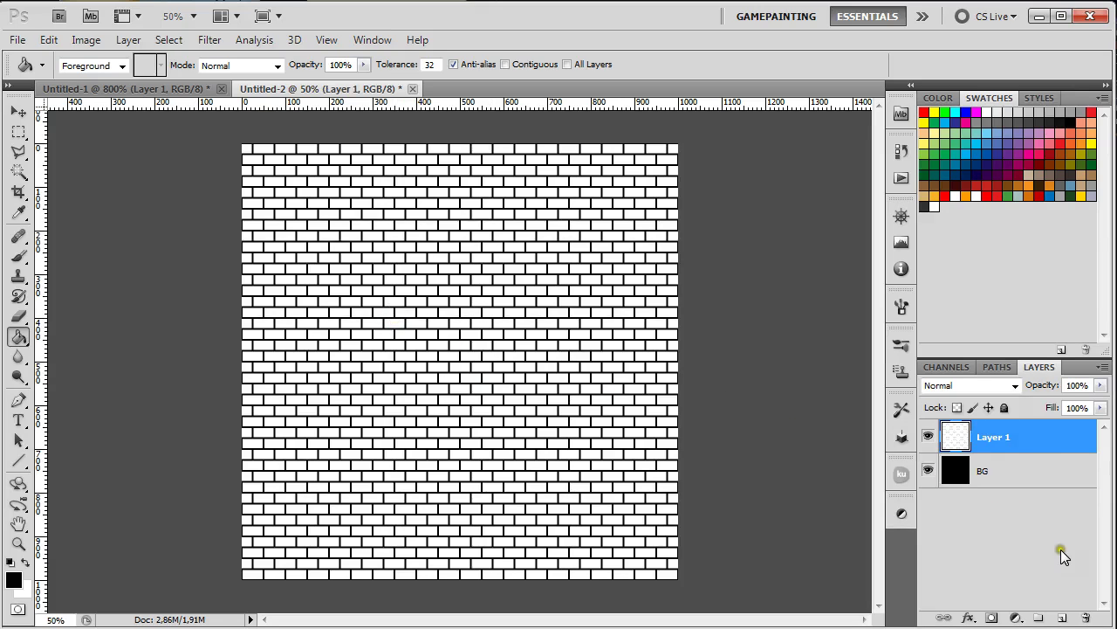
left_click(630, 356)
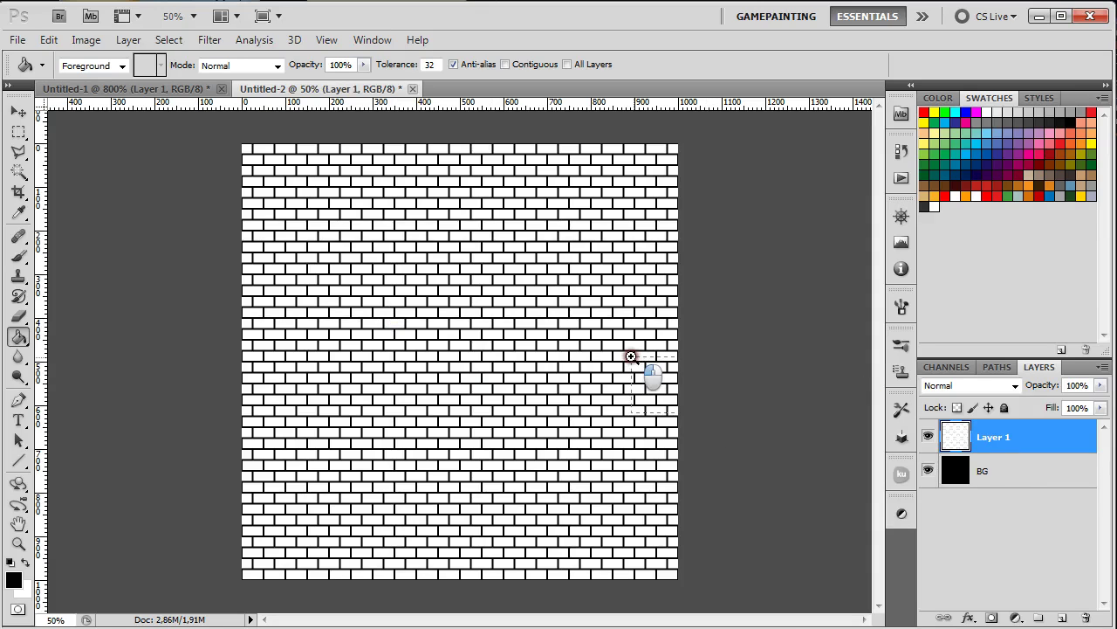
Zoom in on the bricks, rename Layer 1 to Tile and hide it
left_click_drag(630, 356, 630, 356)
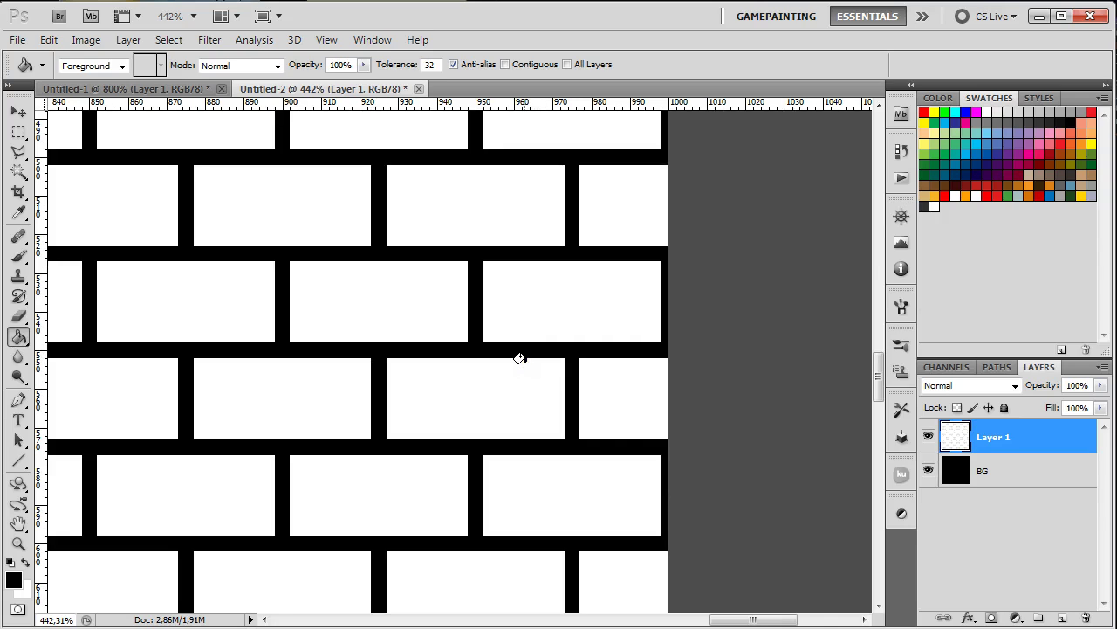
double_click(993, 438)
key("Return")
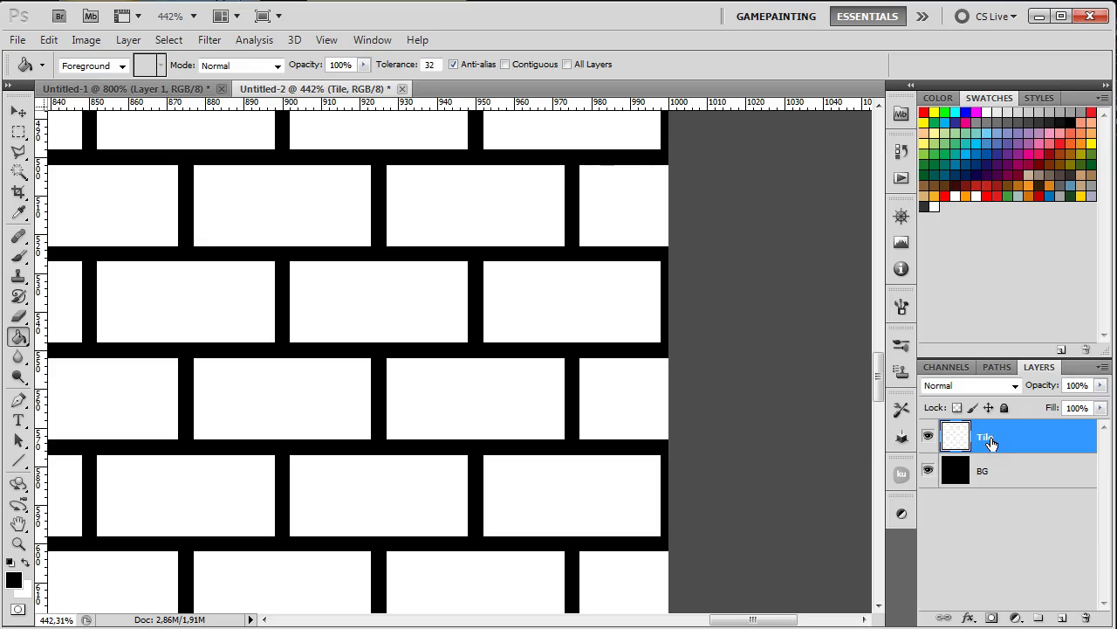
left_click(929, 438)
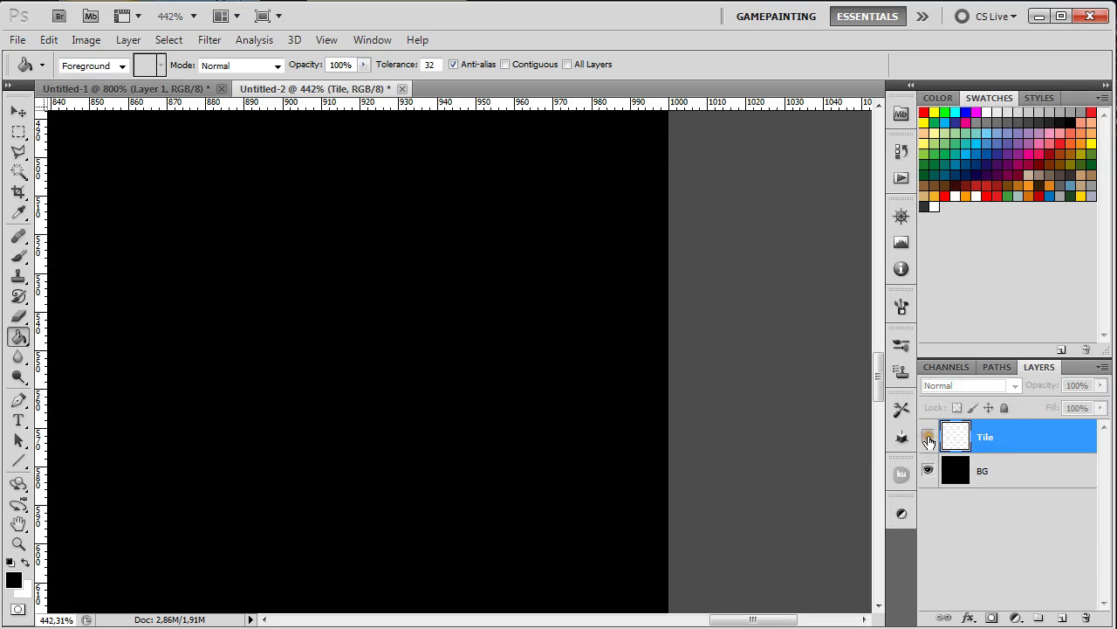
Load the Alpha 1 channel as a selection and smooth it with a 2 px sample radius
left_click(937, 368)
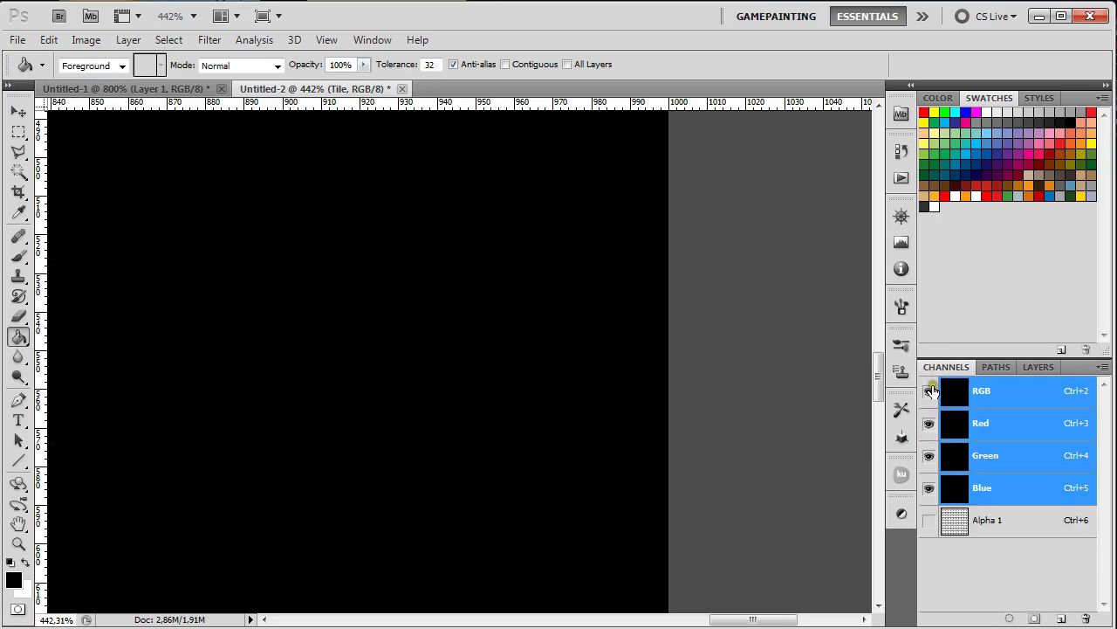
left_click(954, 522, "ctrl")
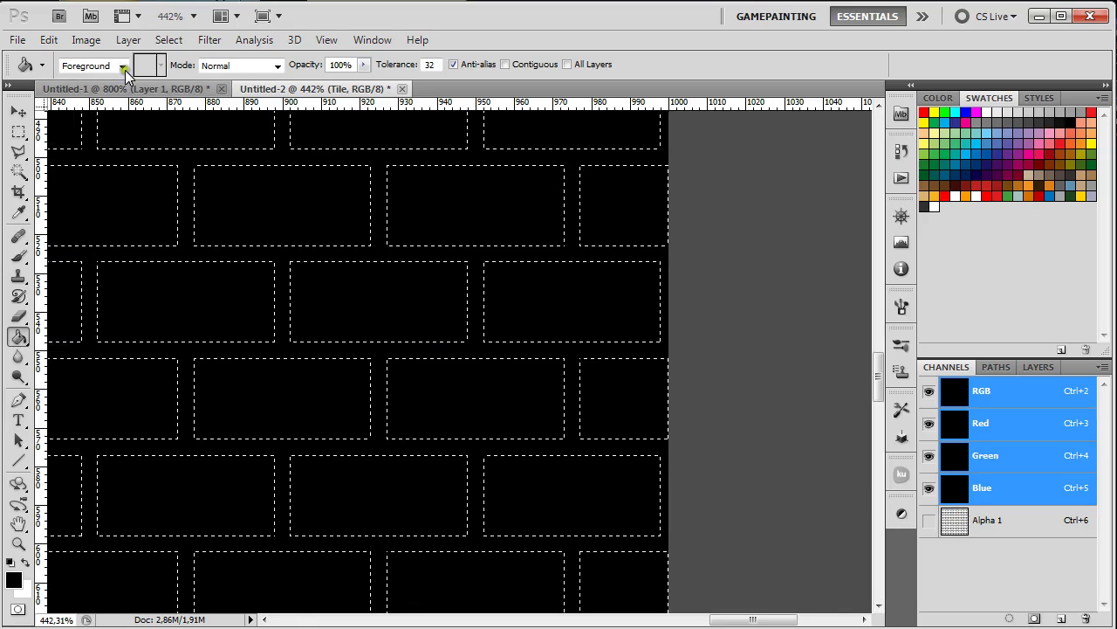
left_click(128, 40)
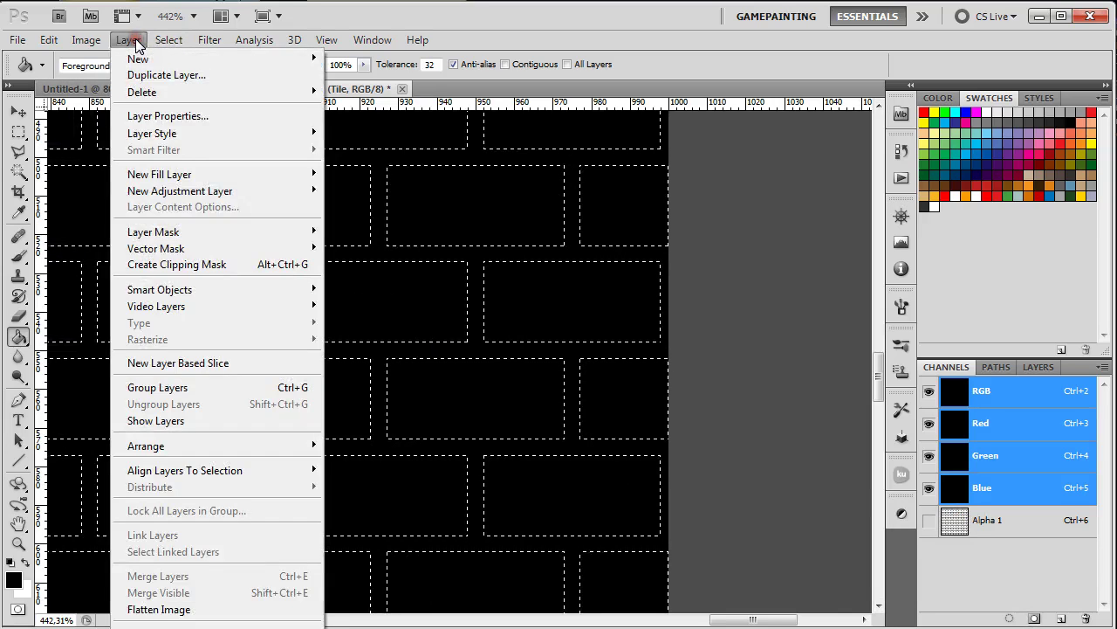
mouse_move(214, 230)
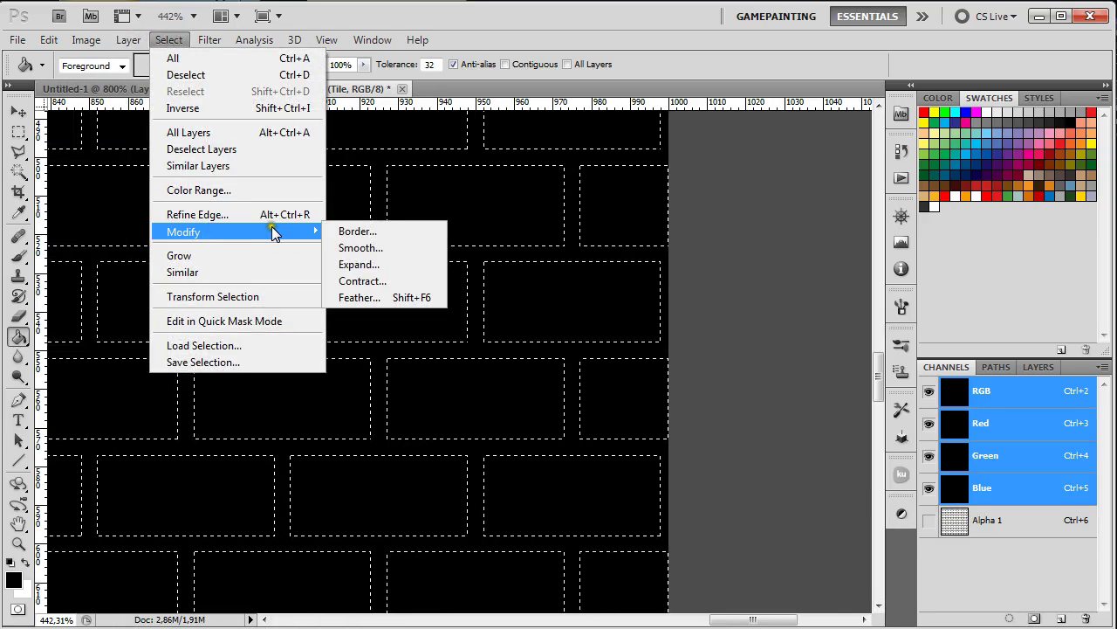
left_click(350, 245)
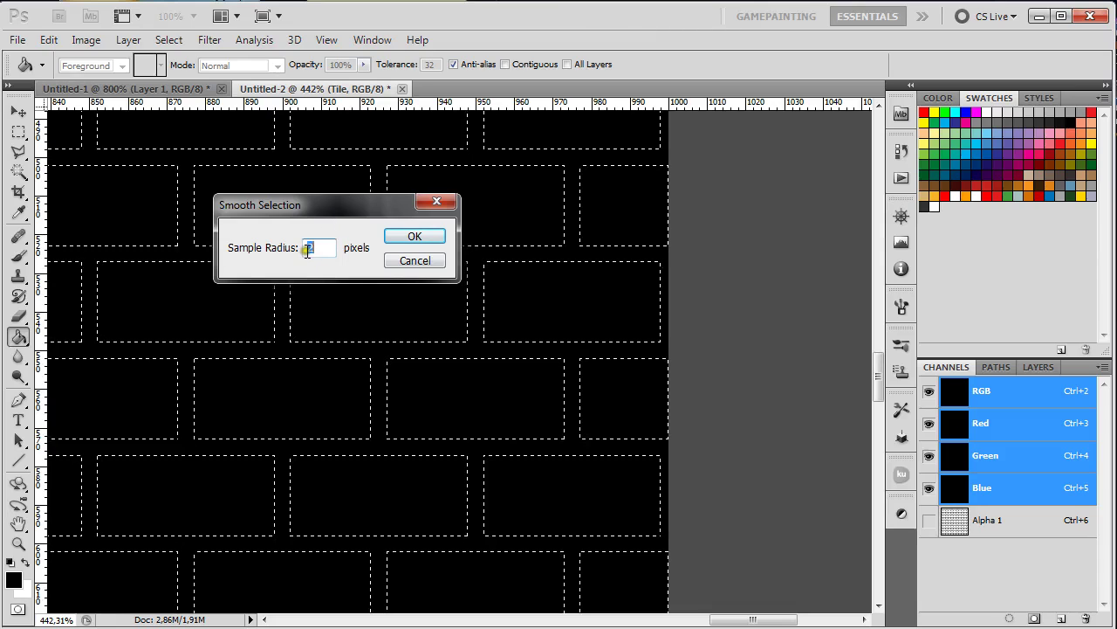
left_click(409, 238)
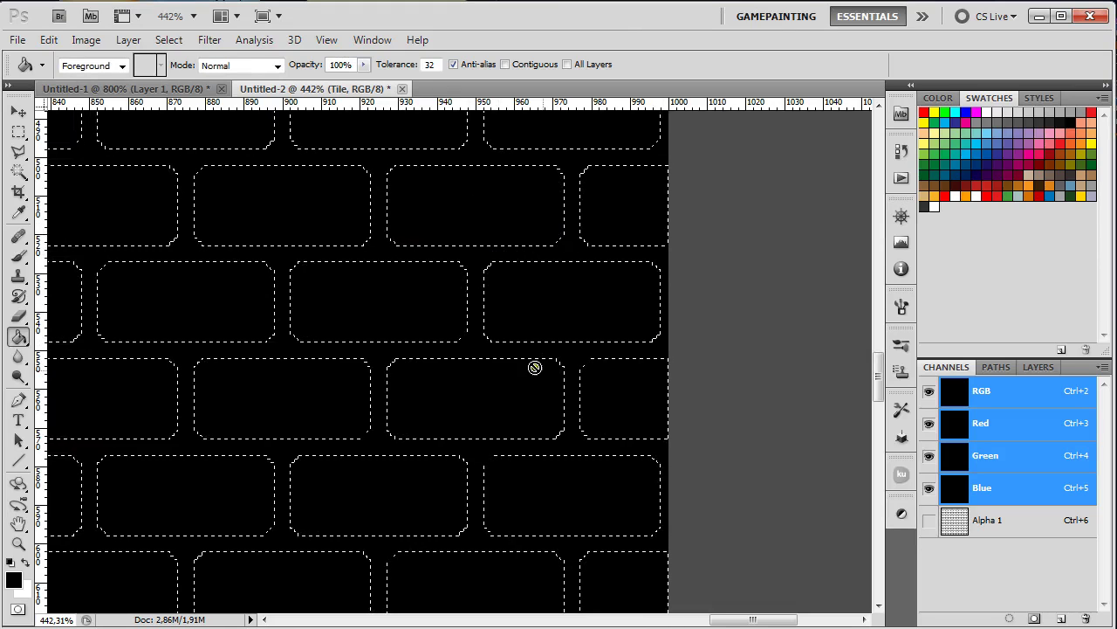
Add a new layer above Tile and fill the rounded brick selection with white using the Paint Bucket
left_click(1045, 369)
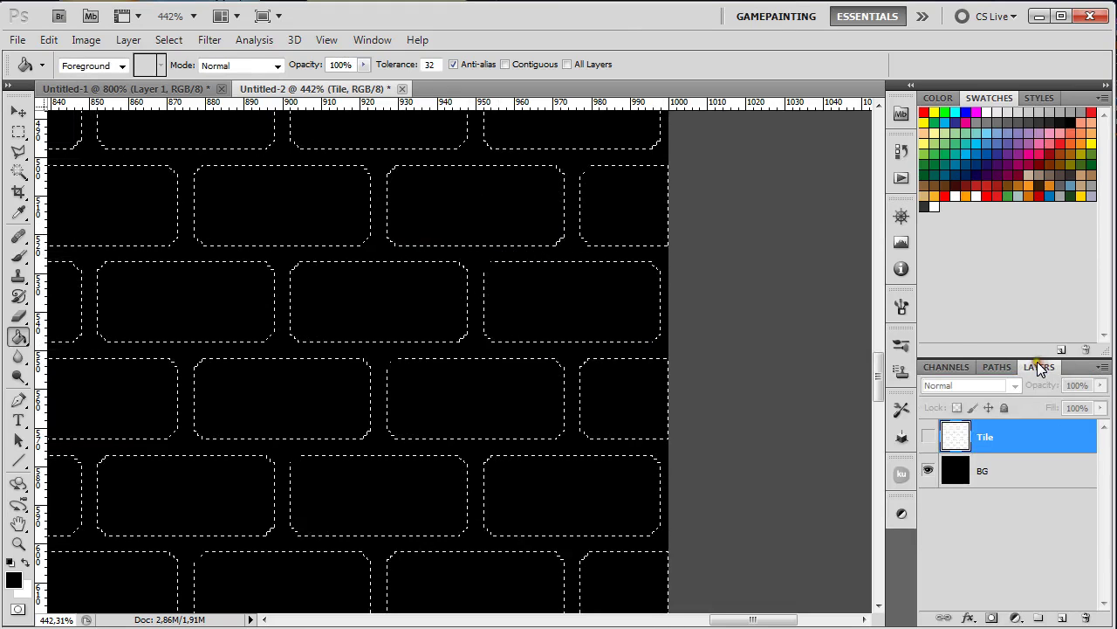
left_click(1063, 619)
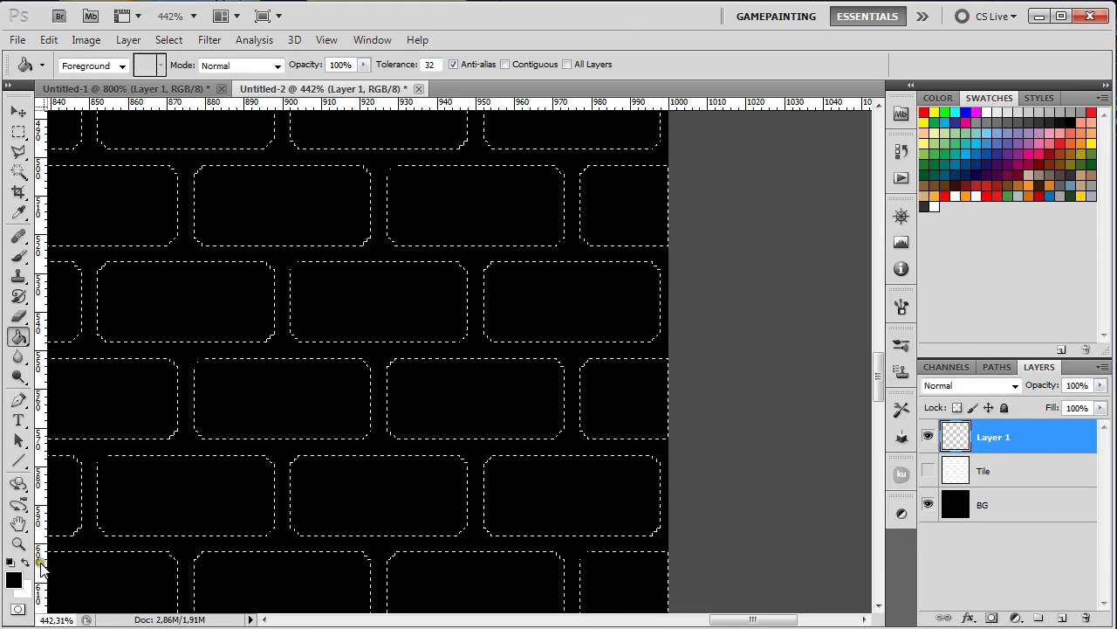
left_click(27, 565)
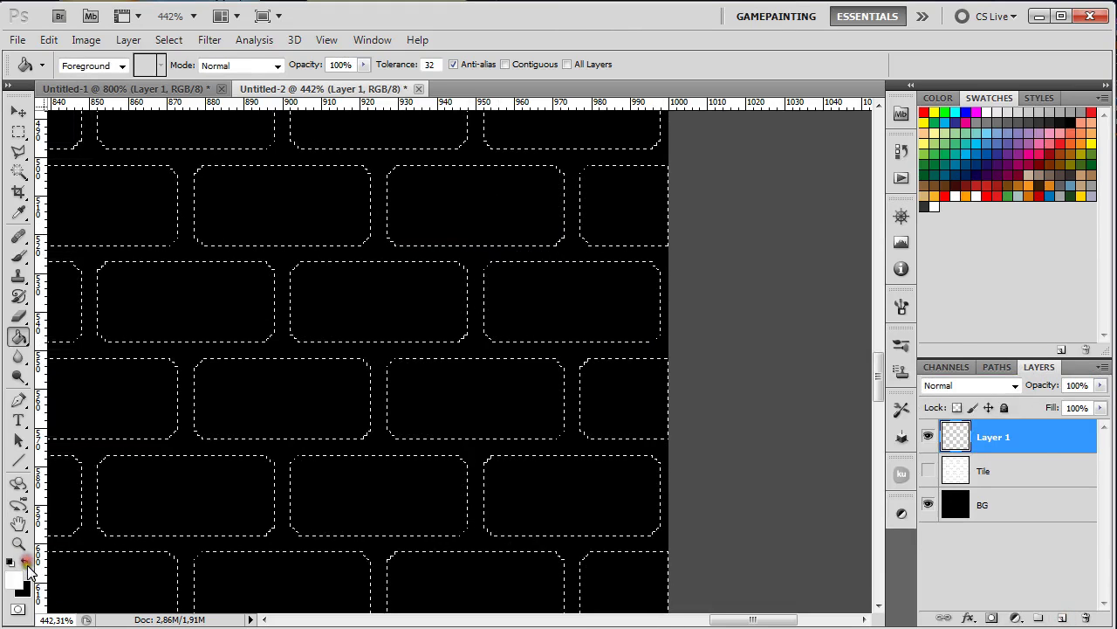
left_click(286, 392)
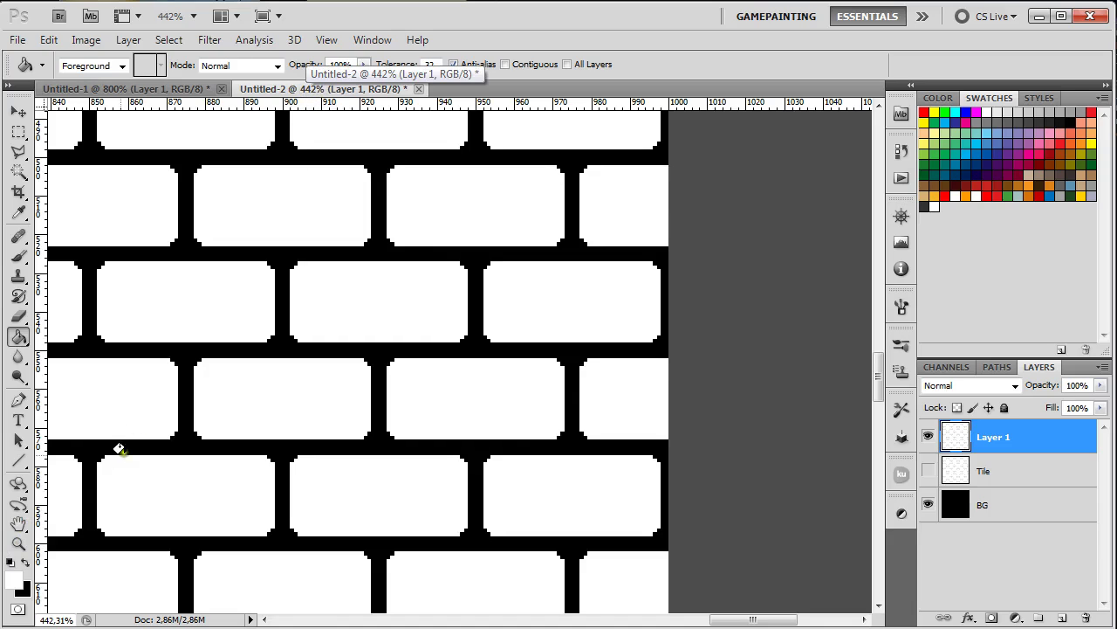
View the document at 100% and rename Layer 1 to Bricks
double_click(19, 543)
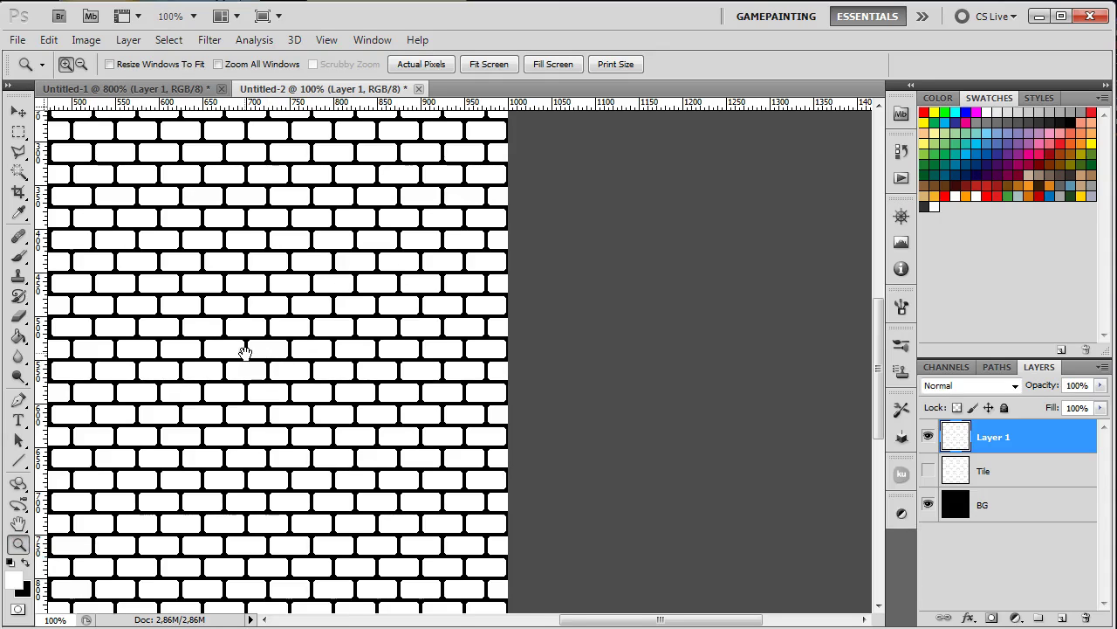
left_click_drag(245, 352, 504, 347)
left_click_drag(324, 305, 501, 302)
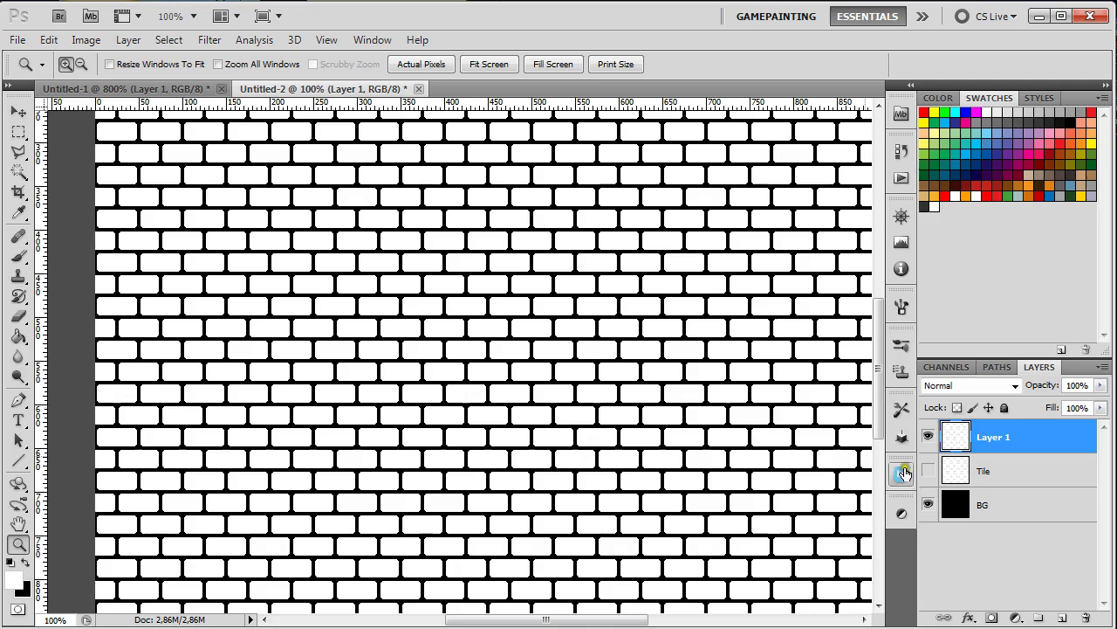
double_click(991, 439)
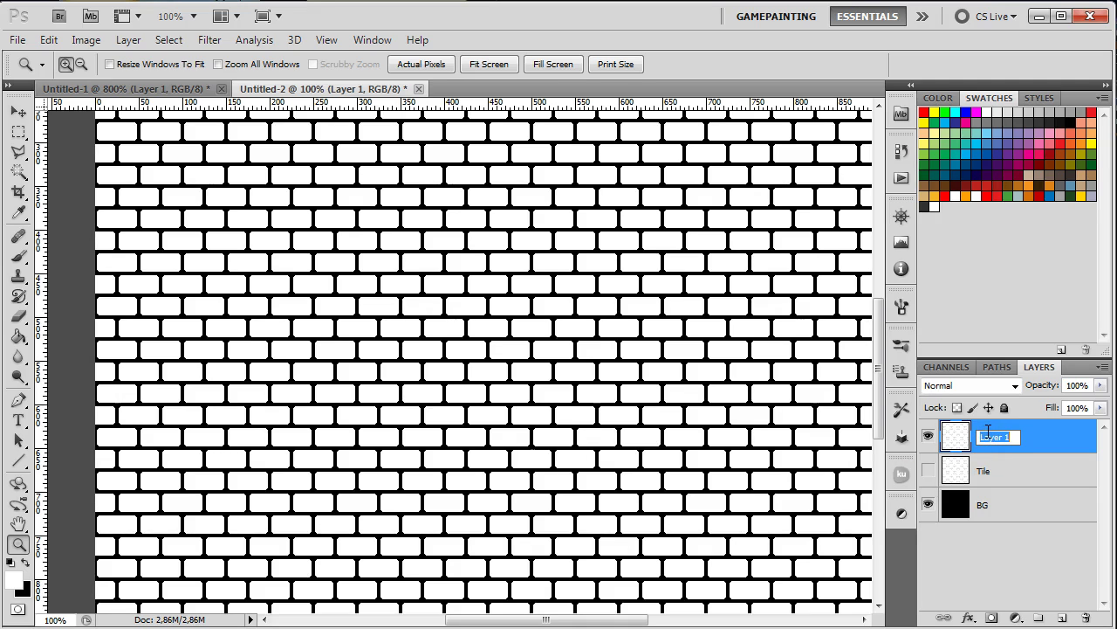
type("Bricks")
key("Return")
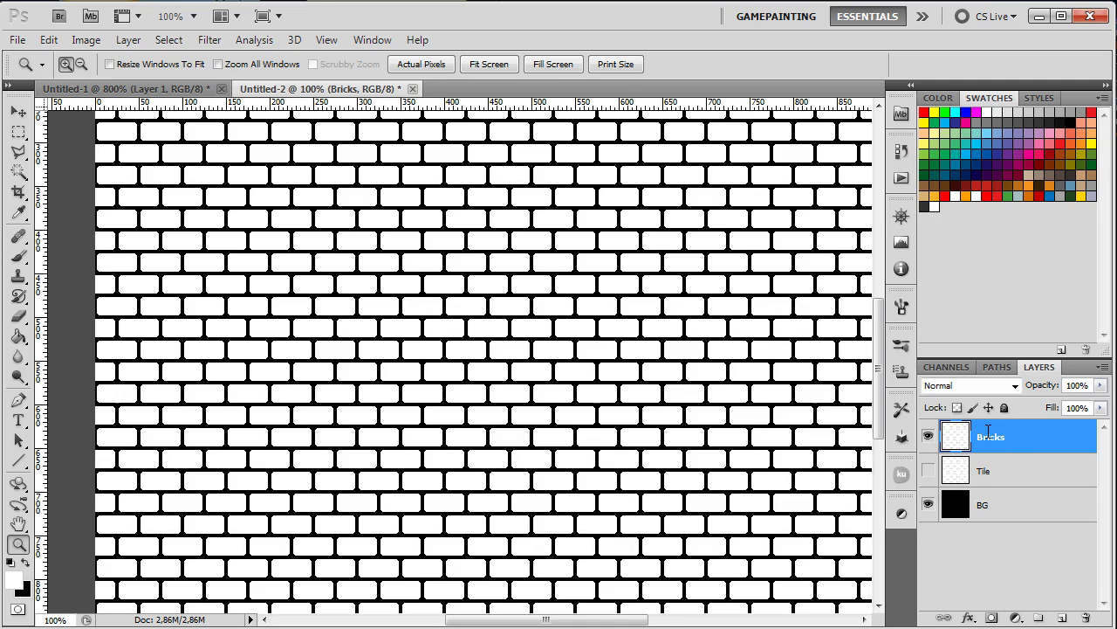
Put the Bricks layer into a new group named Brick
left_click_drag(988, 428, 1038, 617)
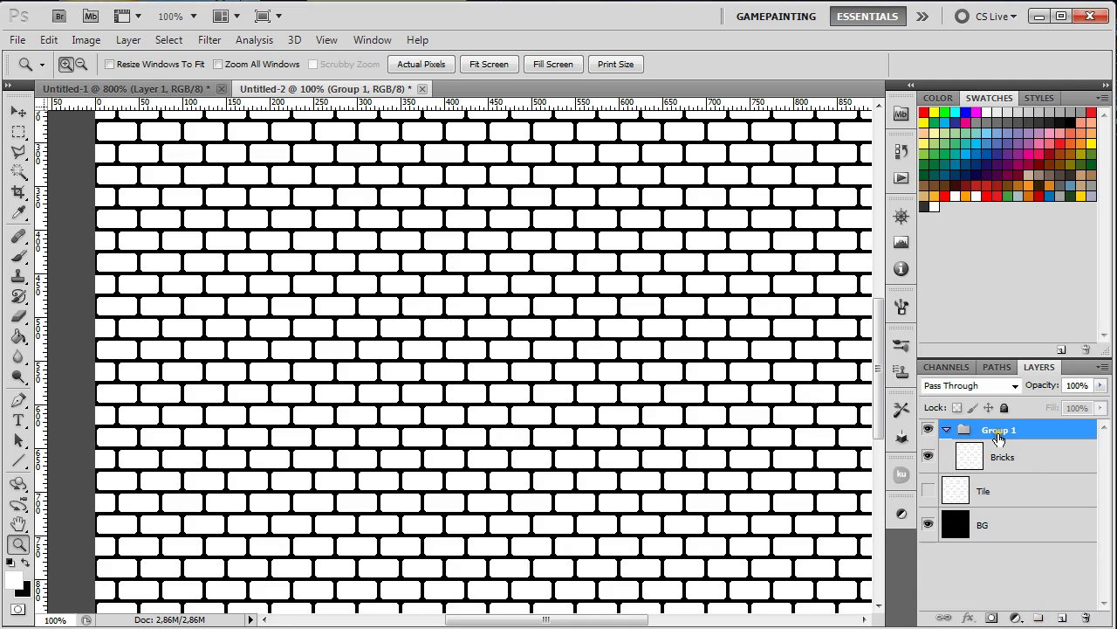
double_click(999, 430)
type("Brick")
key("Return")
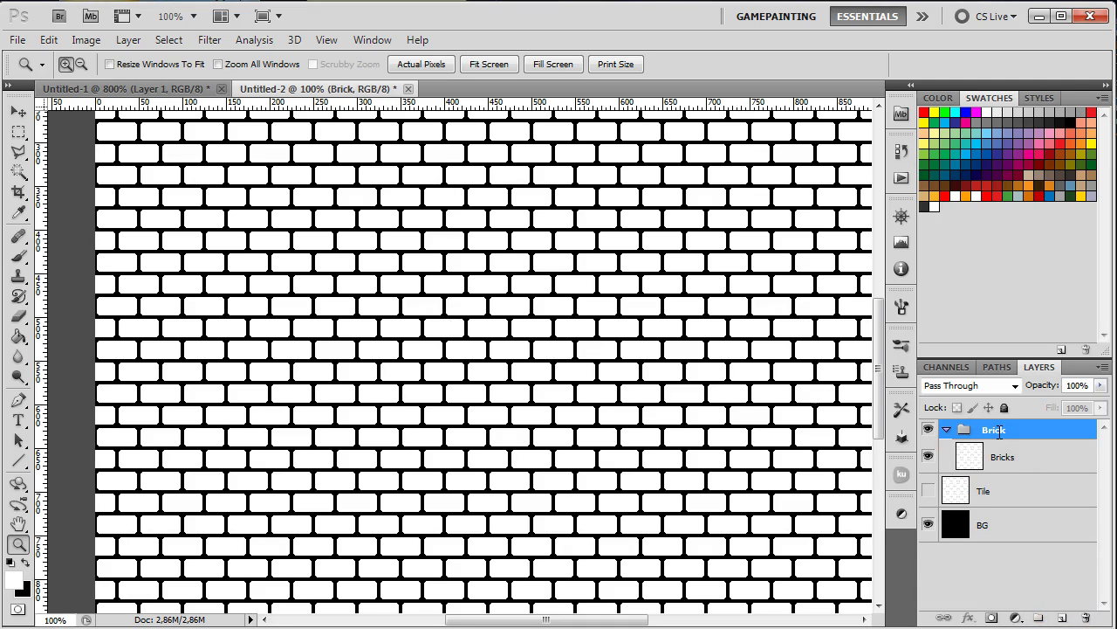
Put the Tile layer into its own new group named Tile
left_click_drag(1009, 498, 1038, 617)
double_click(1004, 486)
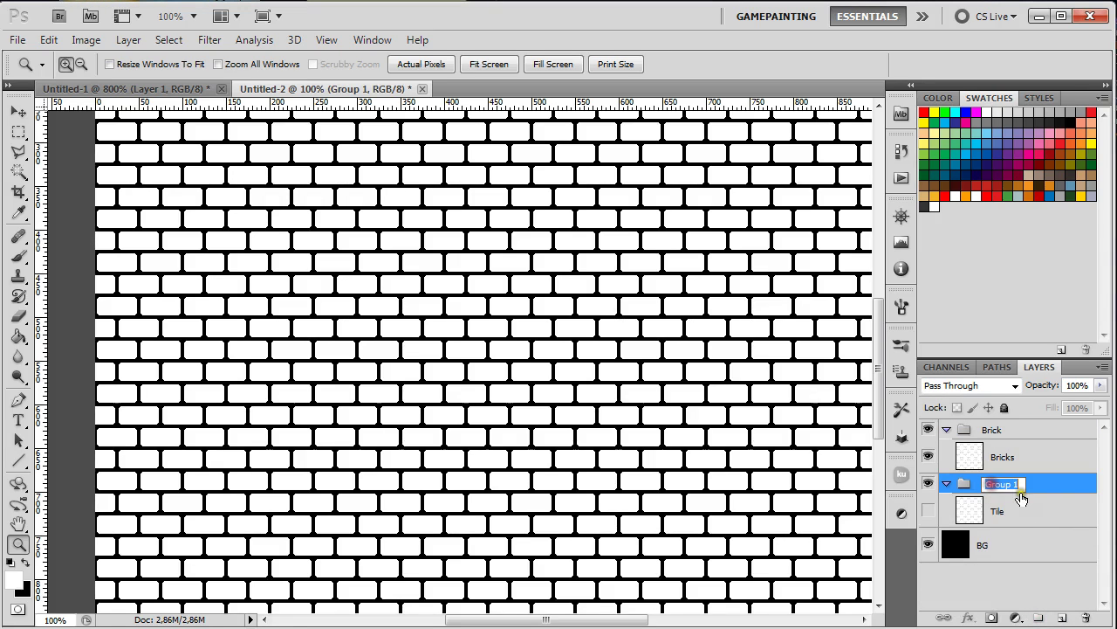
type("Tile")
key("Return")
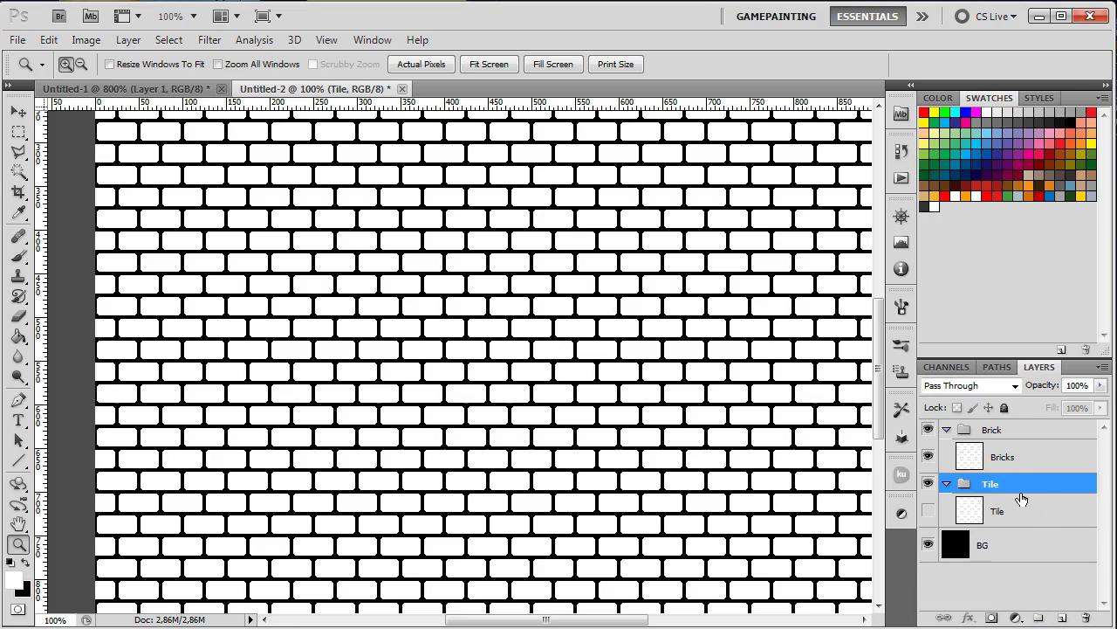
Show Tile, collapse and hide the Brick group, select Tile, and zoom out to fit the canvas
left_click(930, 508)
left_click(947, 430)
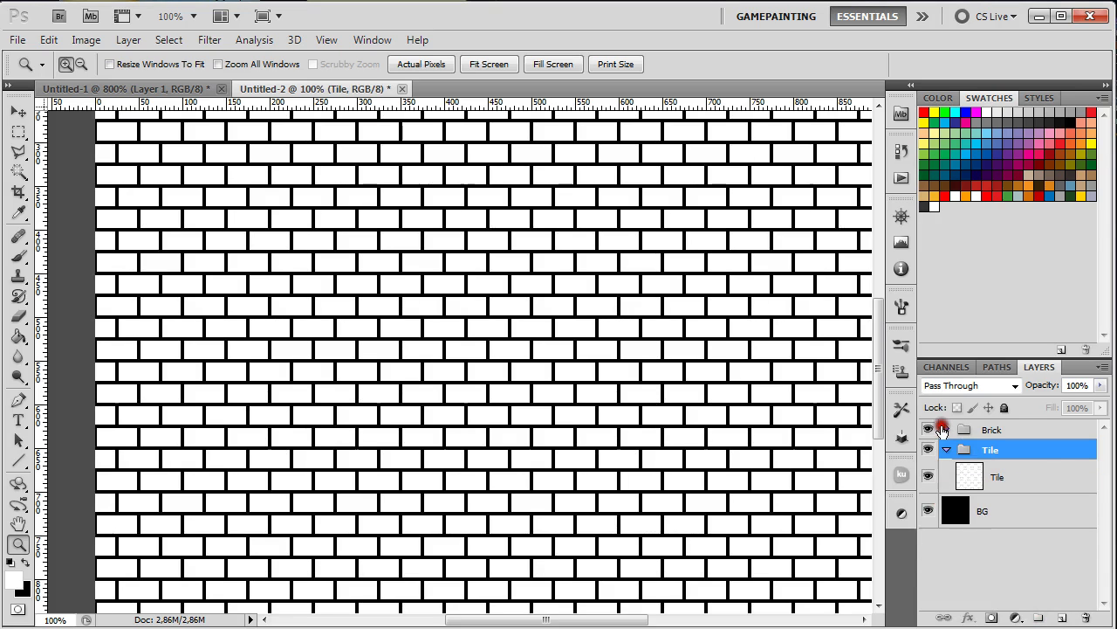
left_click(928, 430)
left_click(969, 473)
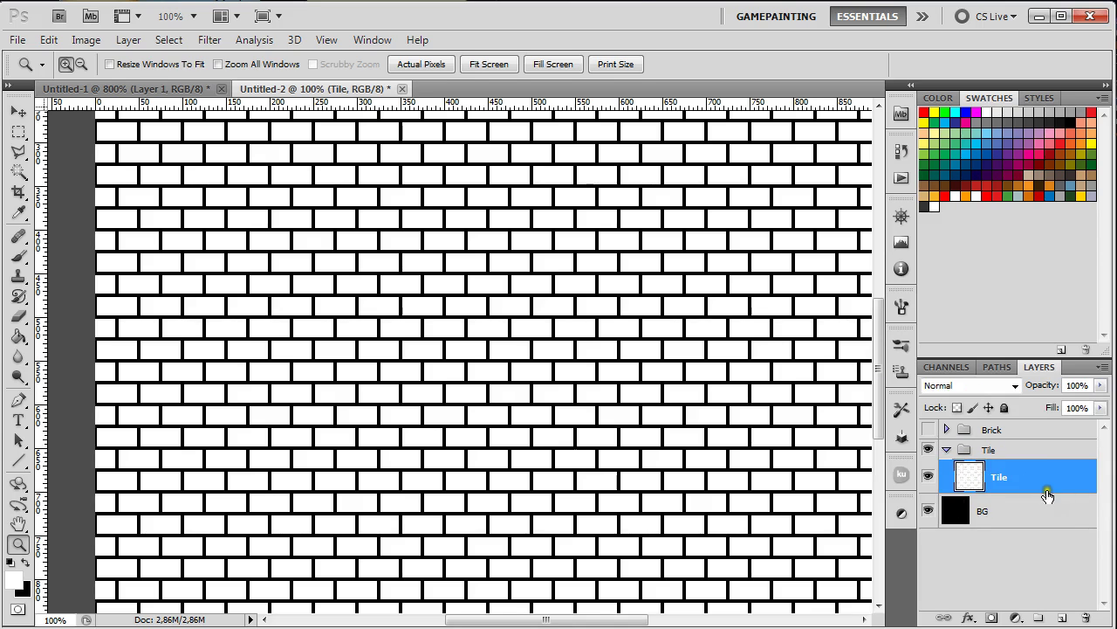
left_click(557, 404, "alt")
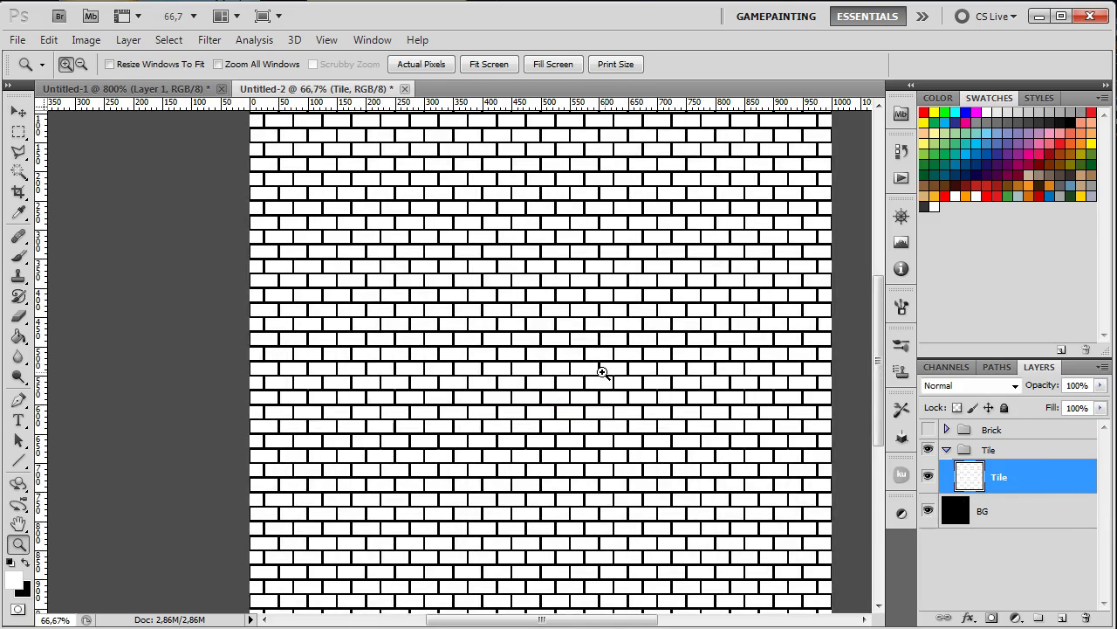
left_click(619, 367, "alt")
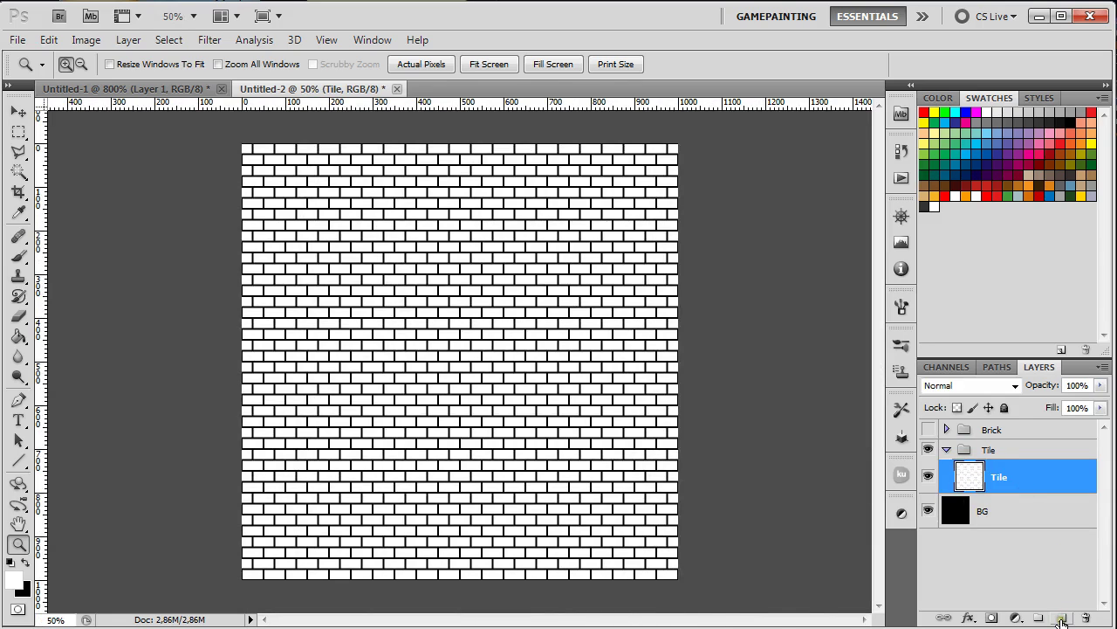
Add a new layer above Tile and fill it with white
left_click(1062, 618)
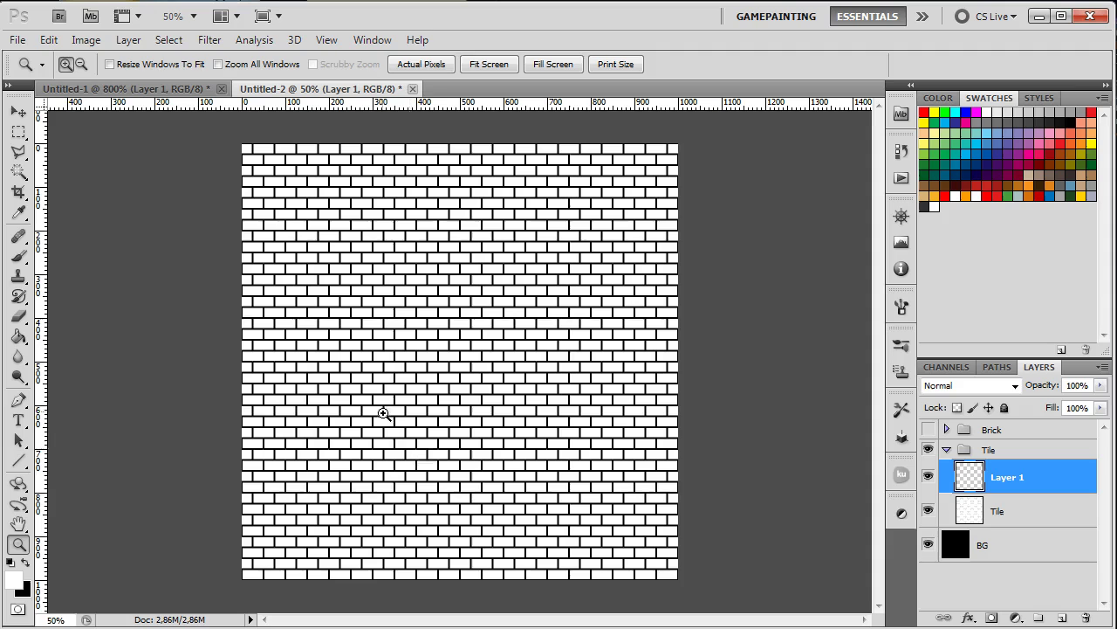
key("g")
left_click(386, 346)
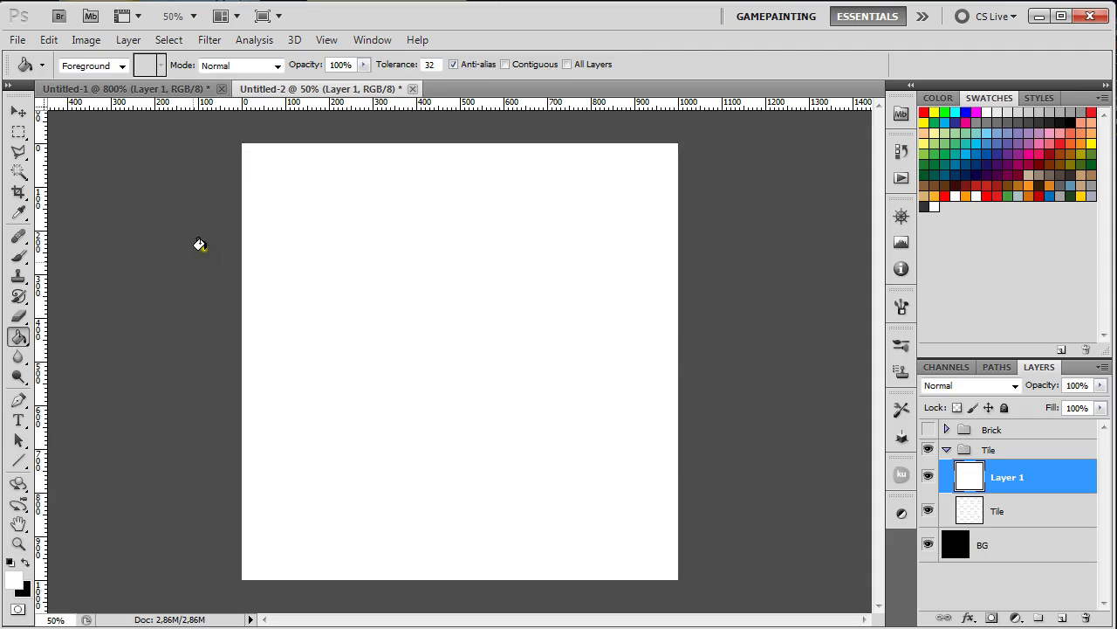
Render Clouds on the new layer with foreground #f2f2f2 and background #373636
left_click(14, 580)
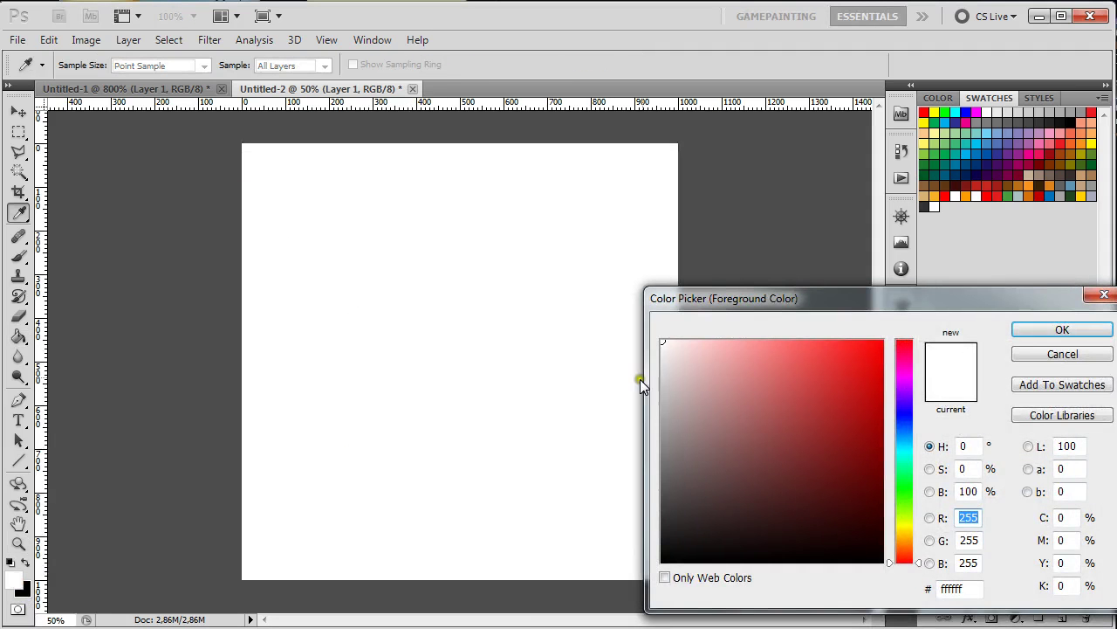
left_click(661, 361)
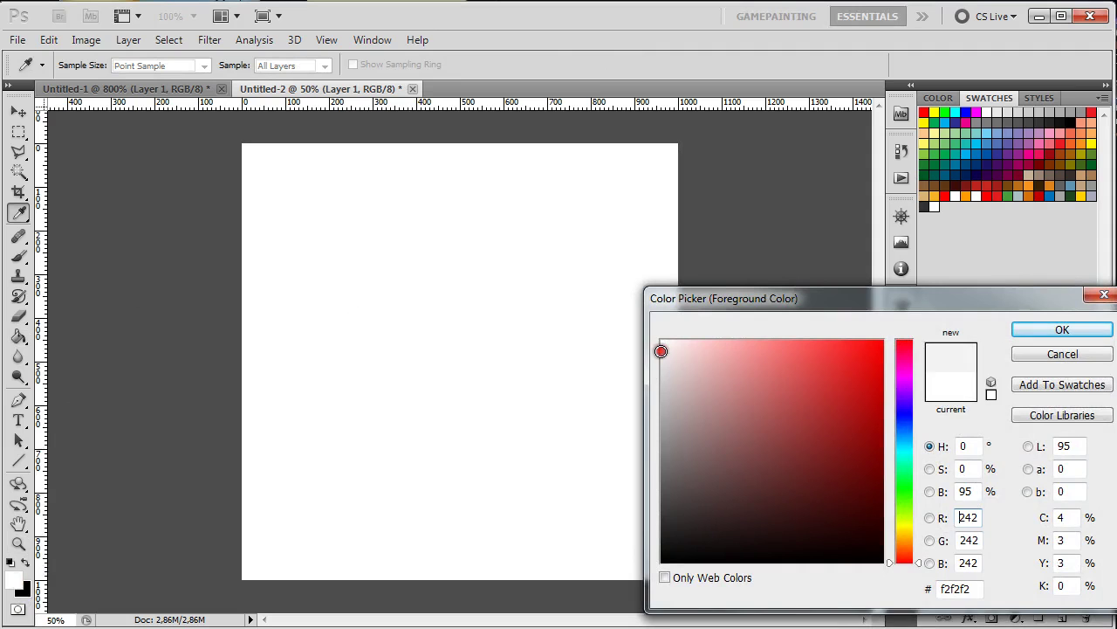
left_click(1091, 329)
left_click(23, 590)
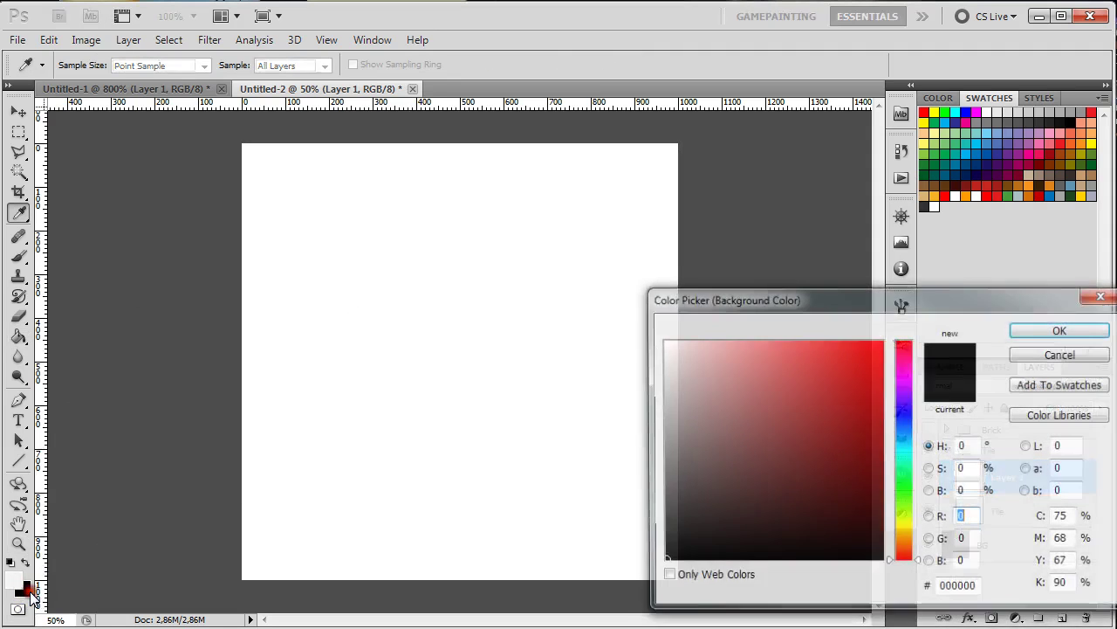
left_click(662, 513)
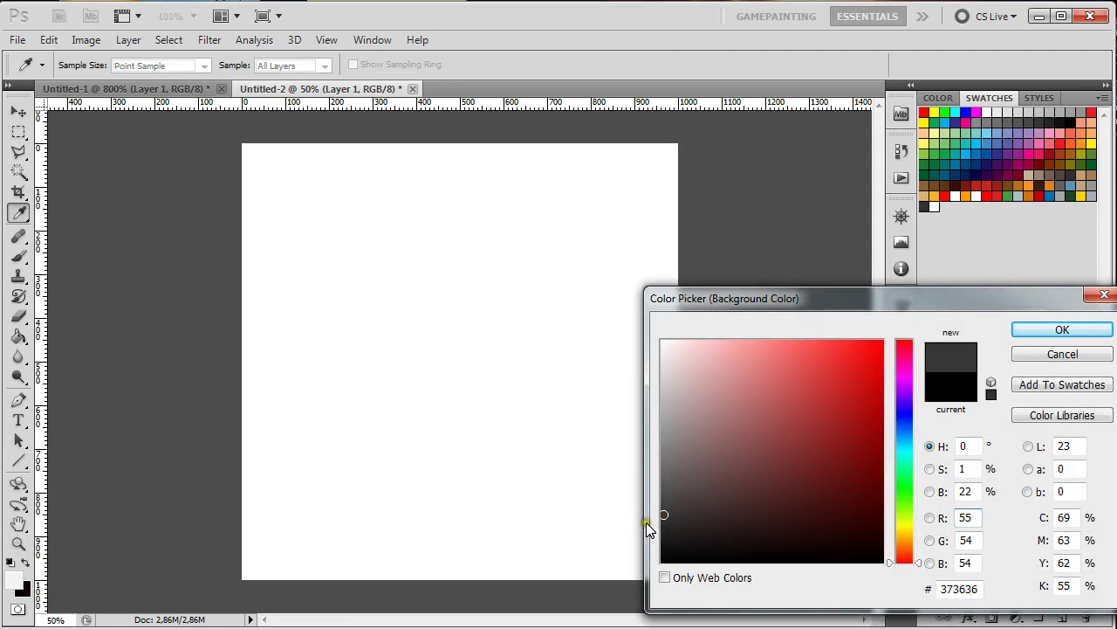
left_click(1026, 335)
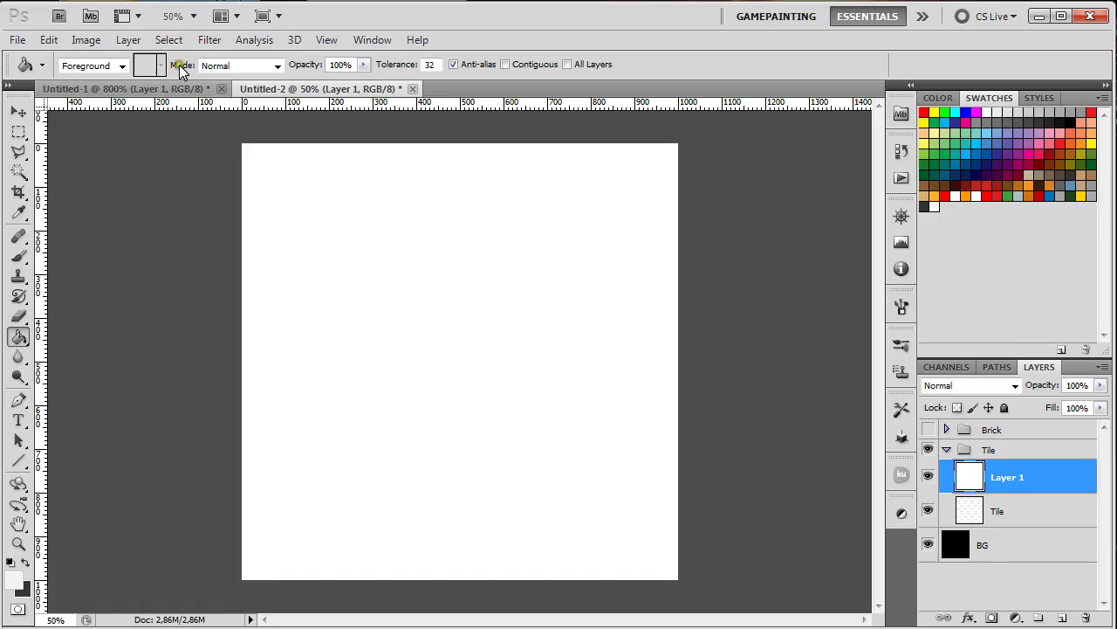
left_click(206, 40)
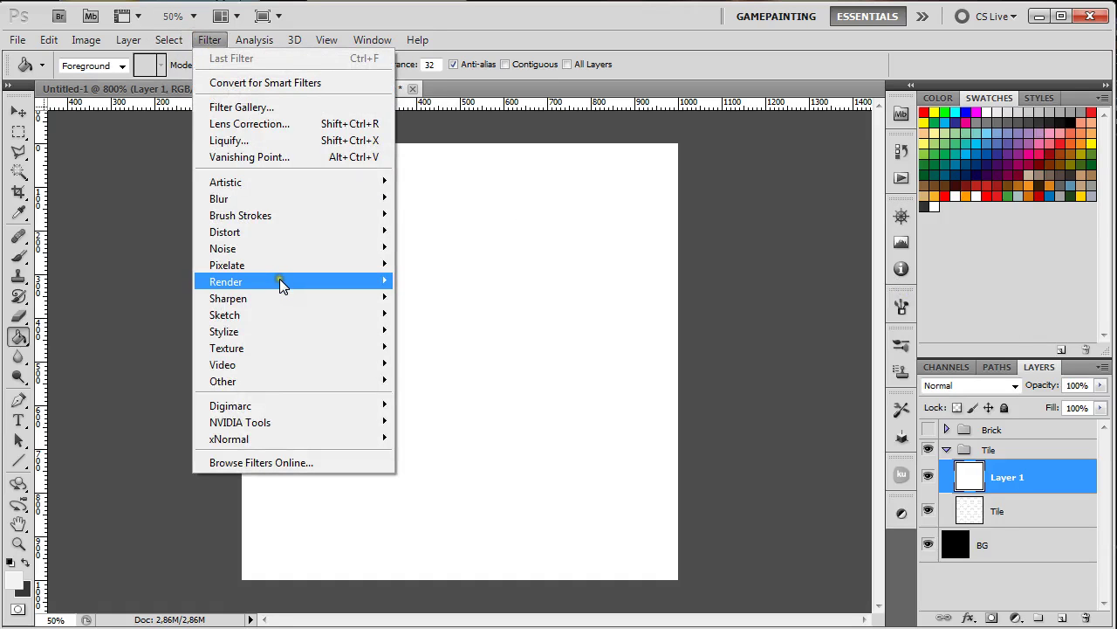
mouse_move(280, 279)
left_click(435, 280)
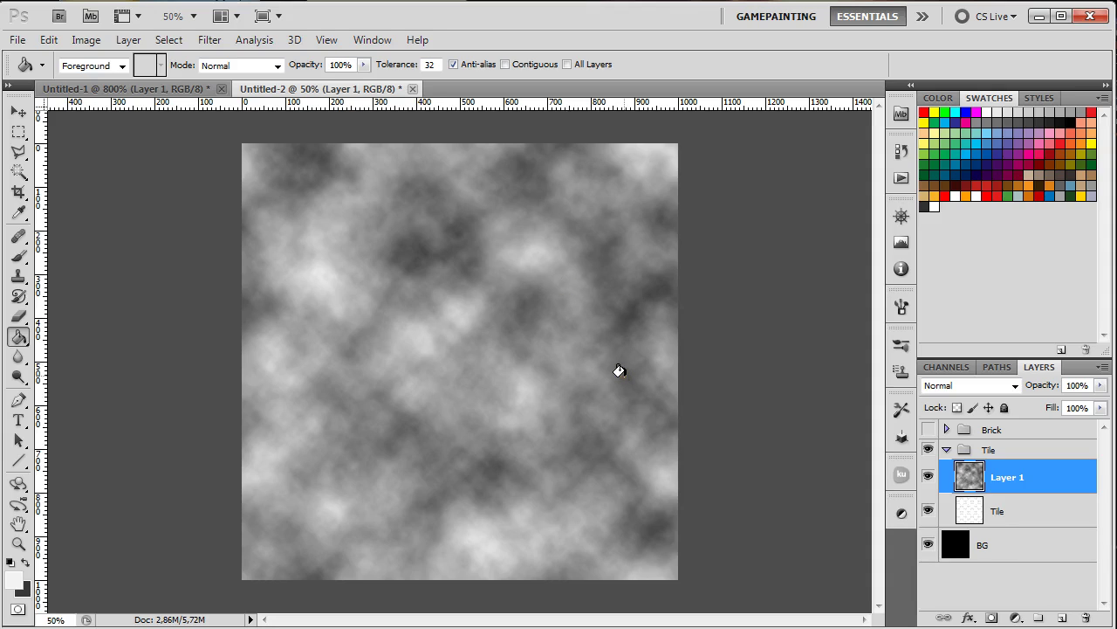
Apply Filter > Other > Offset at +500 horizontal, +500 vertical with Wrap Around
left_click(218, 44)
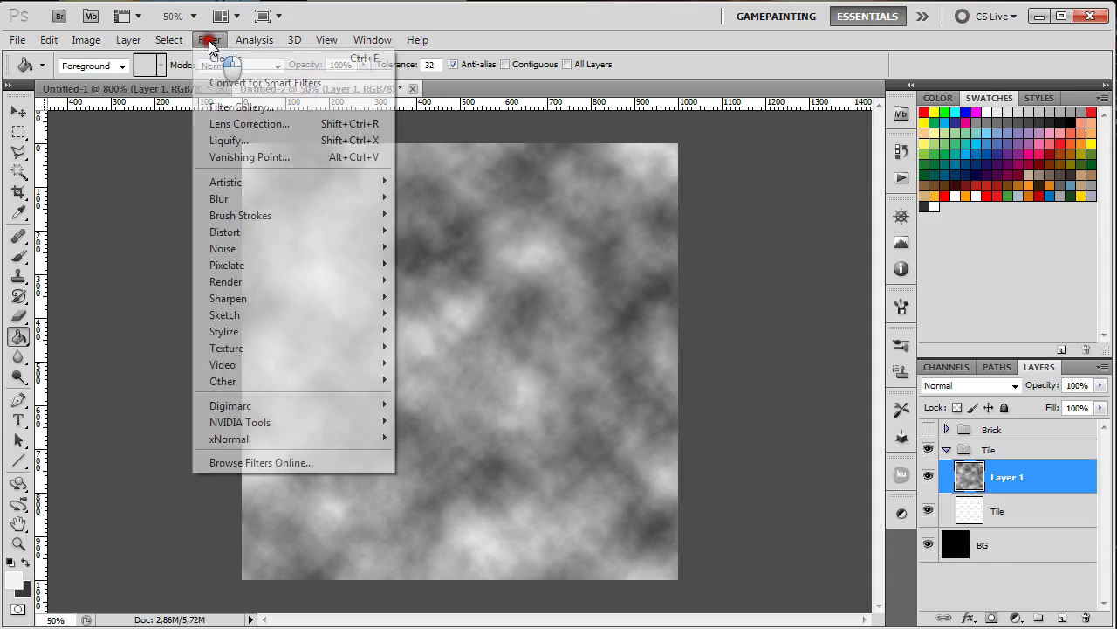
mouse_move(231, 382)
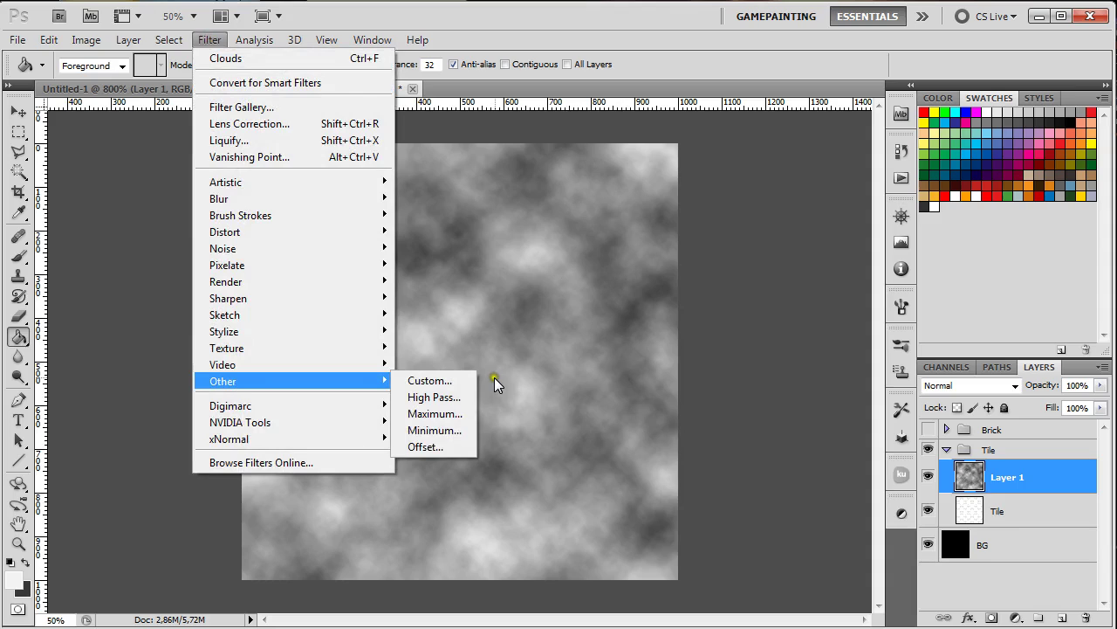
left_click(441, 446)
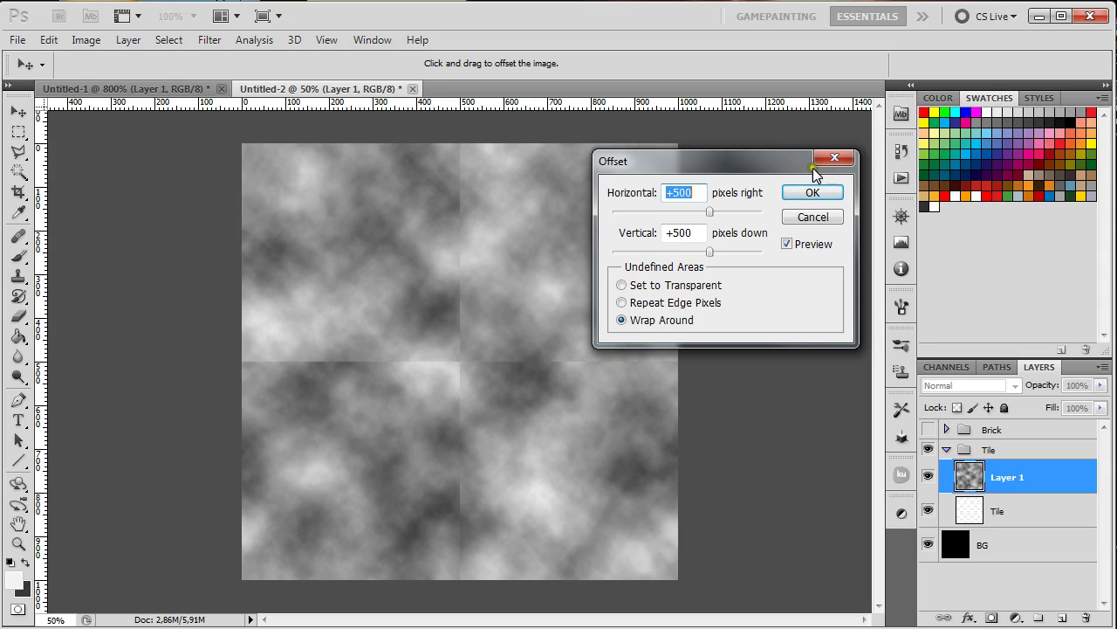
left_click(812, 192)
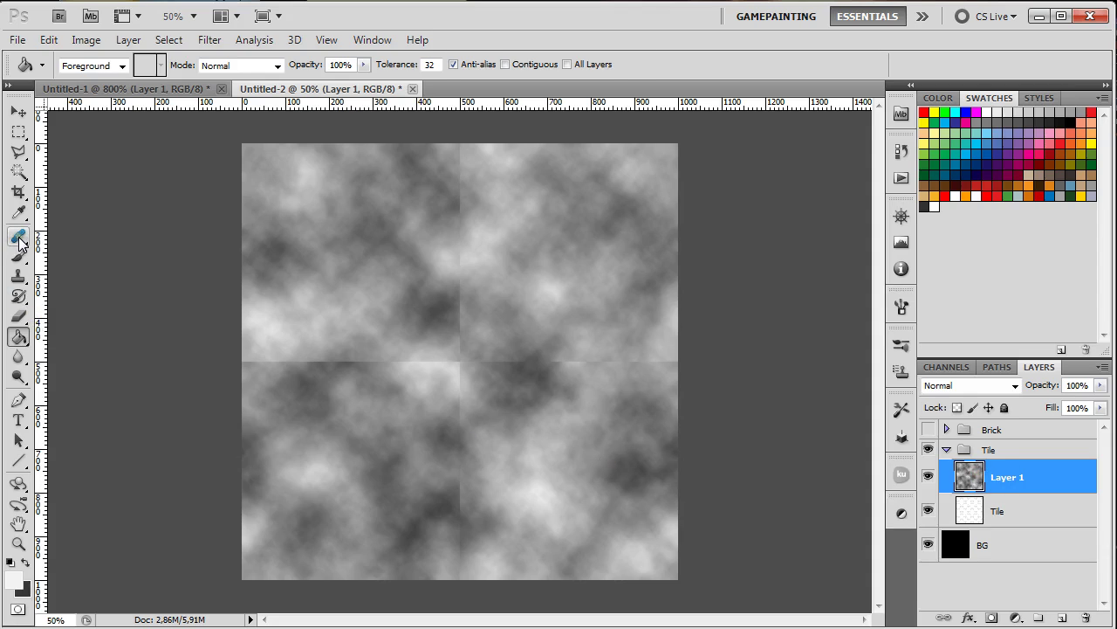
Set up the Healing Brush with a 65 px soft brush, dismissing the missing-source warning
left_click_drag(19, 242, 80, 249)
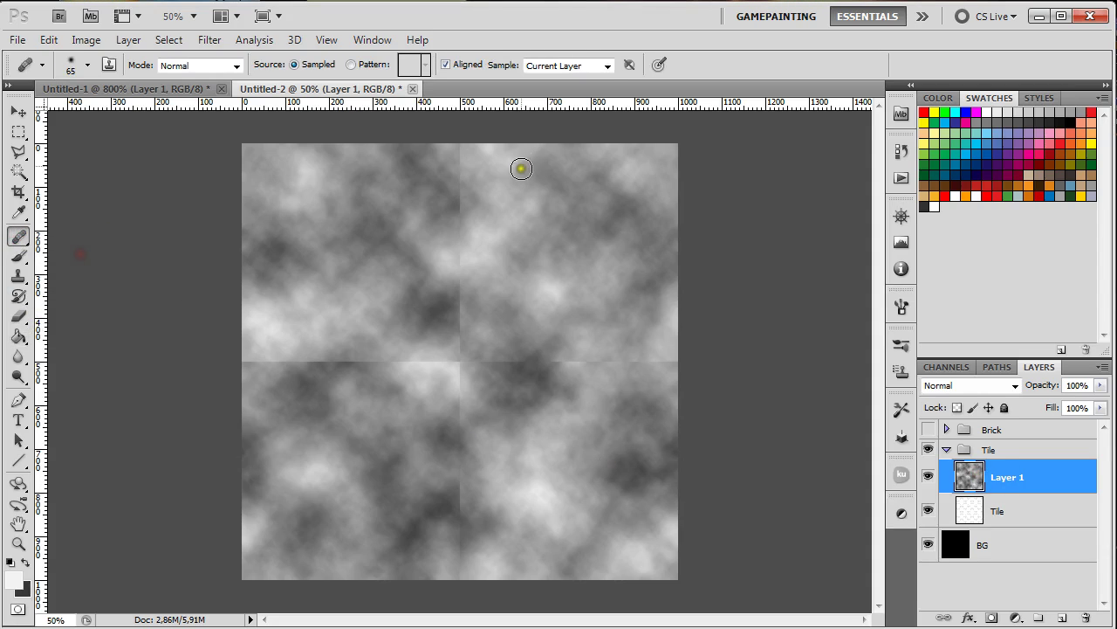
left_click(88, 66)
left_click(88, 67)
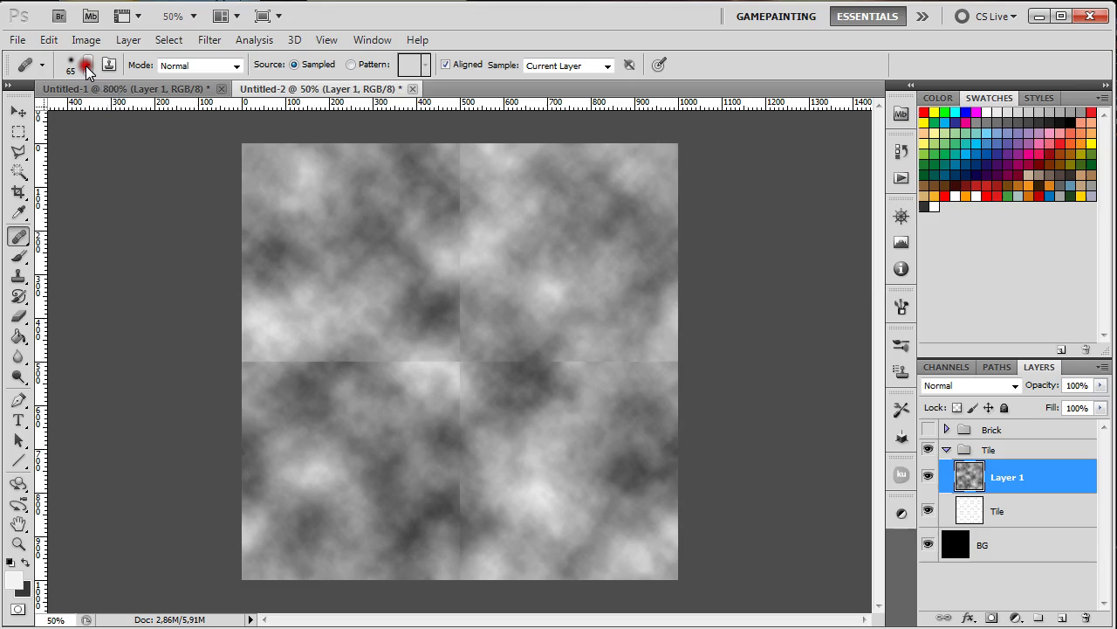
right_click(522, 308)
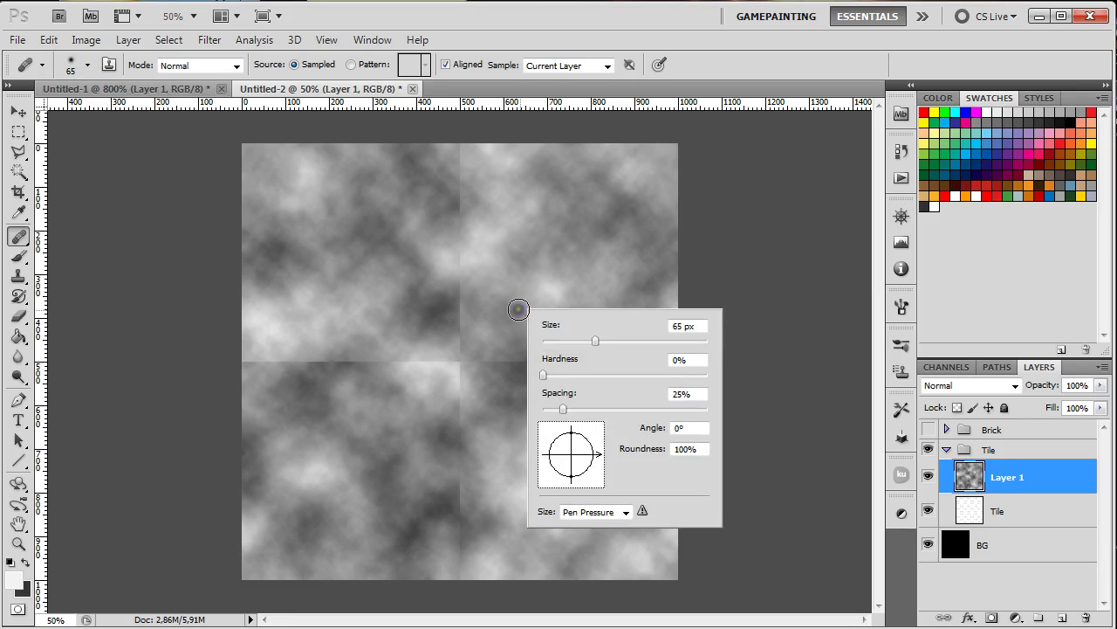
right_click(503, 280)
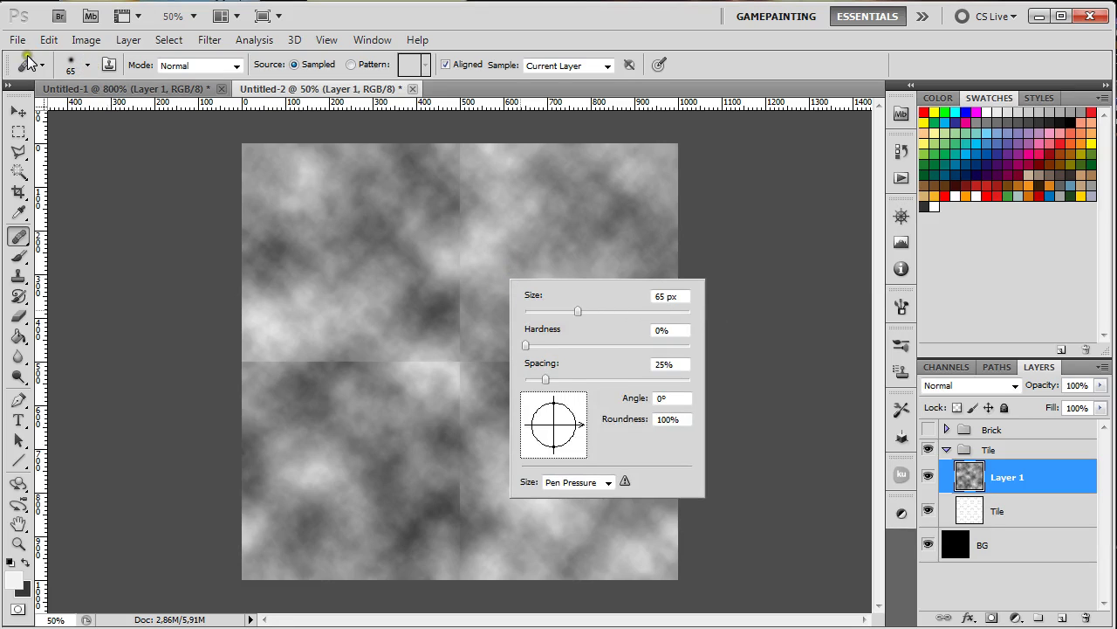
left_click(483, 174)
left_click(568, 256)
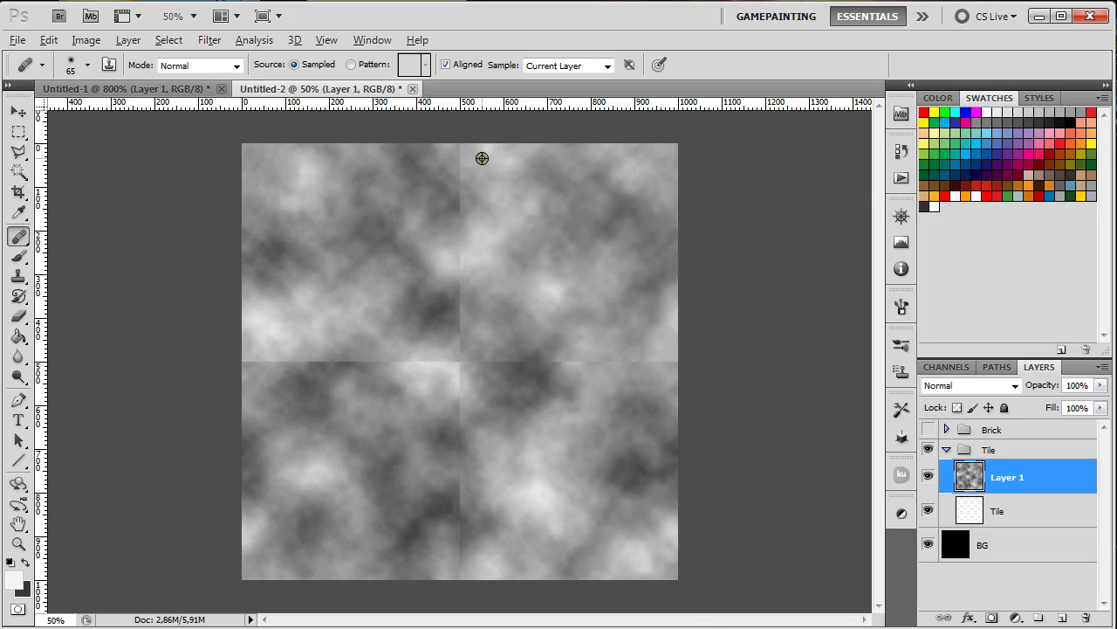
Heal the vertical seam and the horizontal seam across the canvas centre
left_click(479, 157, "alt")
left_click_drag(459, 150, 460, 594)
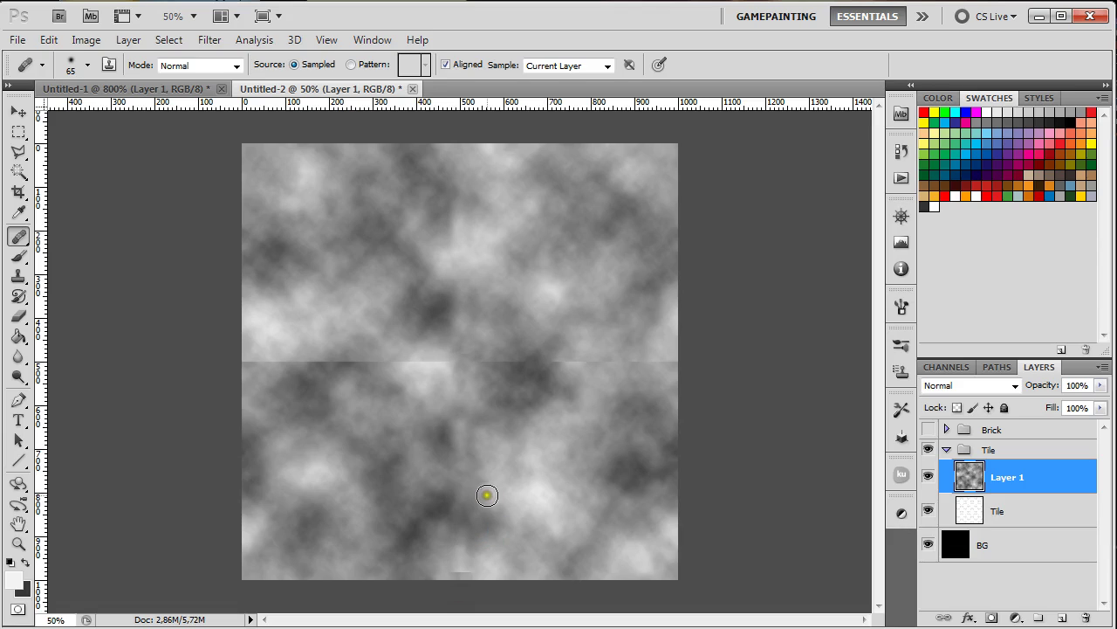
left_click(495, 537, "alt")
left_click_drag(459, 571, 458, 569)
left_click(661, 374, "alt")
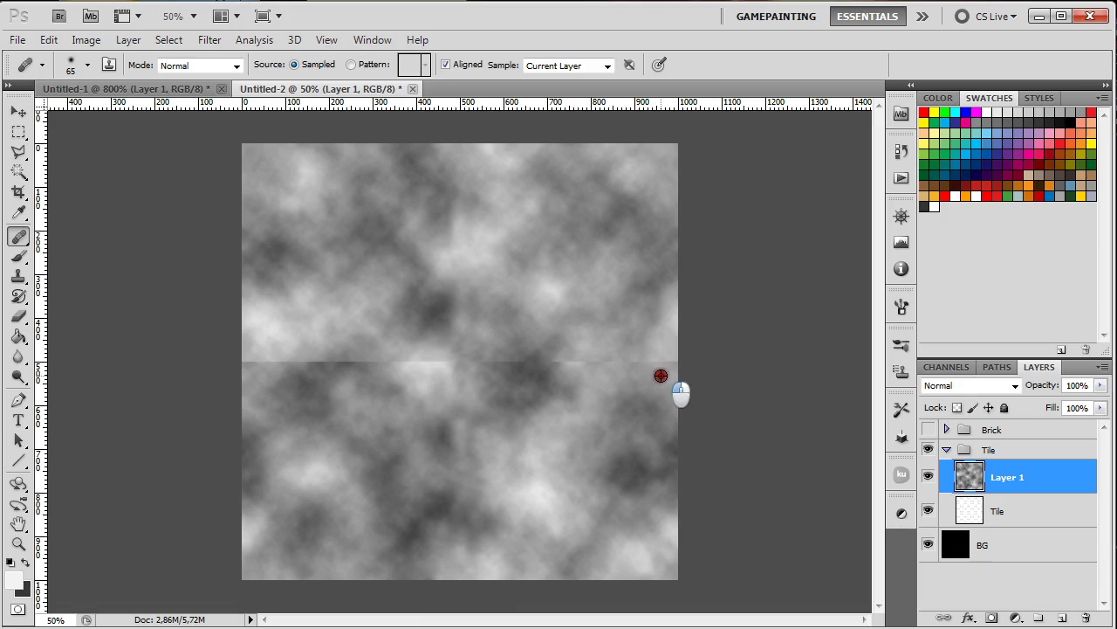
mouse_move(671, 364)
left_mouse_down()
mouse_move(530, 376)
mouse_move(225, 363)
mouse_move(275, 379)
mouse_move(245, 357)
left_mouse_up()
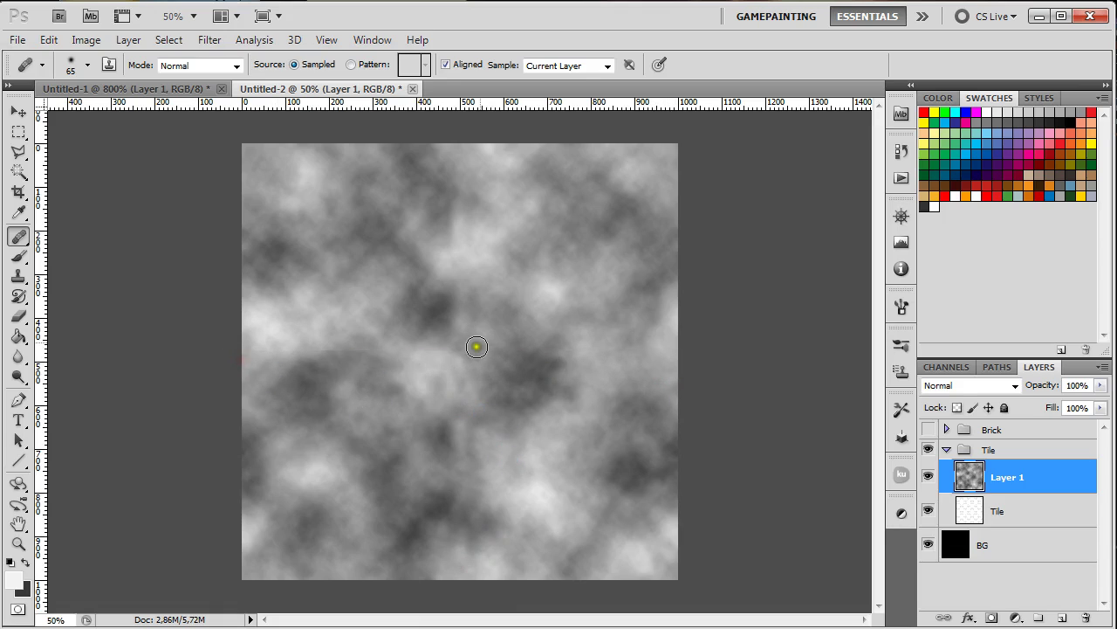
Smooth the leftover seam traces in the upper and lower clouds
left_click(500, 302, "alt")
left_click(466, 299)
left_click_drag(463, 257, 459, 221)
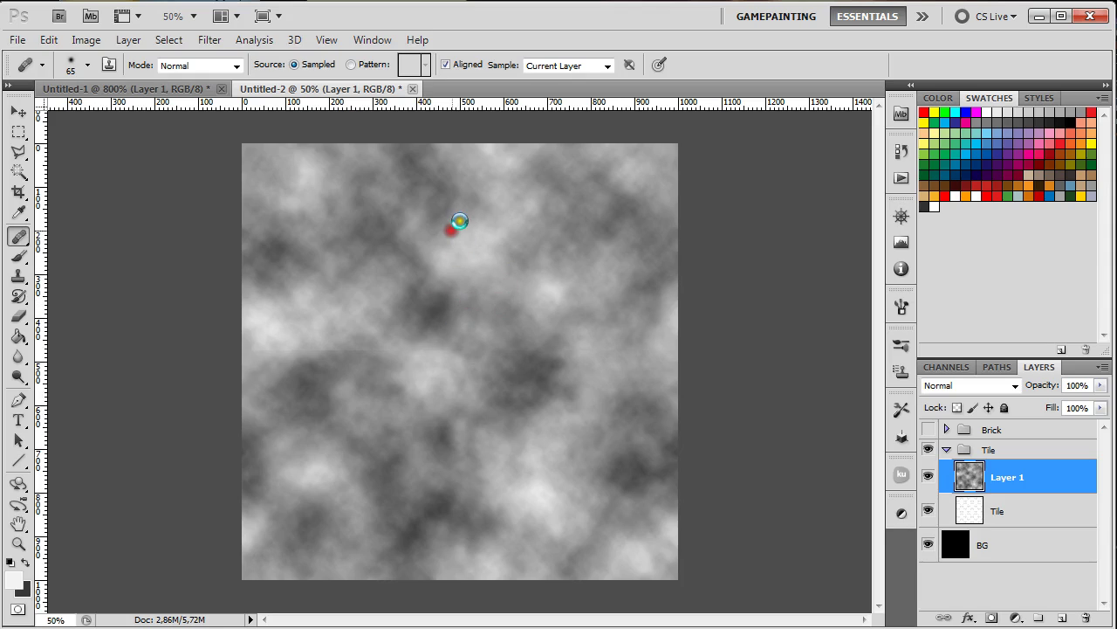
mouse_move(476, 444)
left_mouse_down()
mouse_move(456, 411)
mouse_move(449, 446)
left_mouse_up()
mouse_move(505, 537)
left_mouse_down()
mouse_move(463, 543)
mouse_move(433, 516)
mouse_move(449, 491)
mouse_move(450, 430)
mouse_move(464, 425)
mouse_move(451, 447)
mouse_move(454, 411)
mouse_move(448, 452)
left_mouse_up()
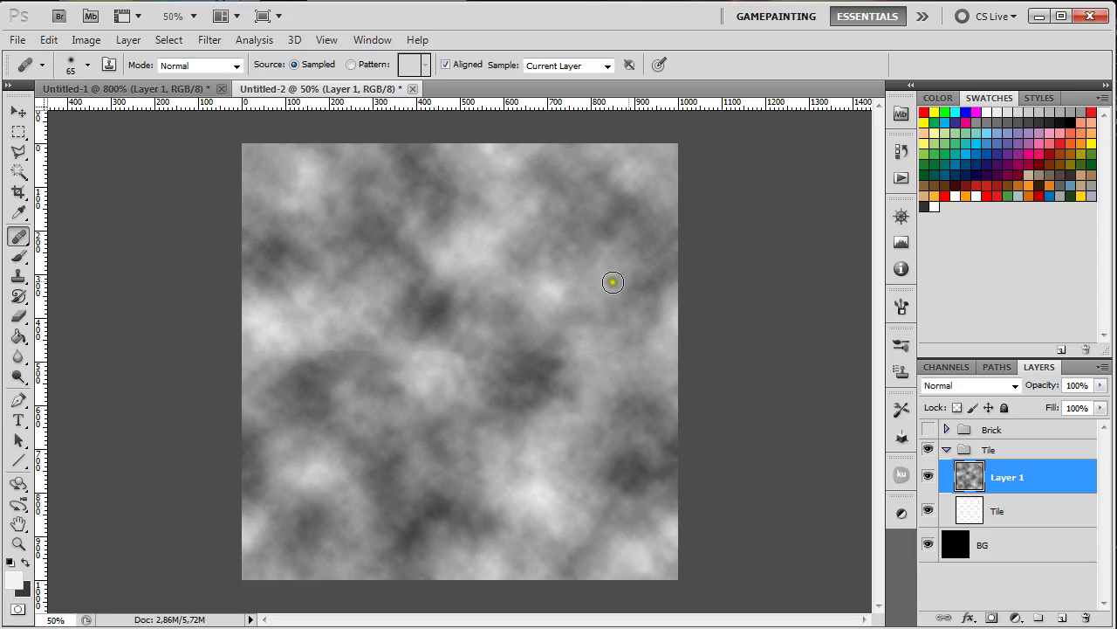
left_click(209, 39)
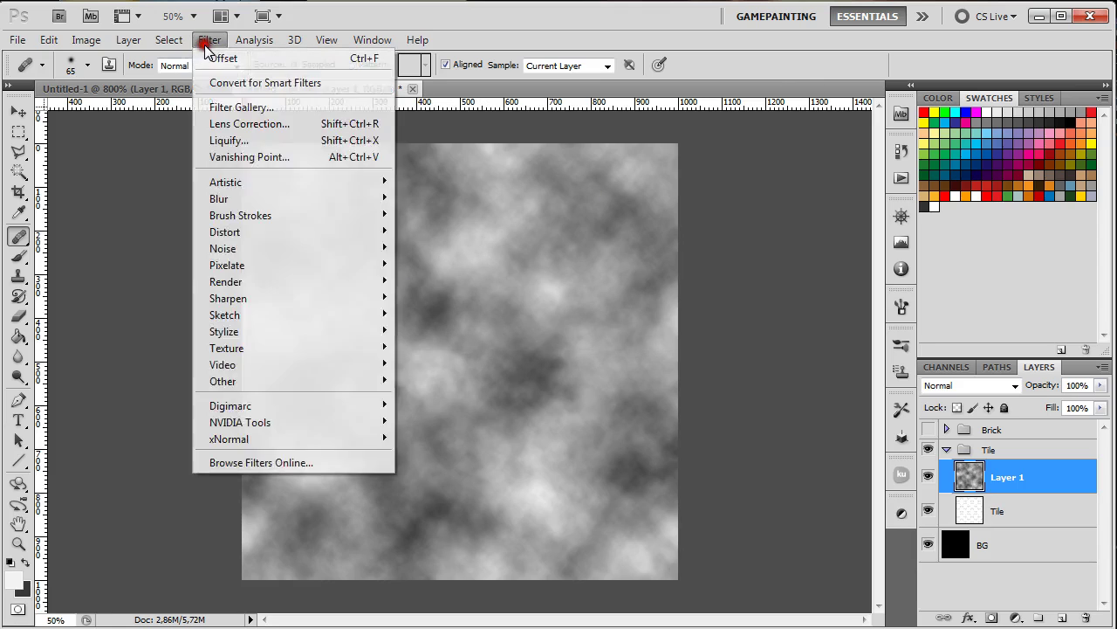
mouse_move(284, 384)
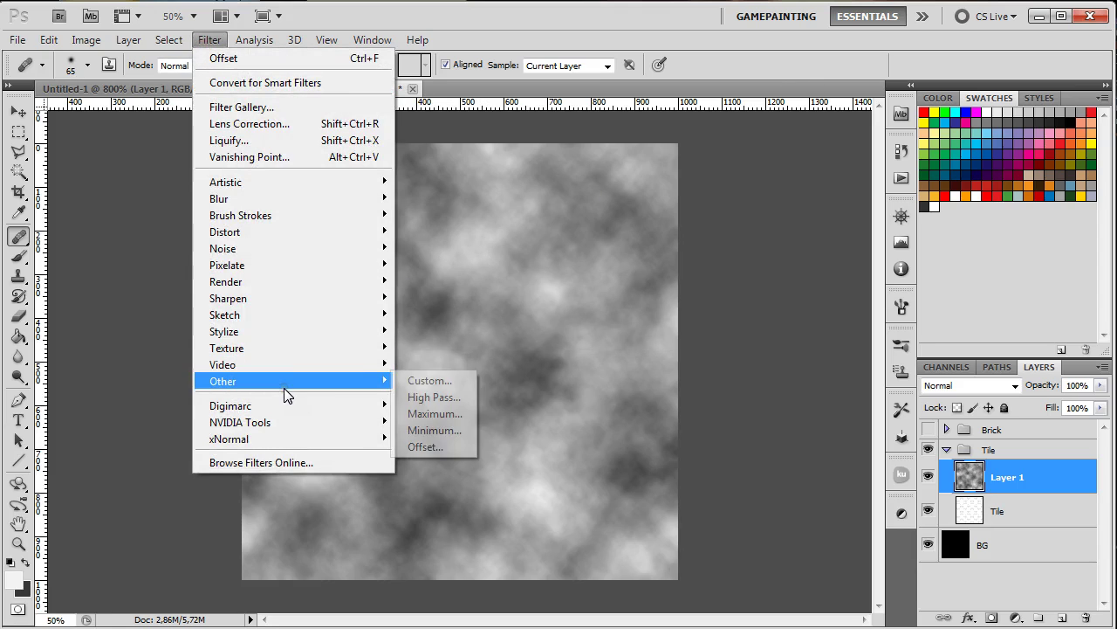
left_click(442, 446)
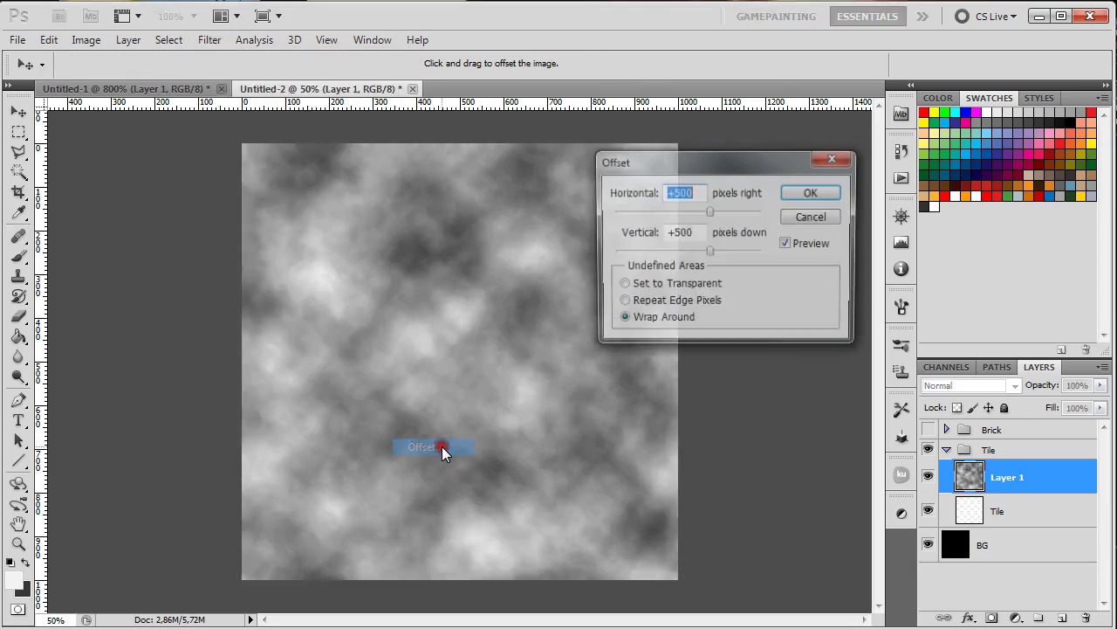
left_click(813, 192)
key("j")
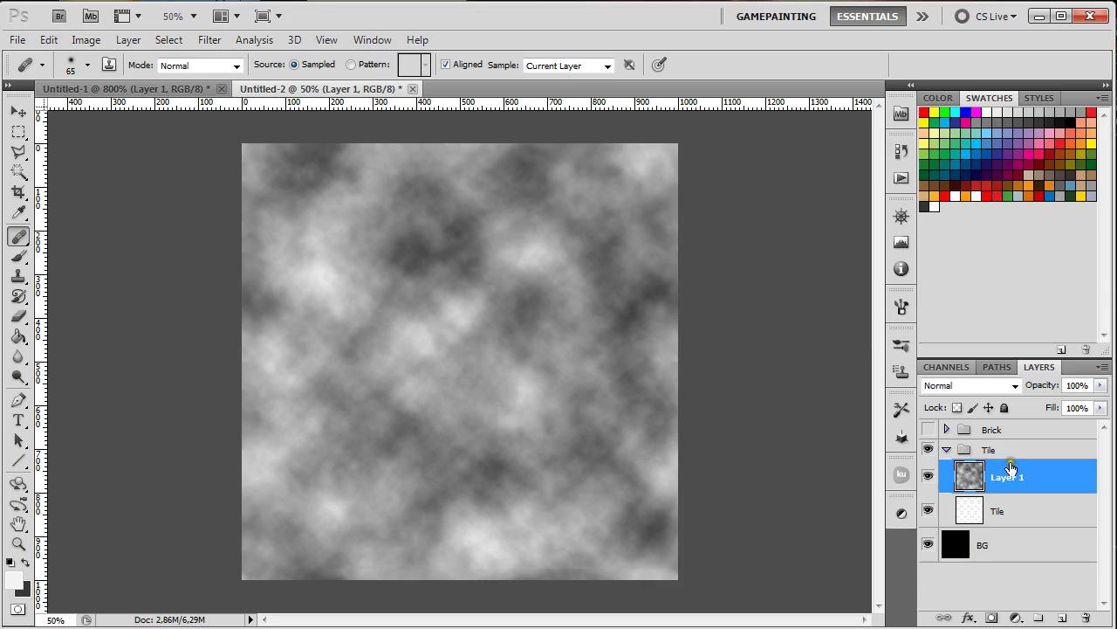
left_click(212, 40)
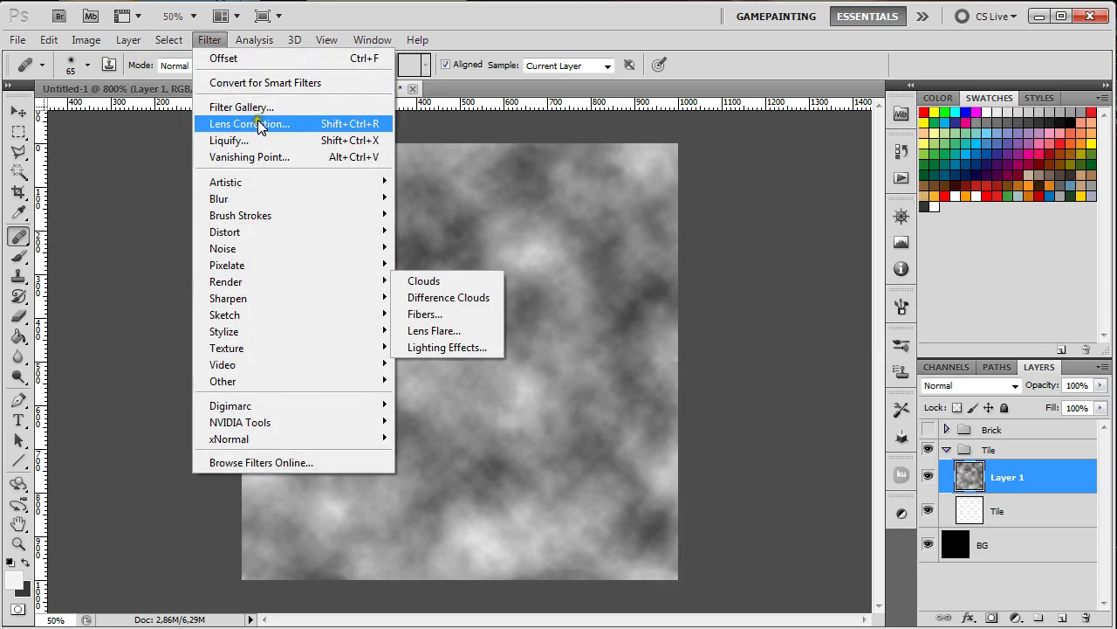
left_click(208, 39)
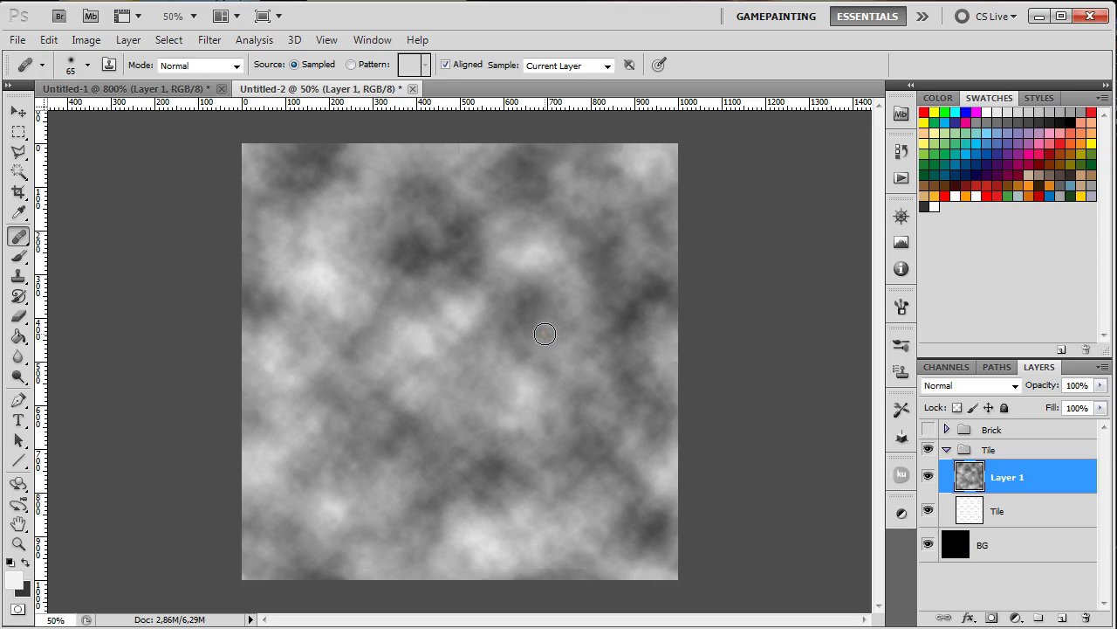
left_click(209, 41)
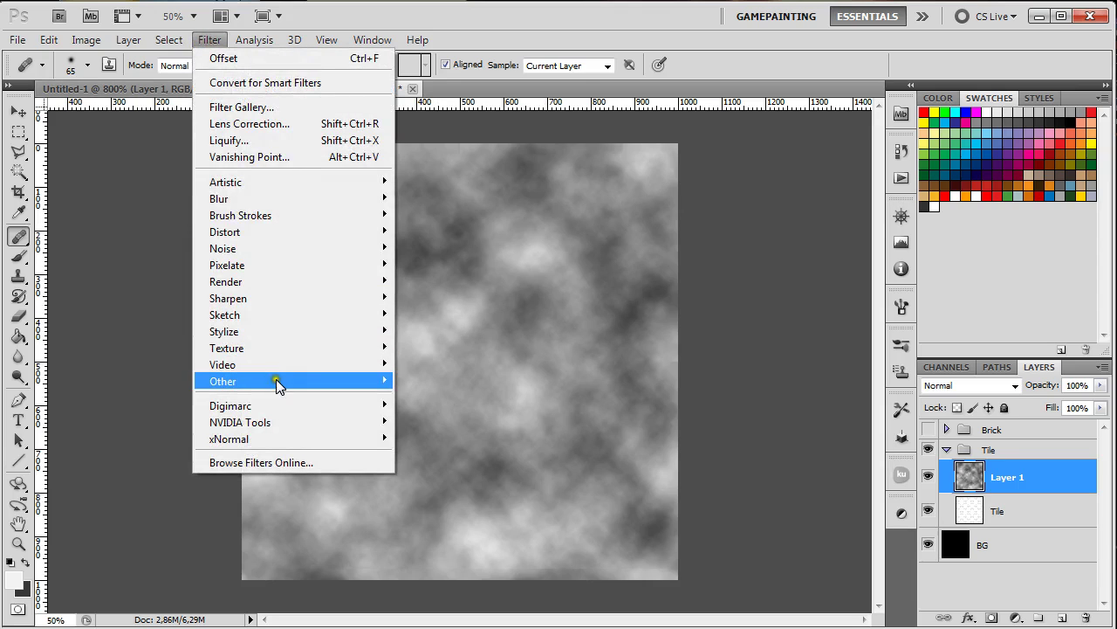
mouse_move(276, 383)
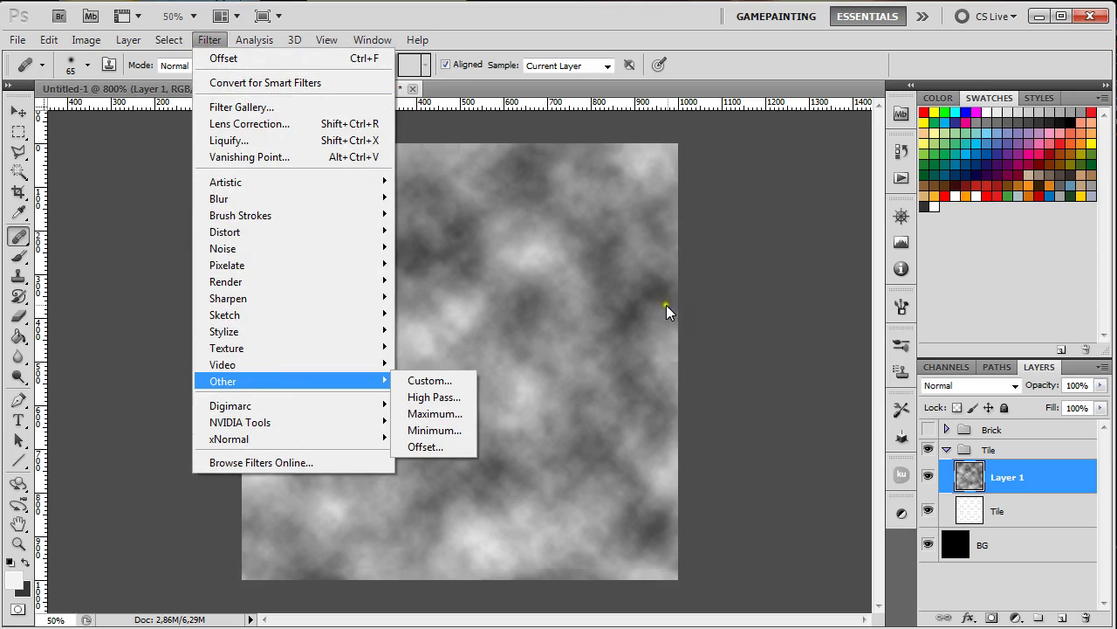
left_click(728, 217)
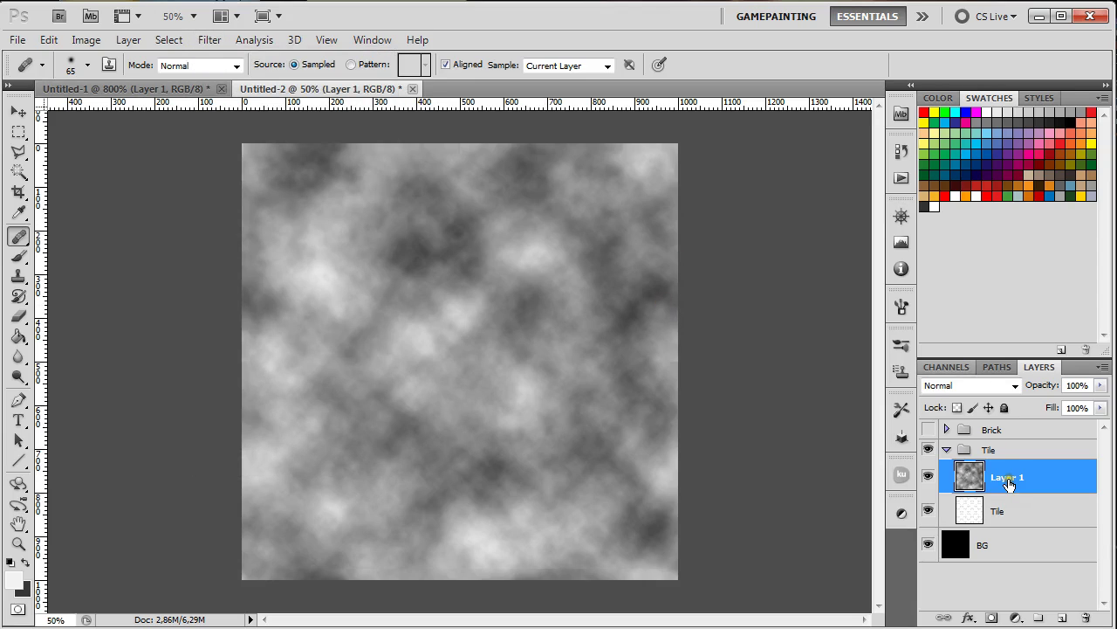
Set the cloud layer to Multiply at 58% opacity and check the result zoomed in
left_click(1015, 385)
left_click(978, 458)
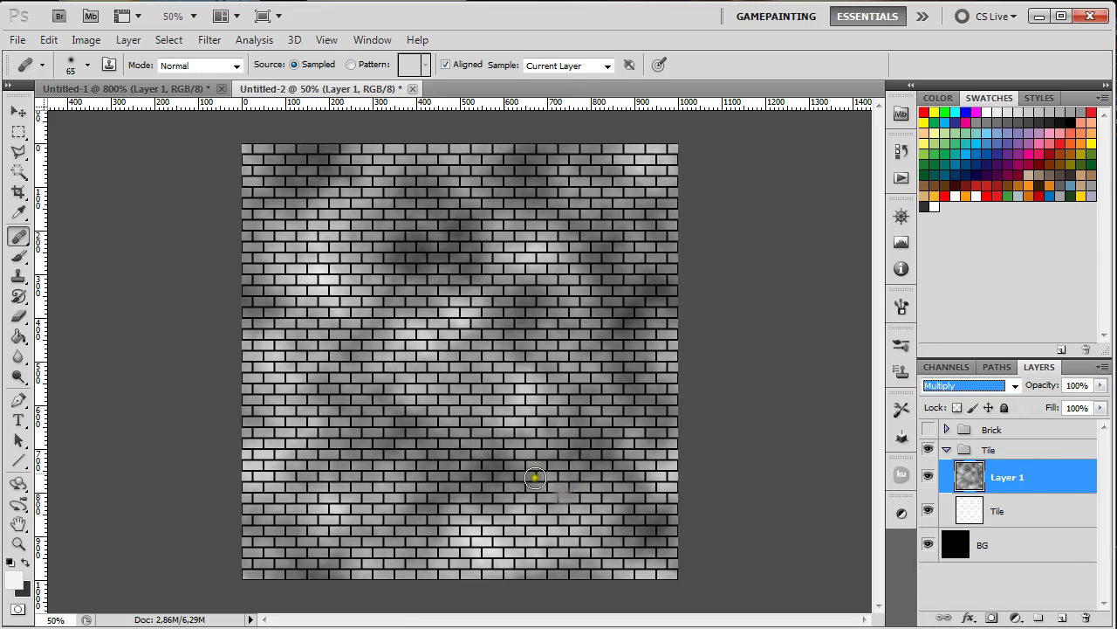
left_click(18, 113)
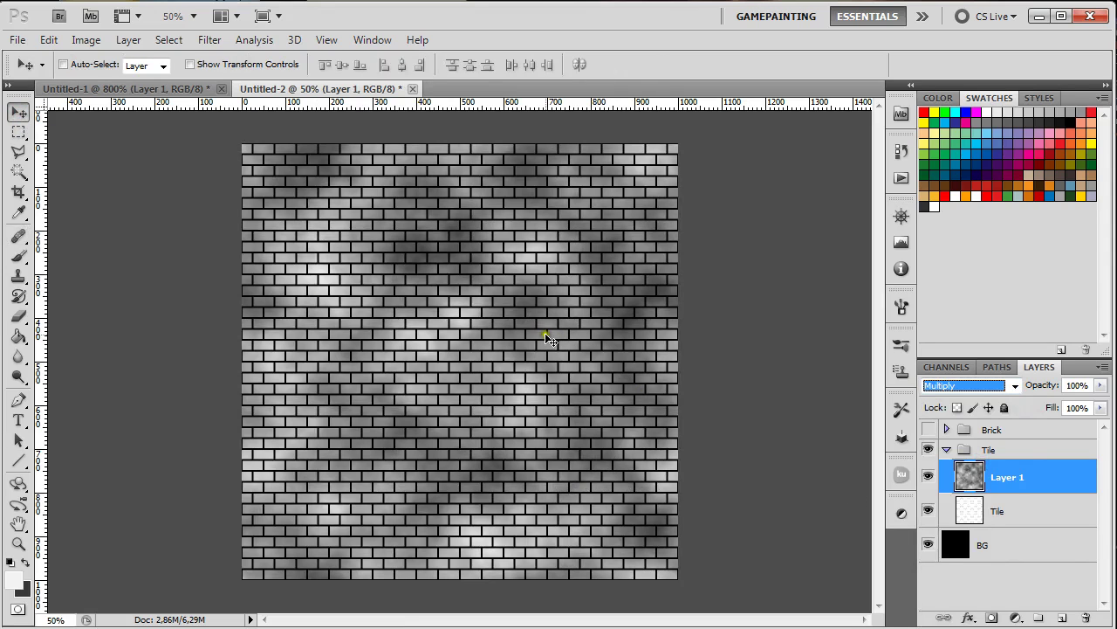
left_click_drag(1101, 385, 1063, 402)
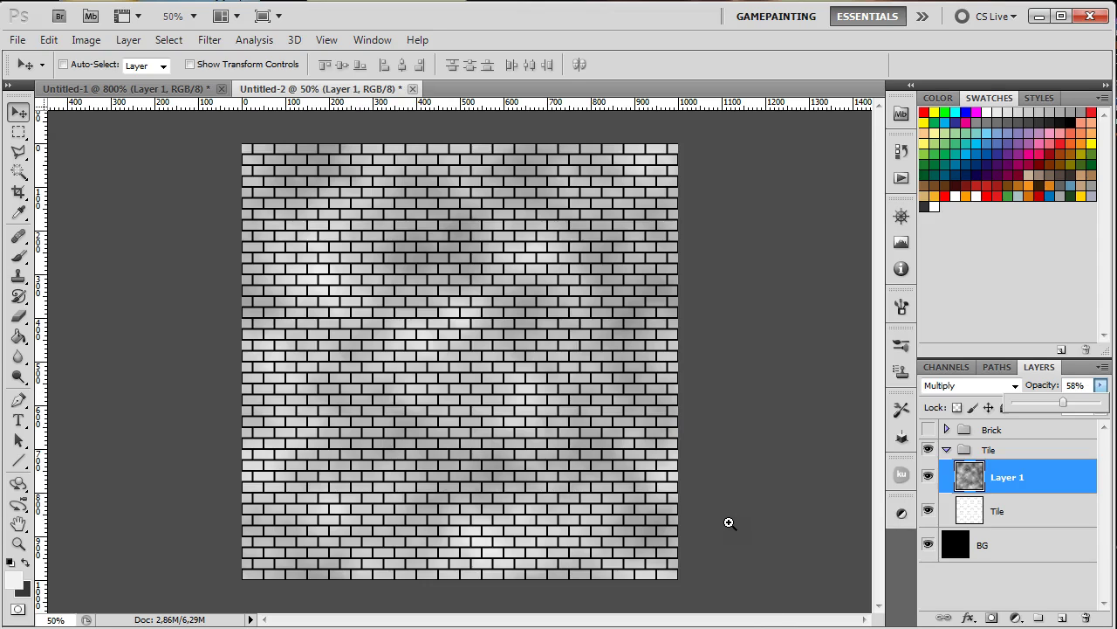
left_click(599, 435)
left_click(563, 392, "alt")
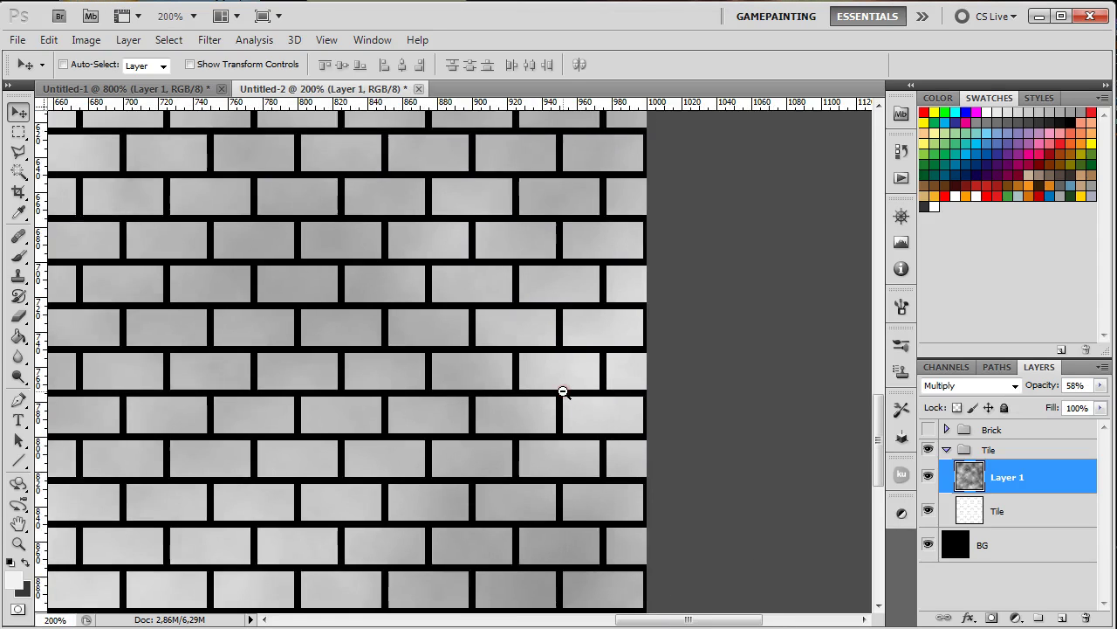
left_click(563, 392, "alt")
left_click(564, 392, "alt")
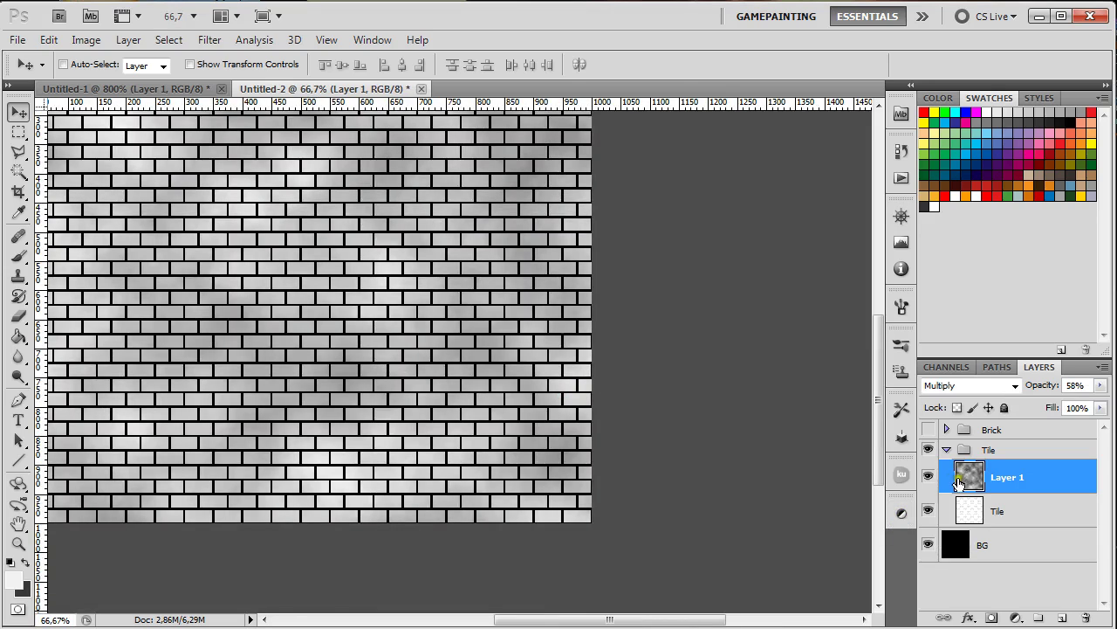
Rename the cloud layer to Dirt
double_click(1004, 477)
type("Dirt")
key("Return")
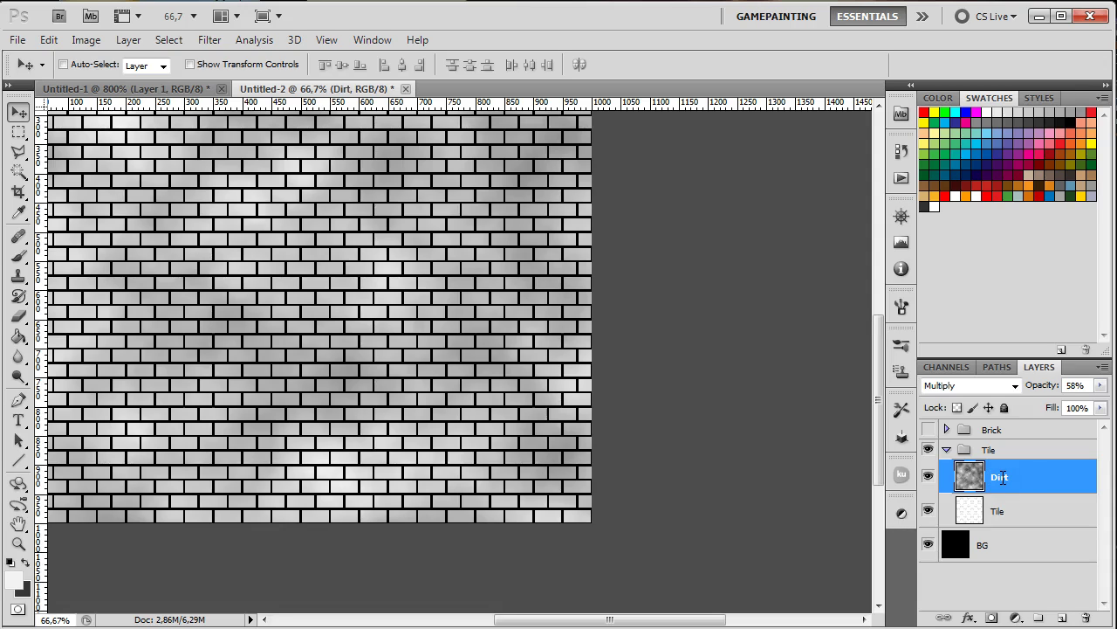
Add a clipped Hue/Saturation adjustment with Colorize, Hue 190 and Saturation 15
left_click(902, 513)
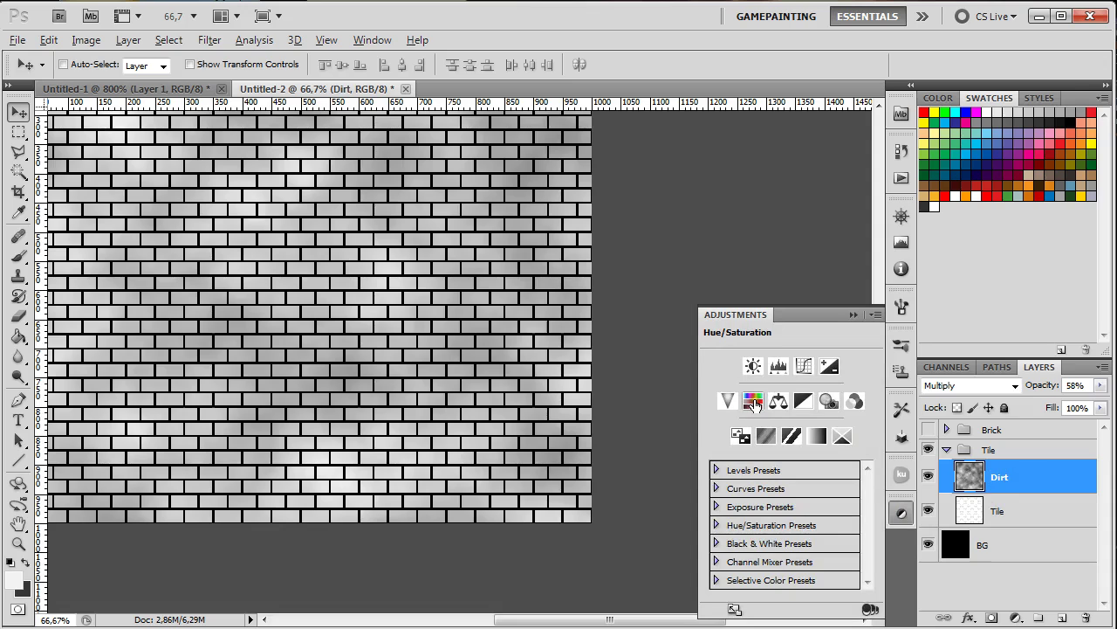
left_click(753, 404, "alt")
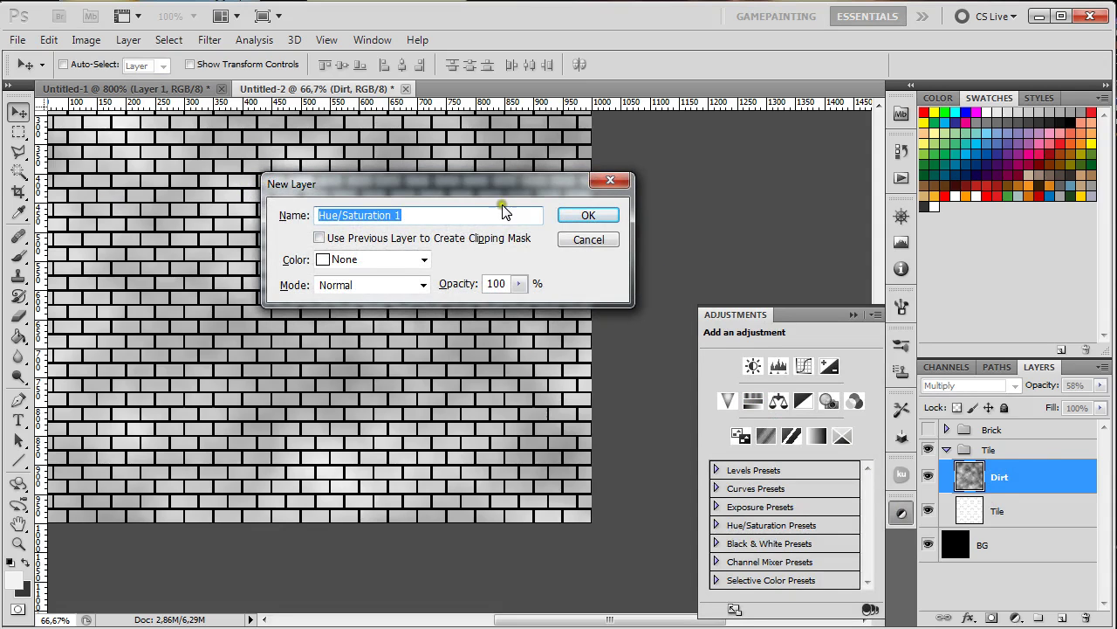
left_click(321, 239)
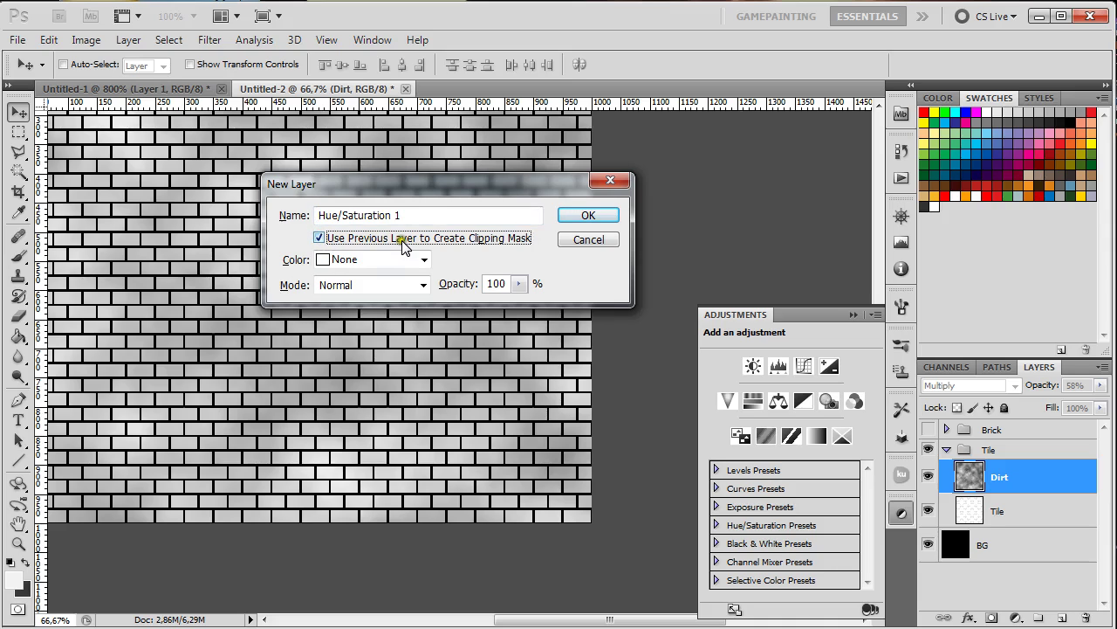
left_click(580, 217)
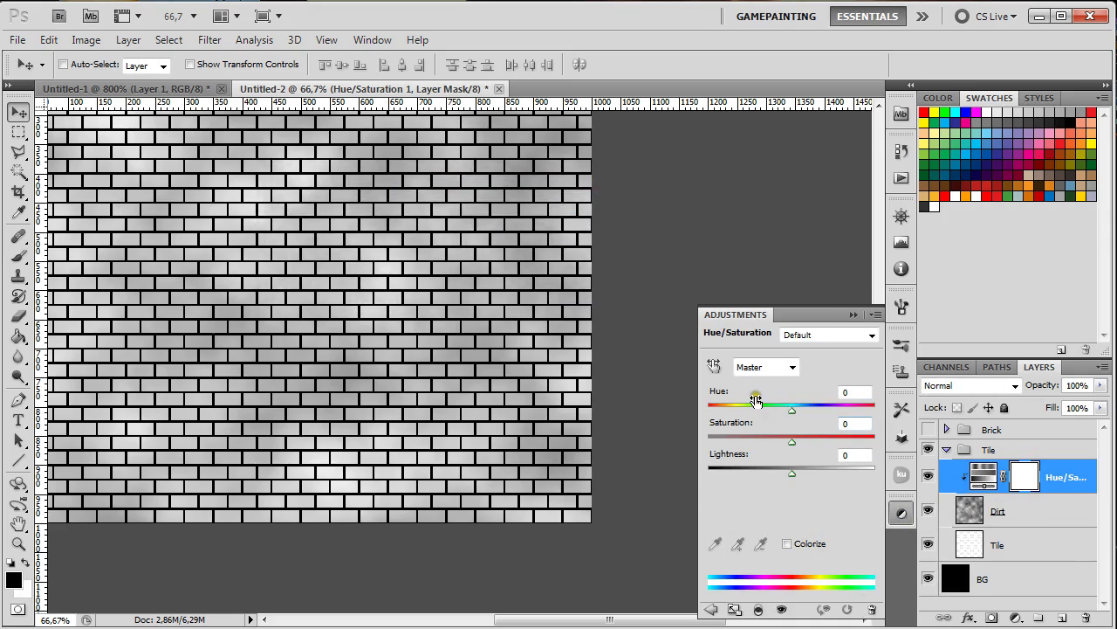
left_click(799, 539)
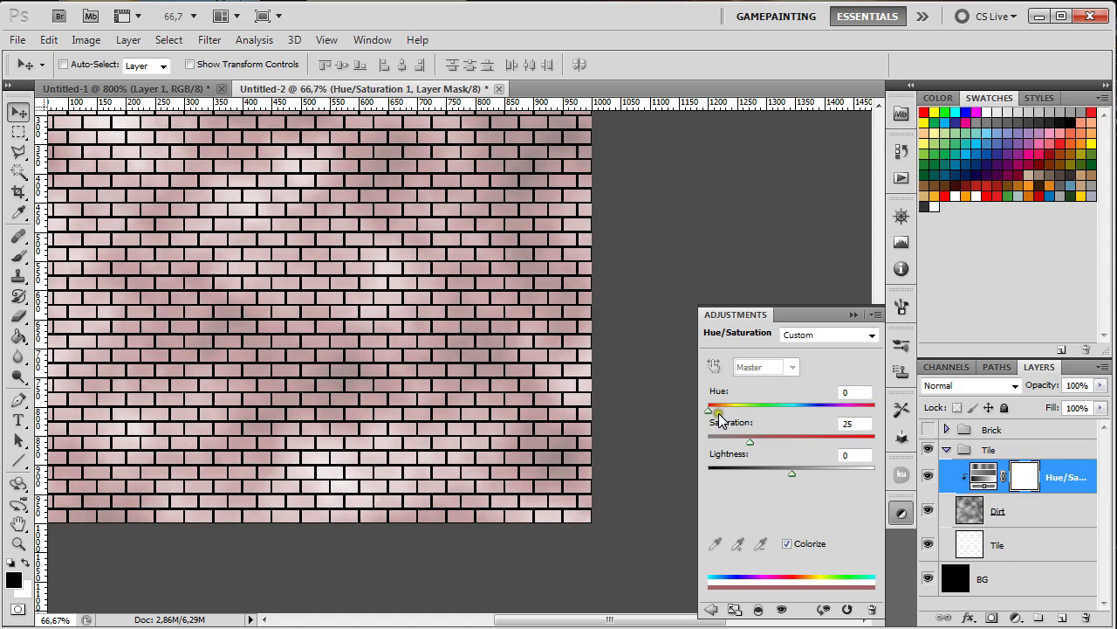
left_click_drag(711, 412, 797, 409)
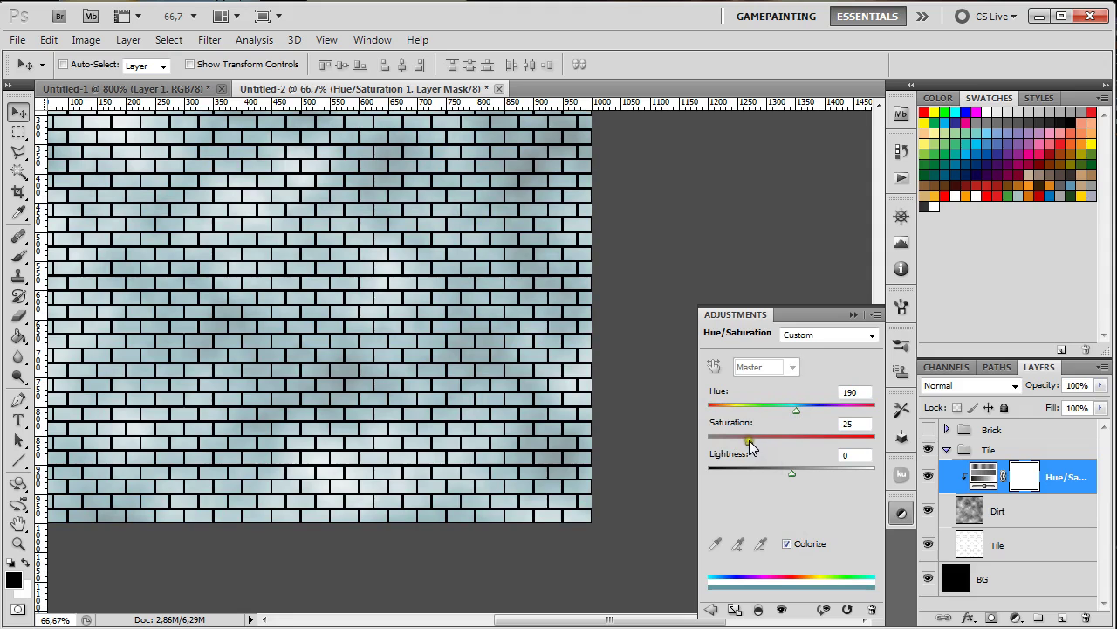
left_click_drag(749, 440, 733, 445)
left_click(853, 314)
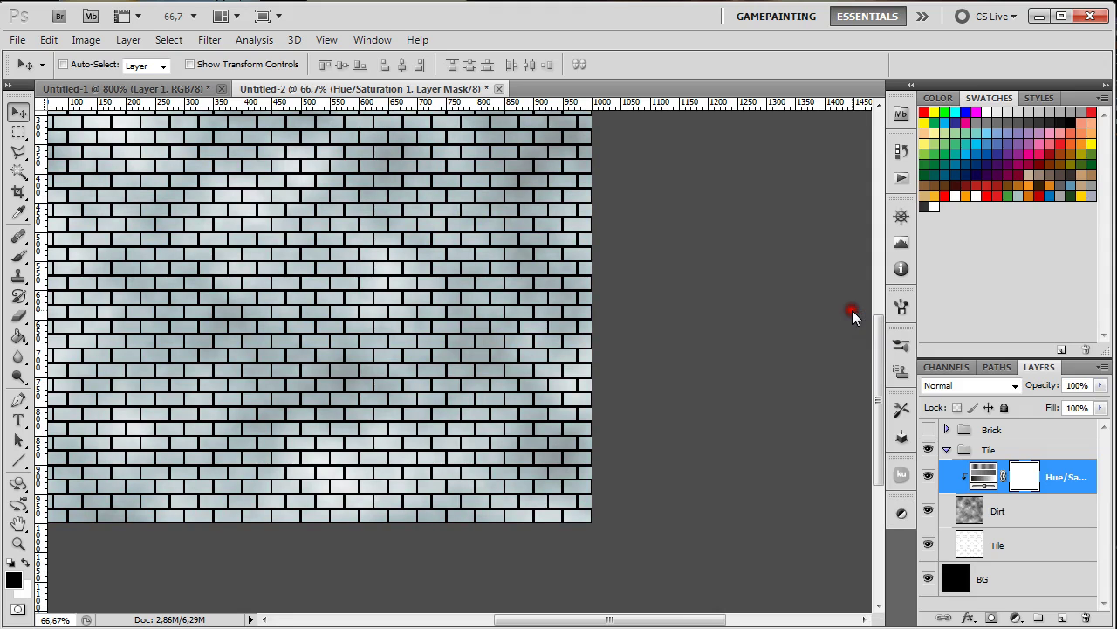
Zoom to 200% on the bricks, add a new top layer, and swap foreground and background colours
double_click(18, 523)
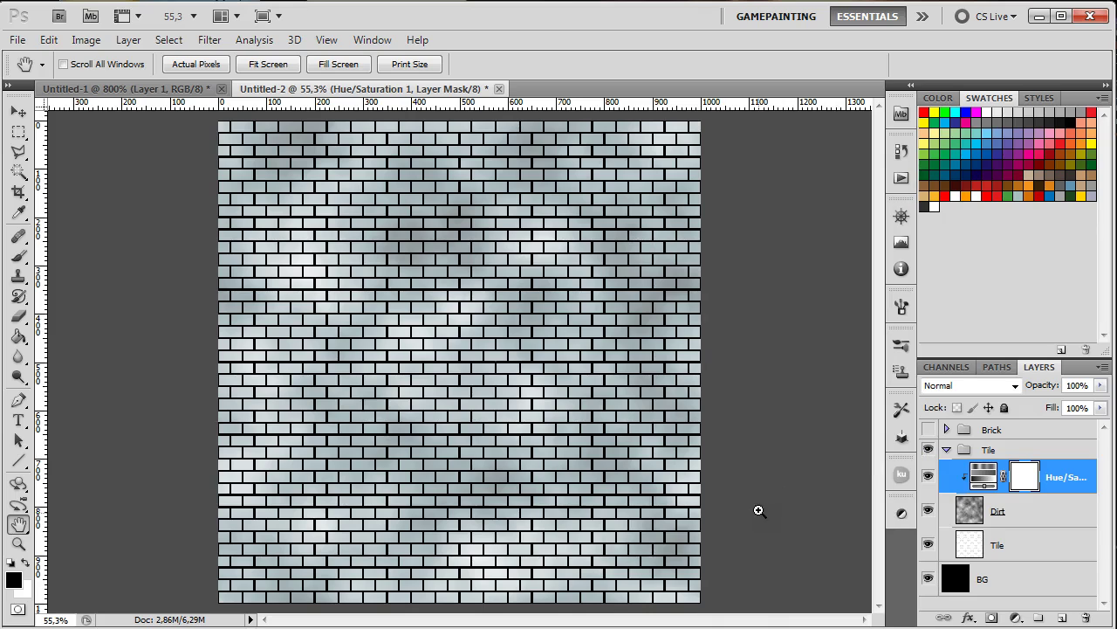
left_click(619, 399)
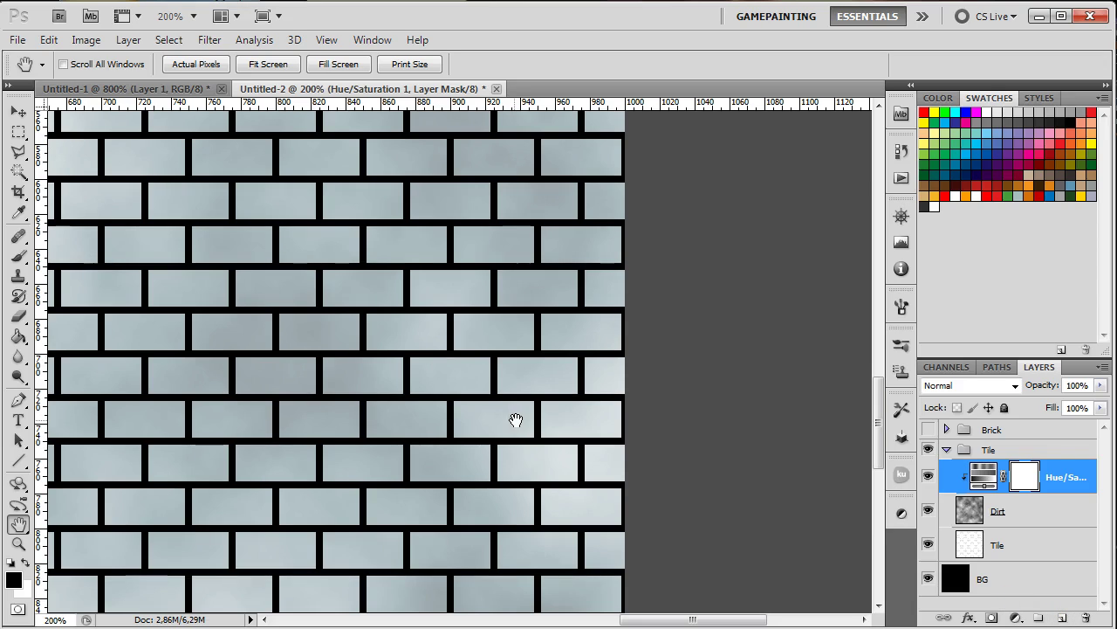
left_click(1064, 620)
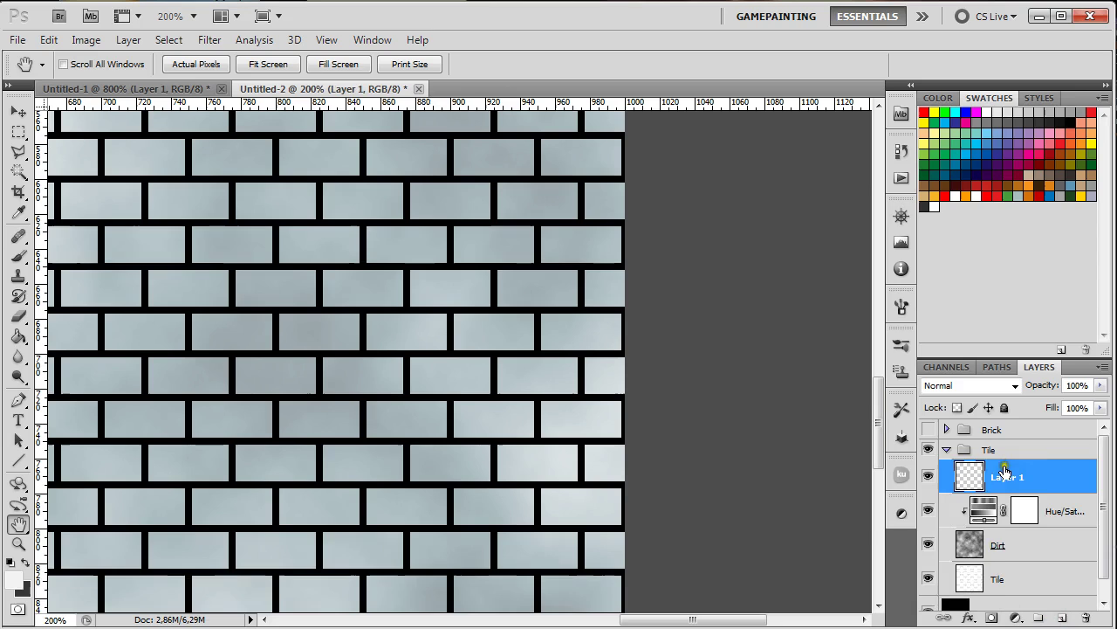
key("x")
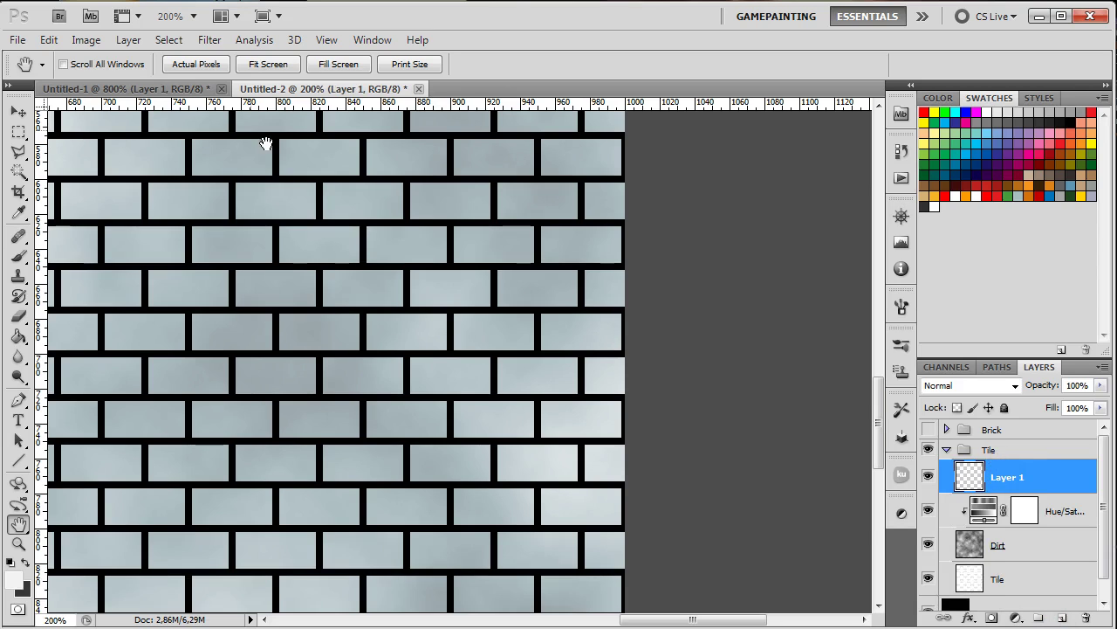
Fill the new empty layer with light grey using the Paint Bucket
left_click(210, 40)
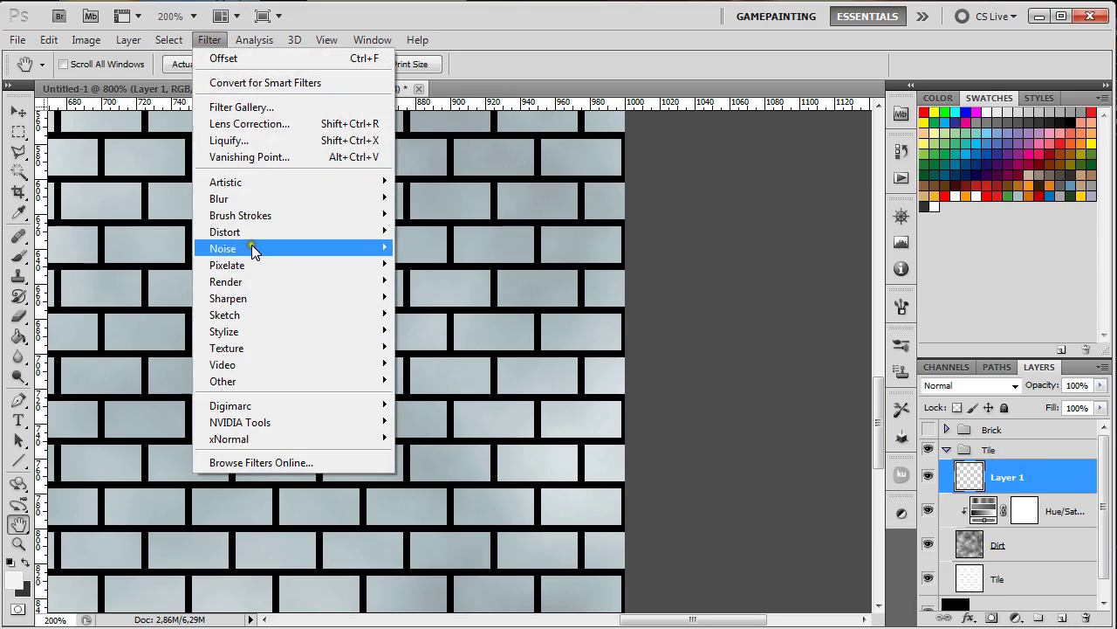
mouse_move(252, 251)
left_click(430, 248)
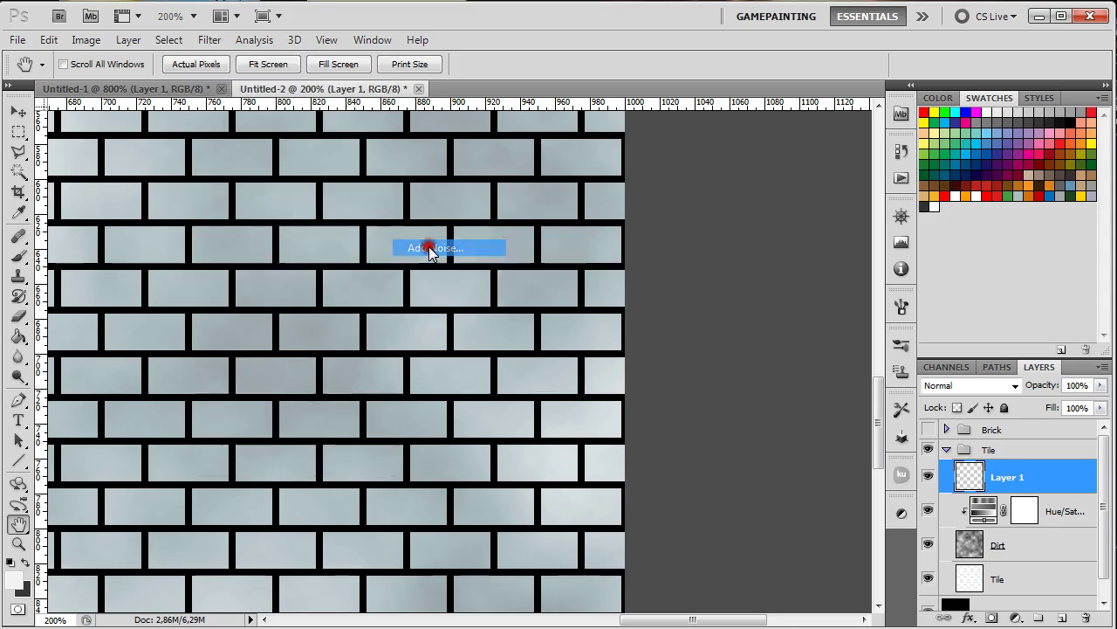
left_click(540, 257)
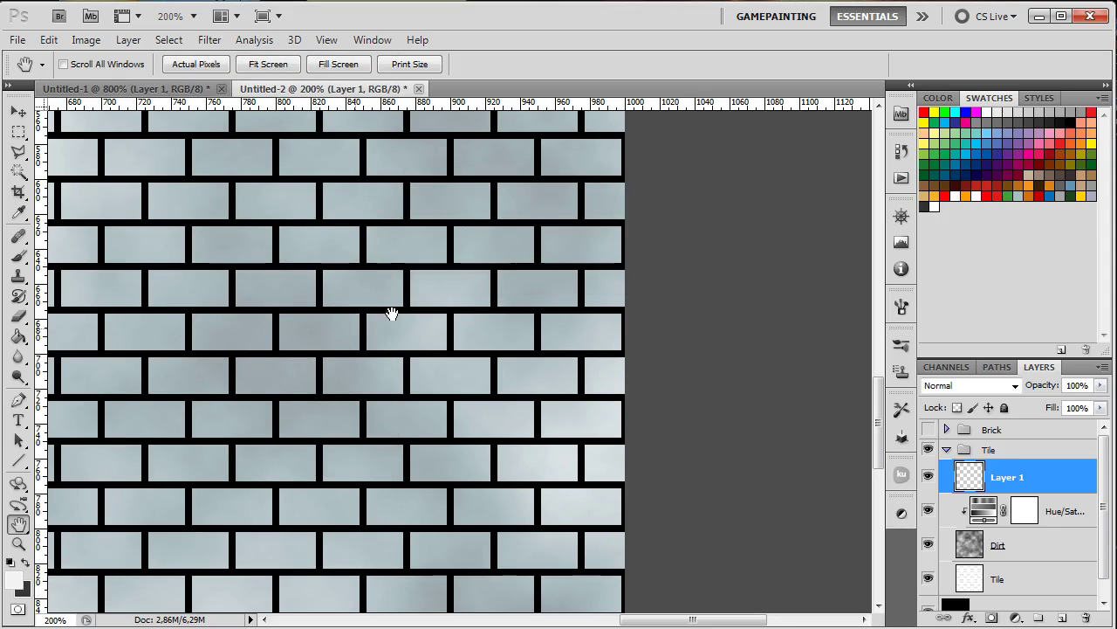
key("g")
left_click(271, 356)
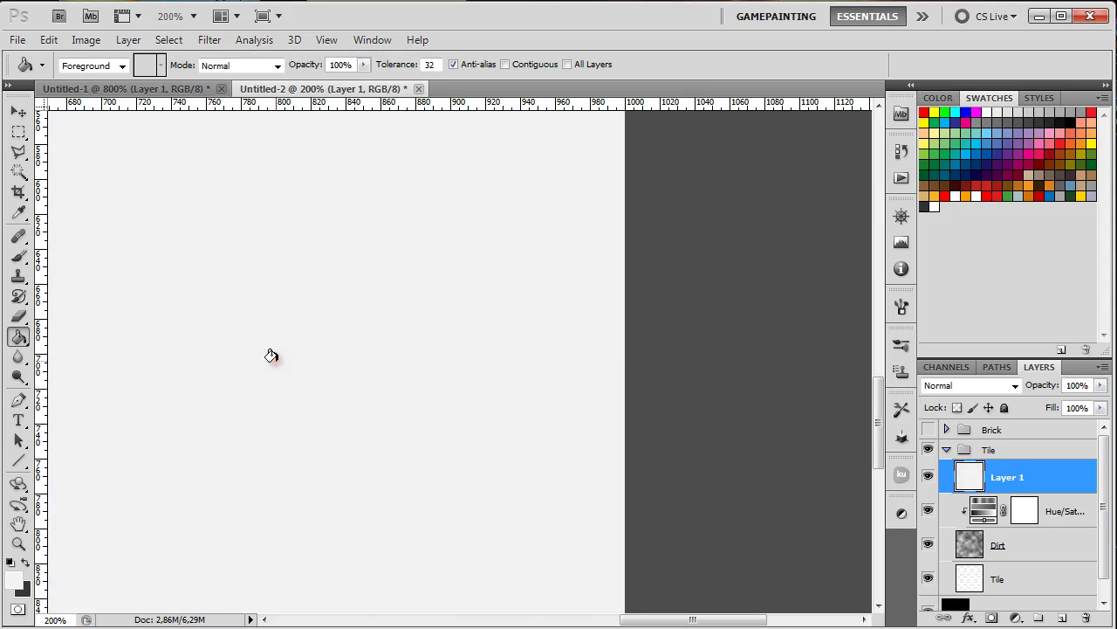
Add monochromatic Gaussian noise at 42.44% to the filled layer
left_click(211, 40)
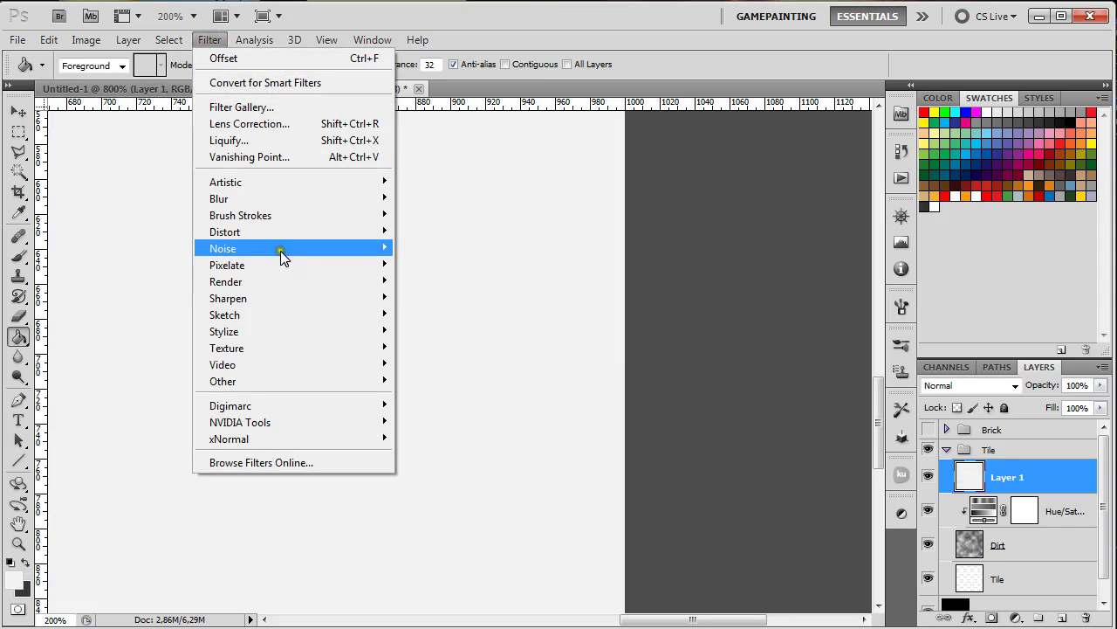
mouse_move(279, 249)
left_click(417, 249)
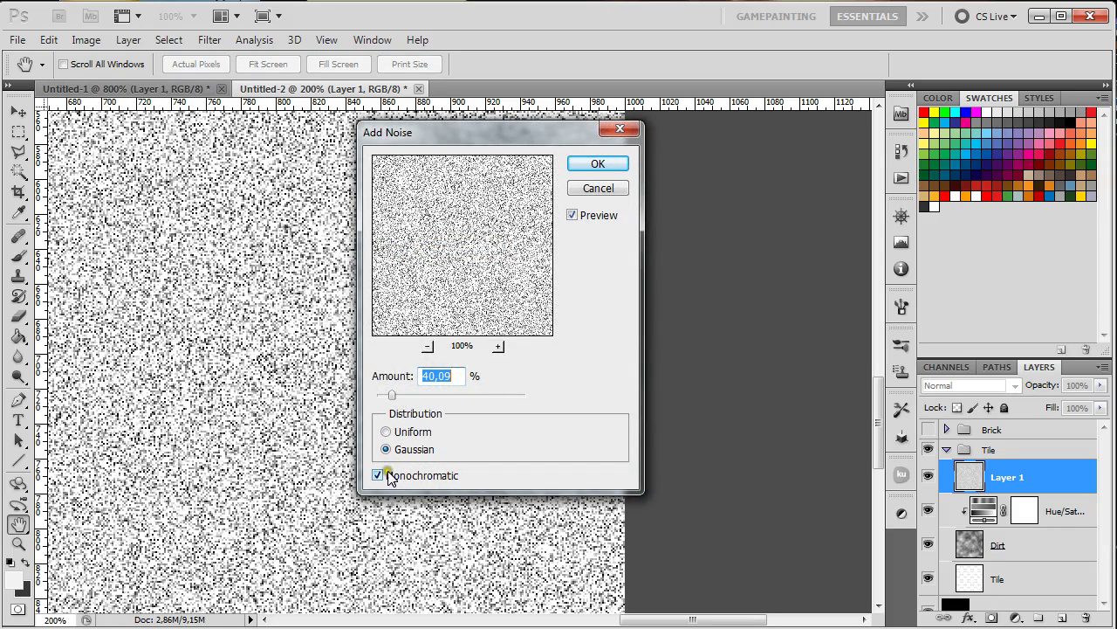
left_click_drag(397, 393, 388, 394)
left_click(595, 164)
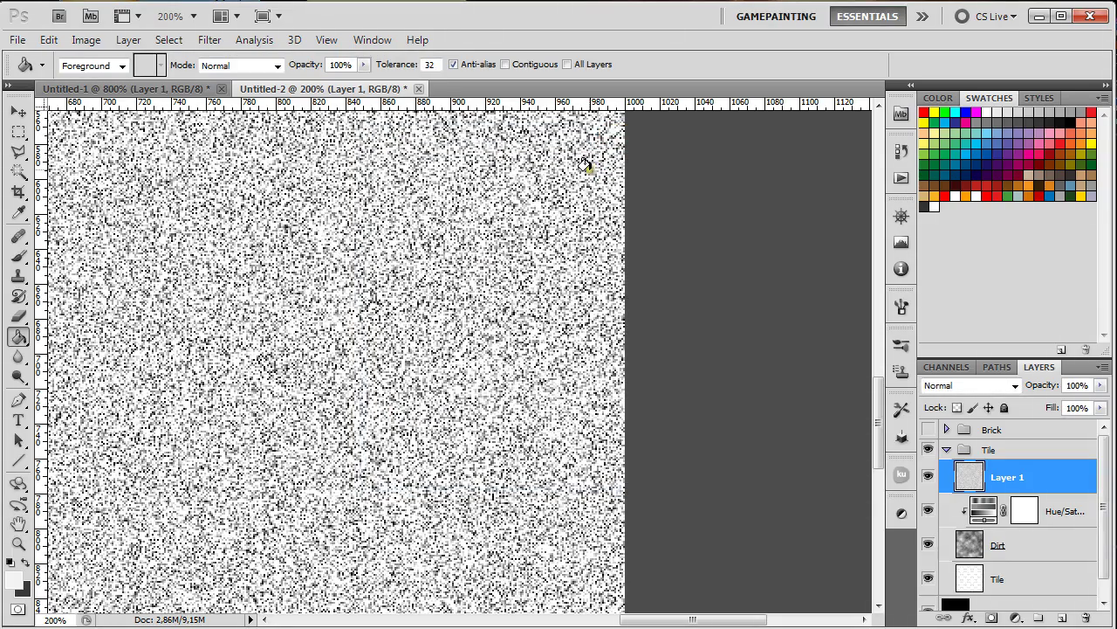
Set the noise layer to Multiply and lower its opacity to about 68%
left_click(1012, 385)
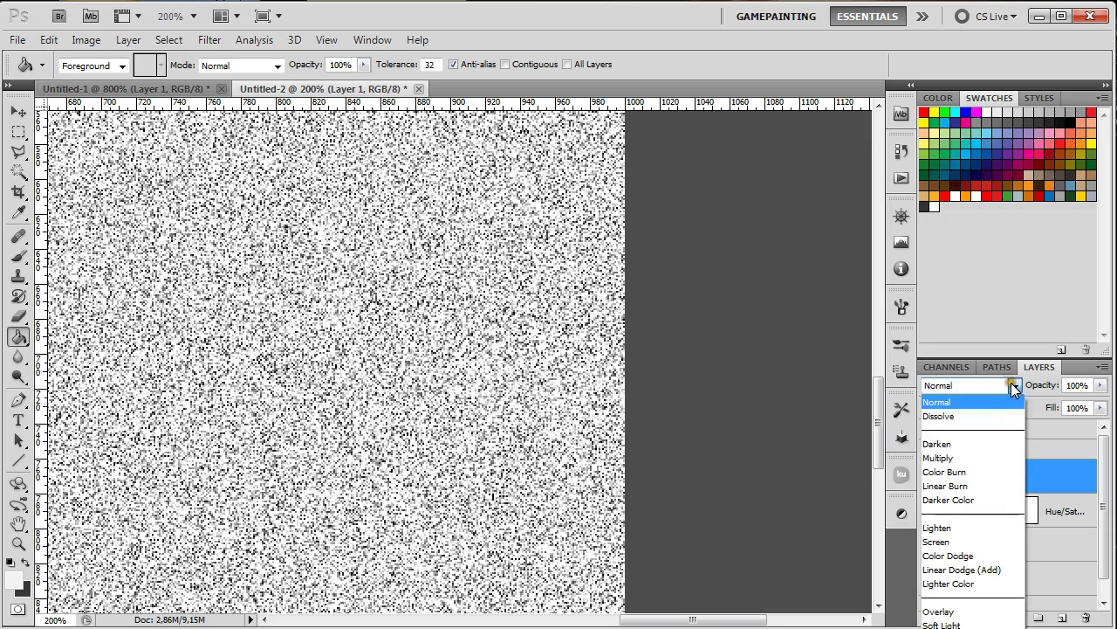
left_click(977, 460)
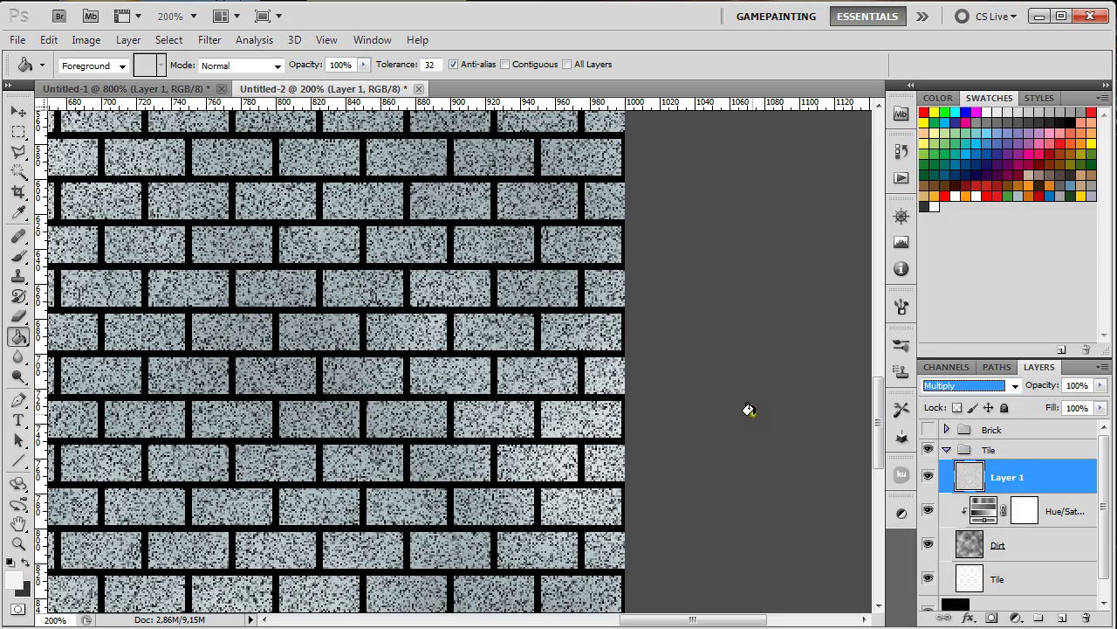
left_click(1101, 385)
left_click_drag(1097, 404, 1069, 403)
left_click(1013, 471)
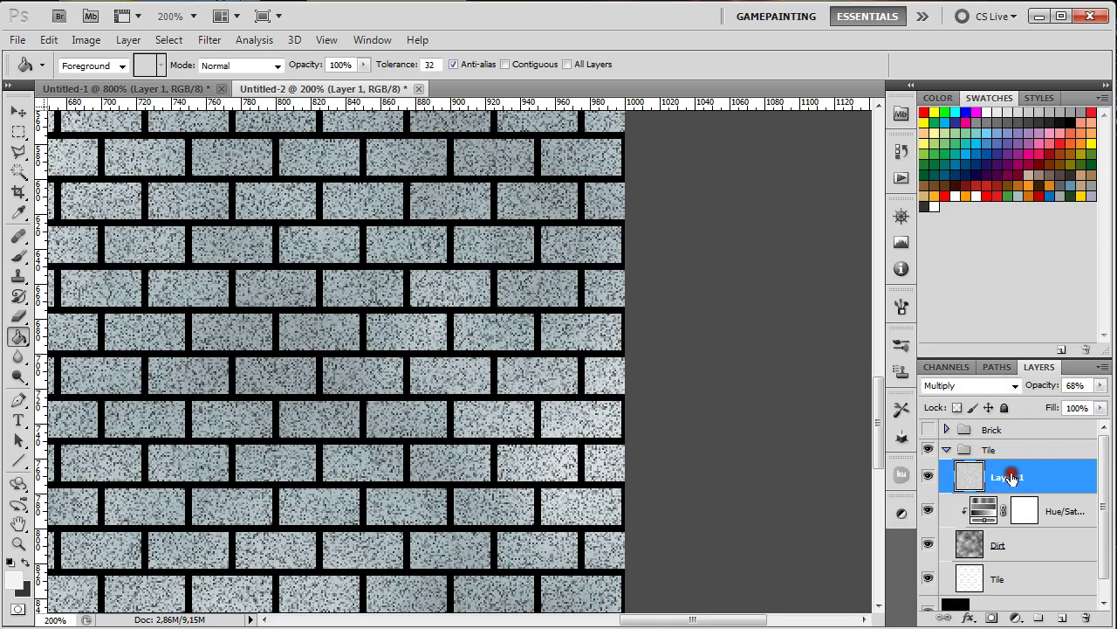
Apply a Gaussian Blur with a 0.2-pixel radius to the noise layer
left_click(210, 40)
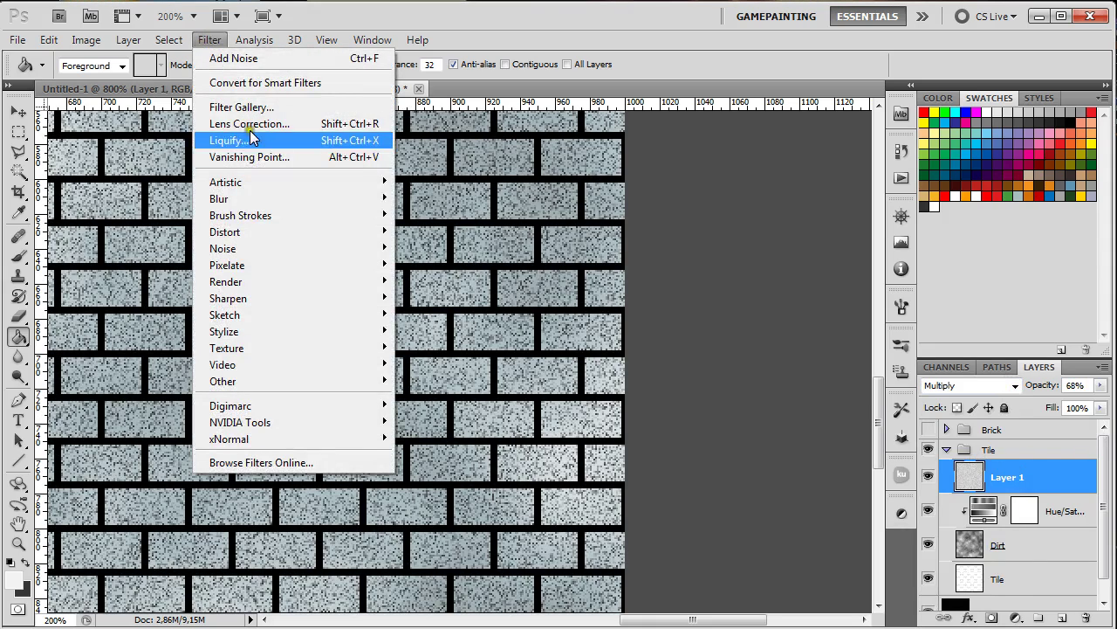
mouse_move(253, 198)
left_click(453, 264)
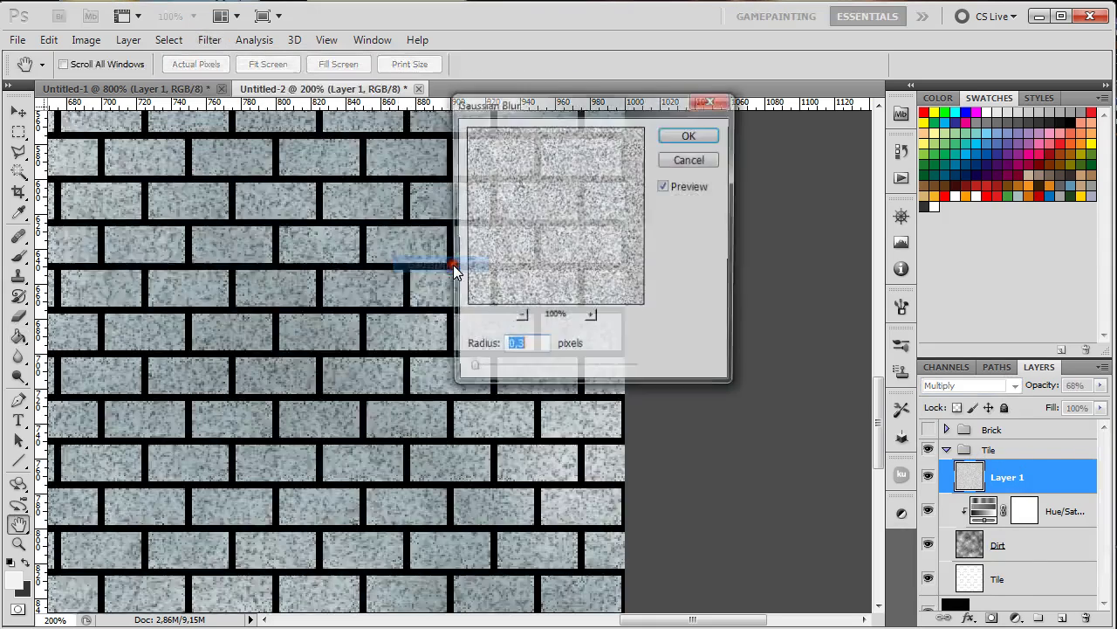
left_click_drag(515, 349, 535, 350)
type("2")
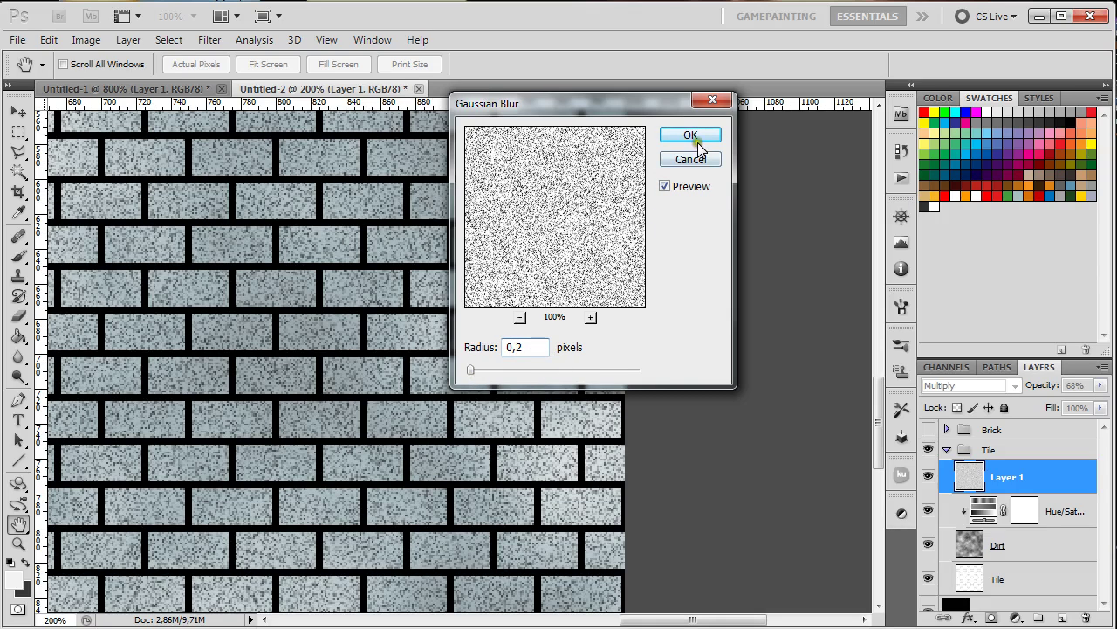
left_click(689, 135)
key("g")
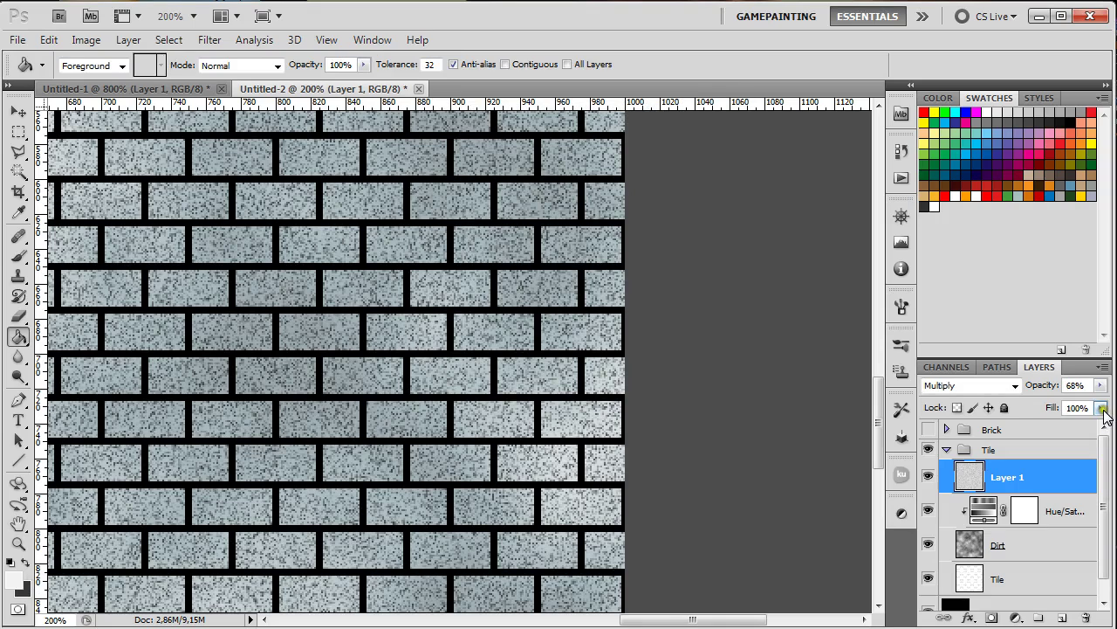
Blend the noise layer with Color Burn at 60% opacity
left_click(1100, 385)
left_click_drag(1076, 403, 1045, 402)
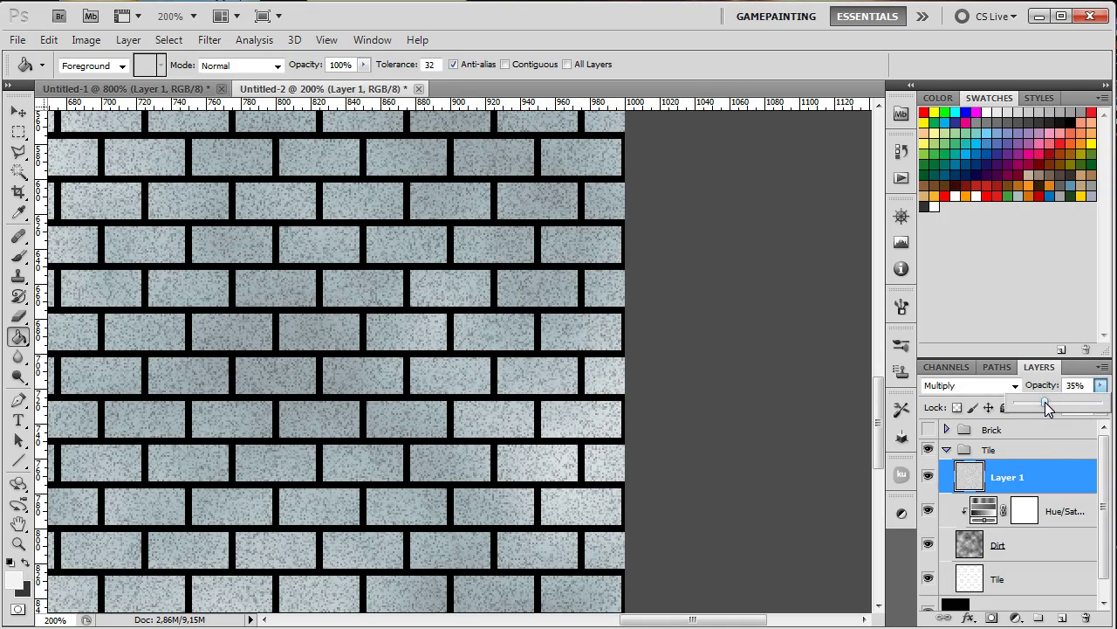
left_click(1013, 386)
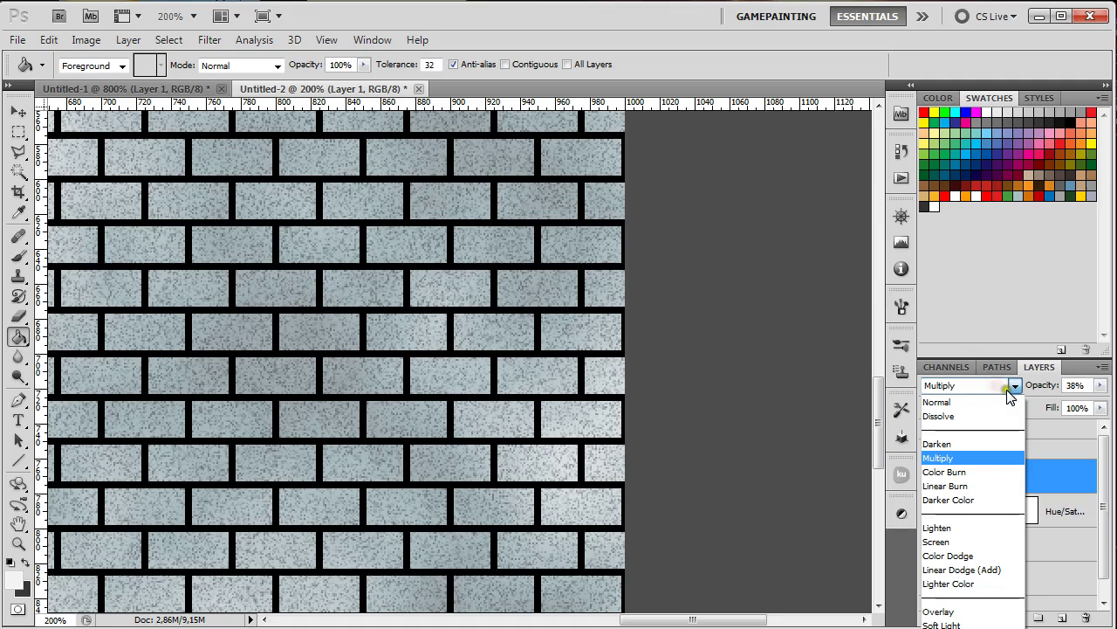
left_click(992, 471)
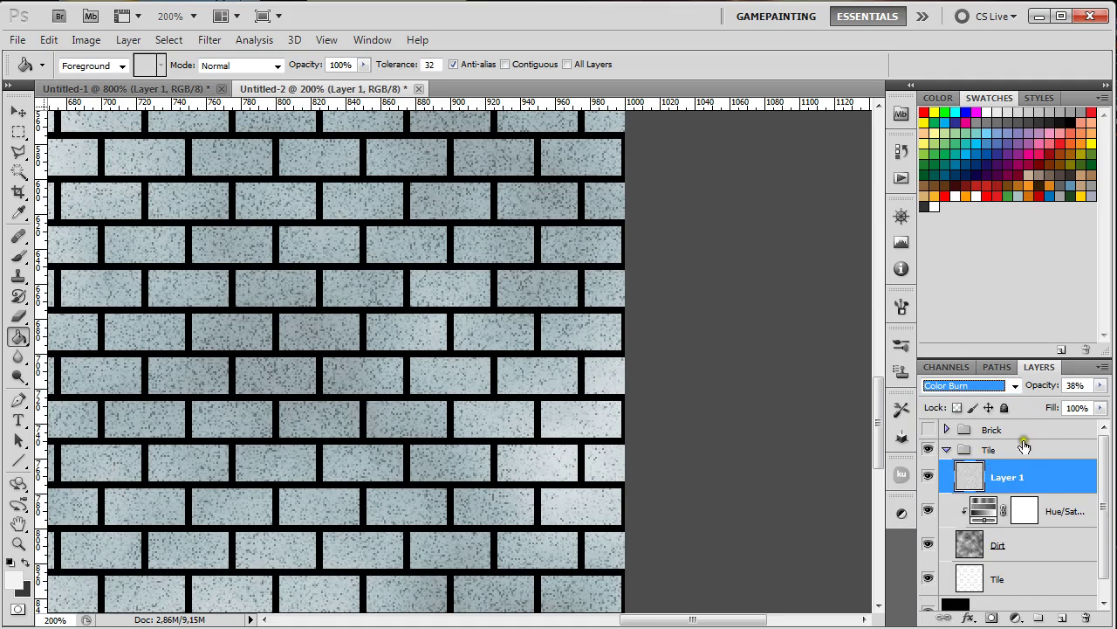
left_click(992, 390)
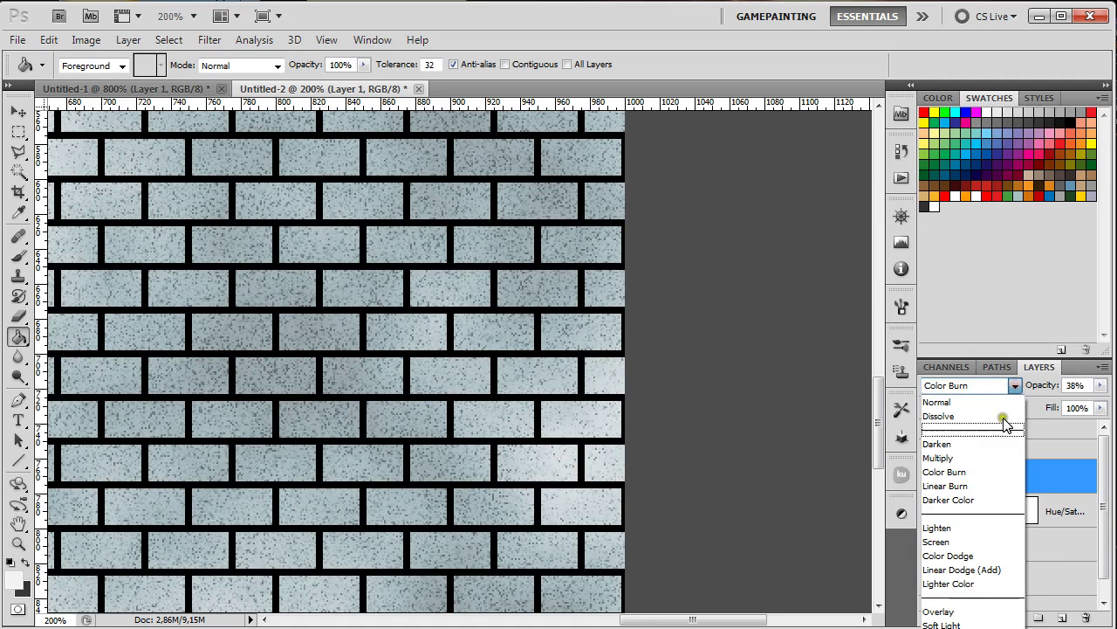
left_click(978, 472)
left_click_drag(1100, 385, 1068, 404)
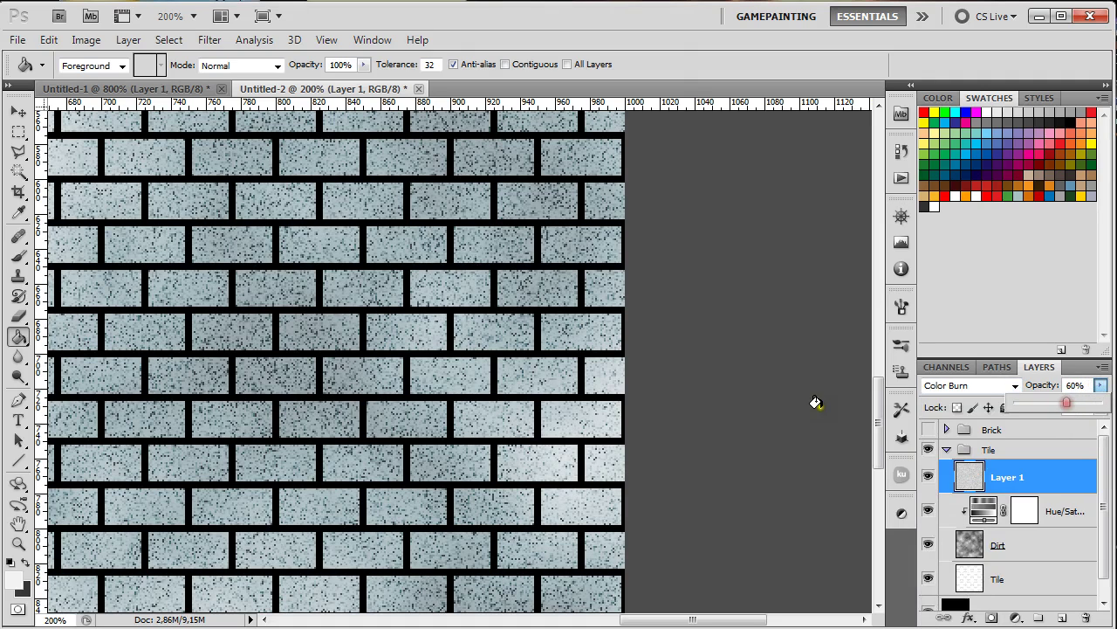
left_click(723, 411)
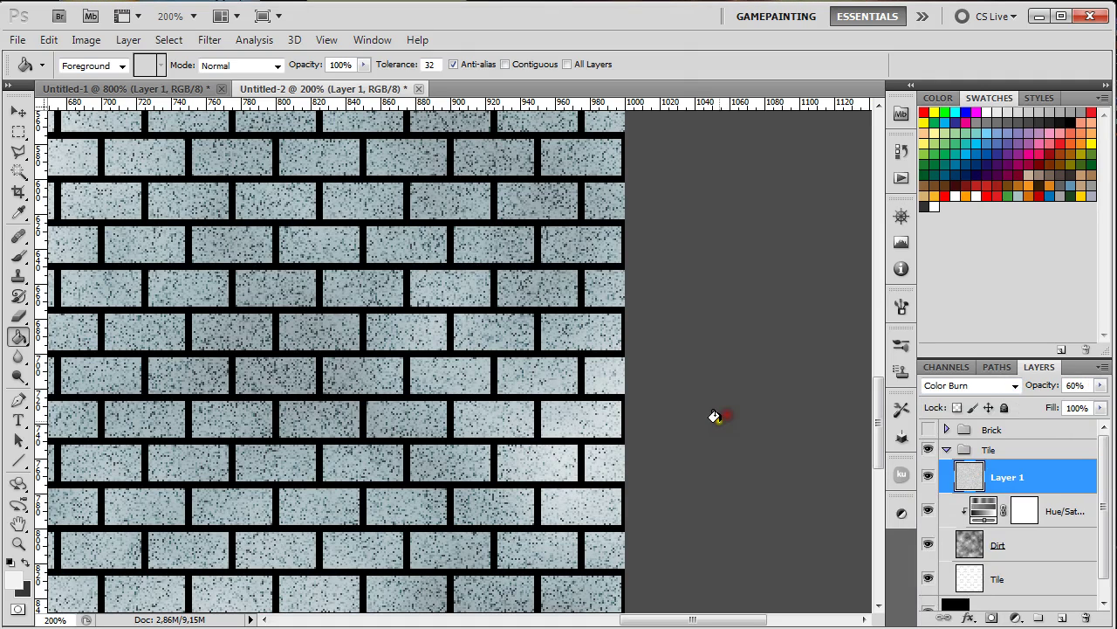
Inspect the gritty texture at several zoom levels and compare it with the brick column preview
left_click(590, 393)
left_click(551, 369, "ctrl+alt")
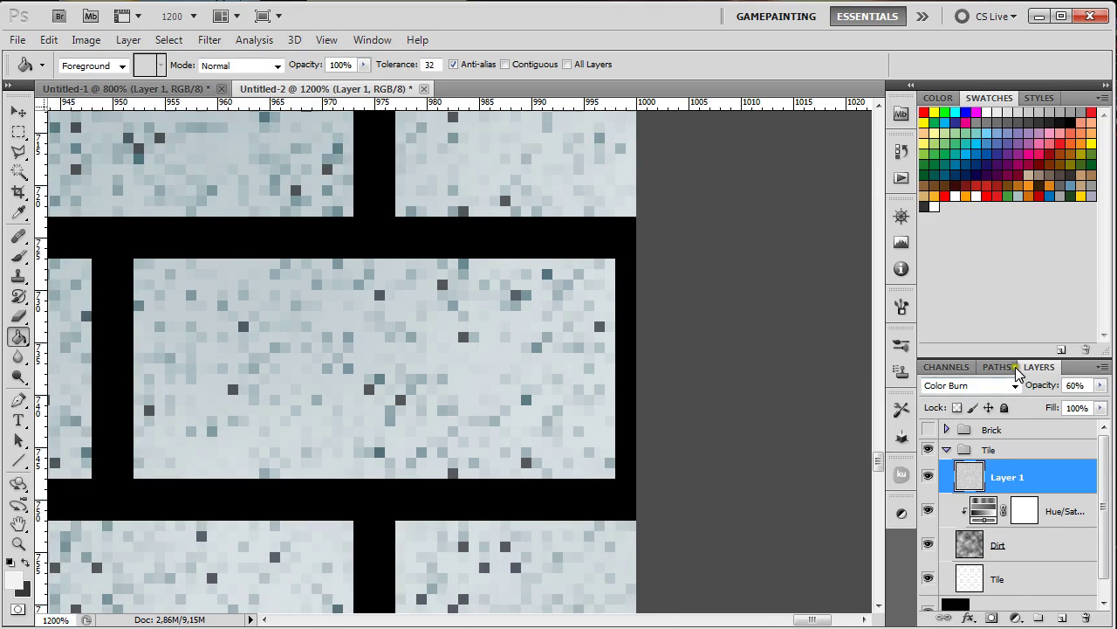
double_click(18, 542)
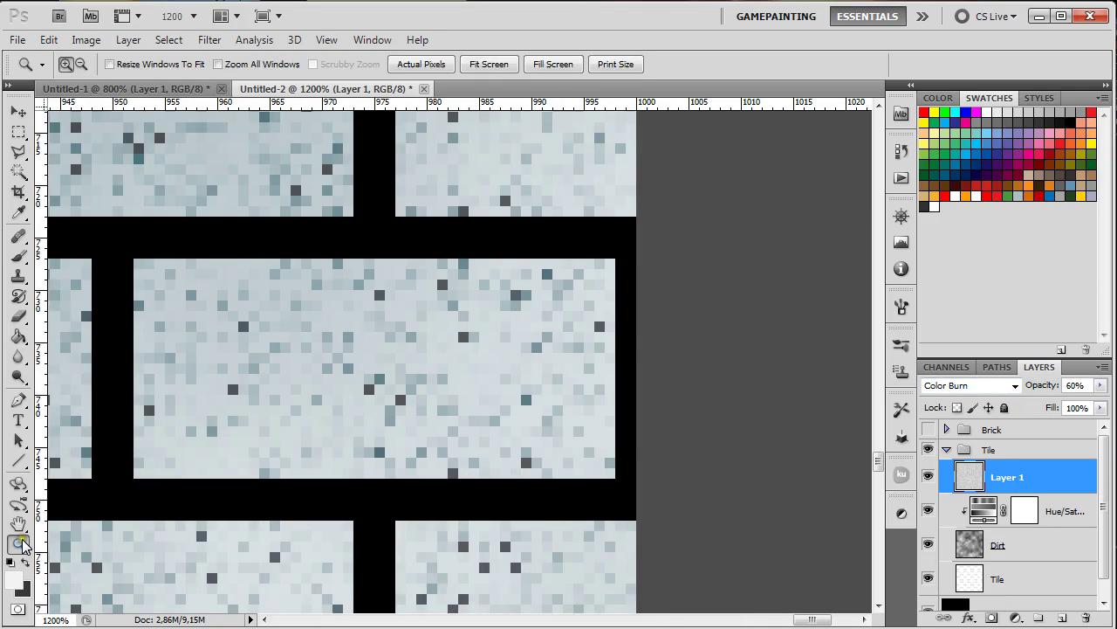
left_click(20, 522)
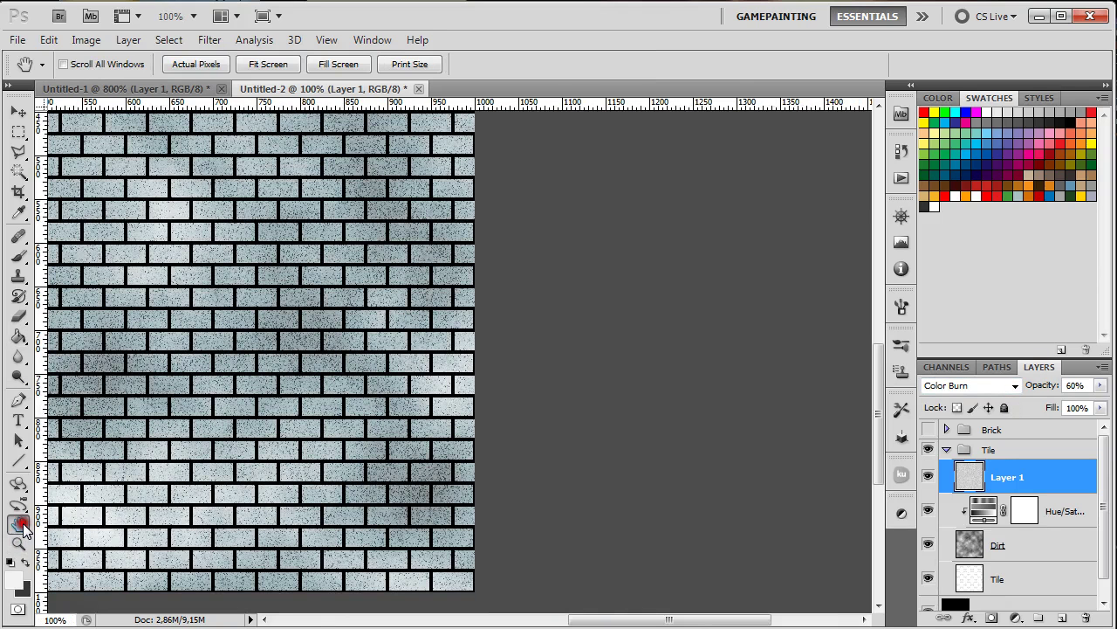
left_click_drag(325, 361, 506, 384)
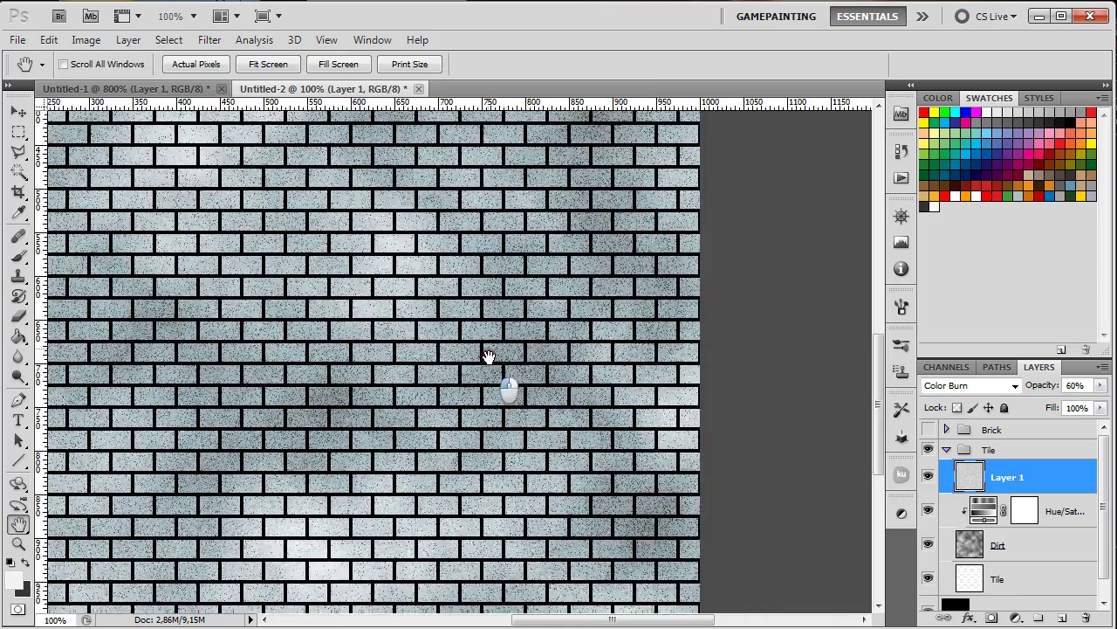
left_click(209, 39)
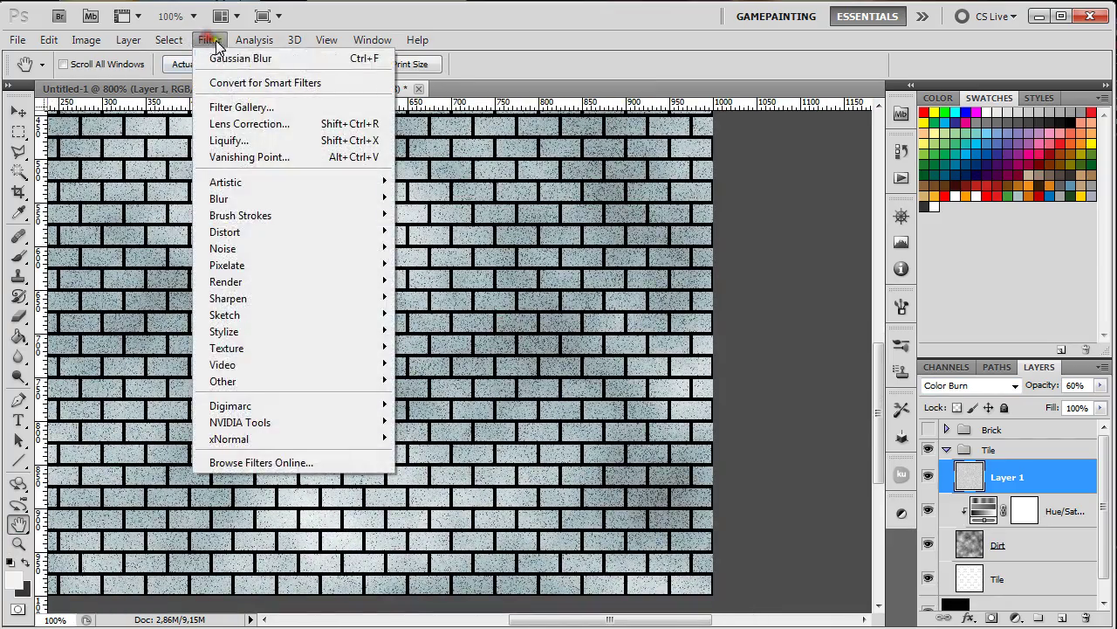
left_click(225, 54)
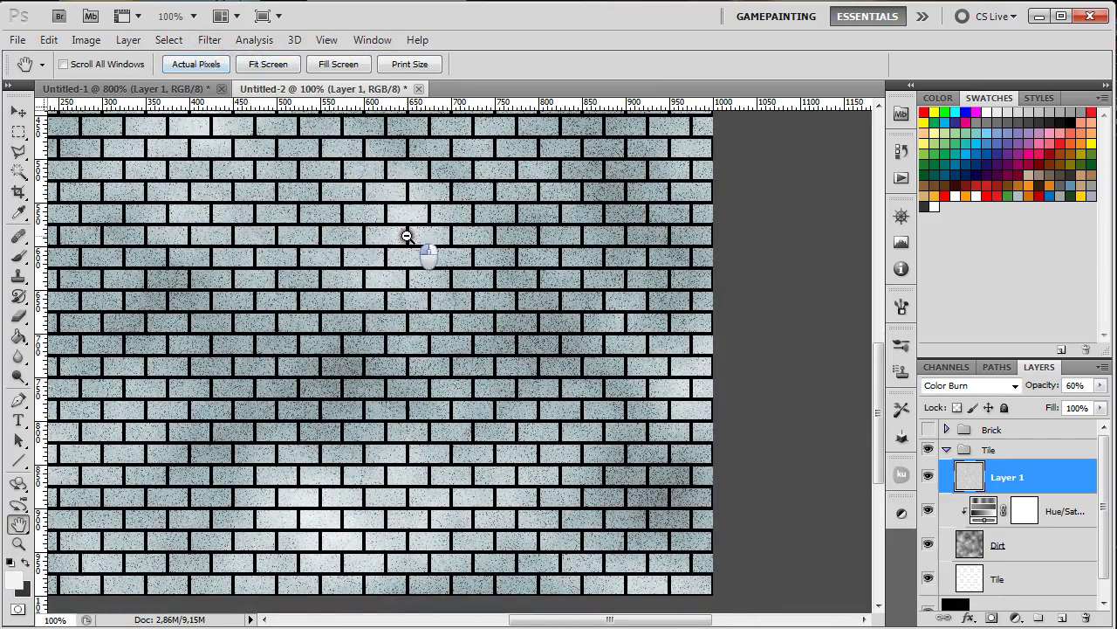
key("ctrl+minus")
left_click_drag(299, 241, 451, 358)
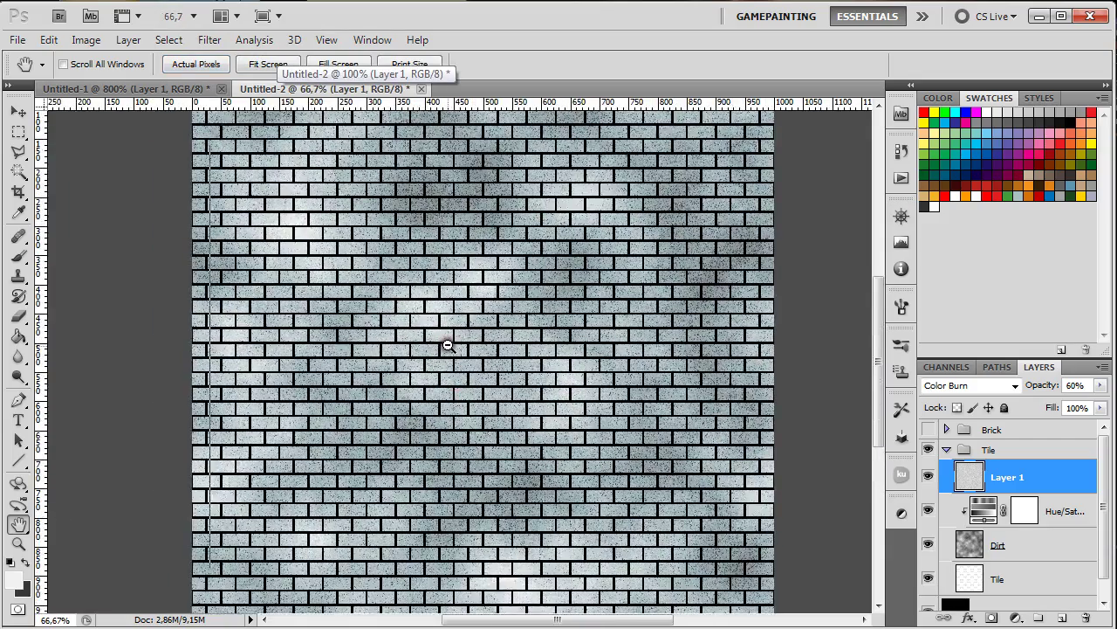
key("ctrl+minus")
key("alt+Tab")
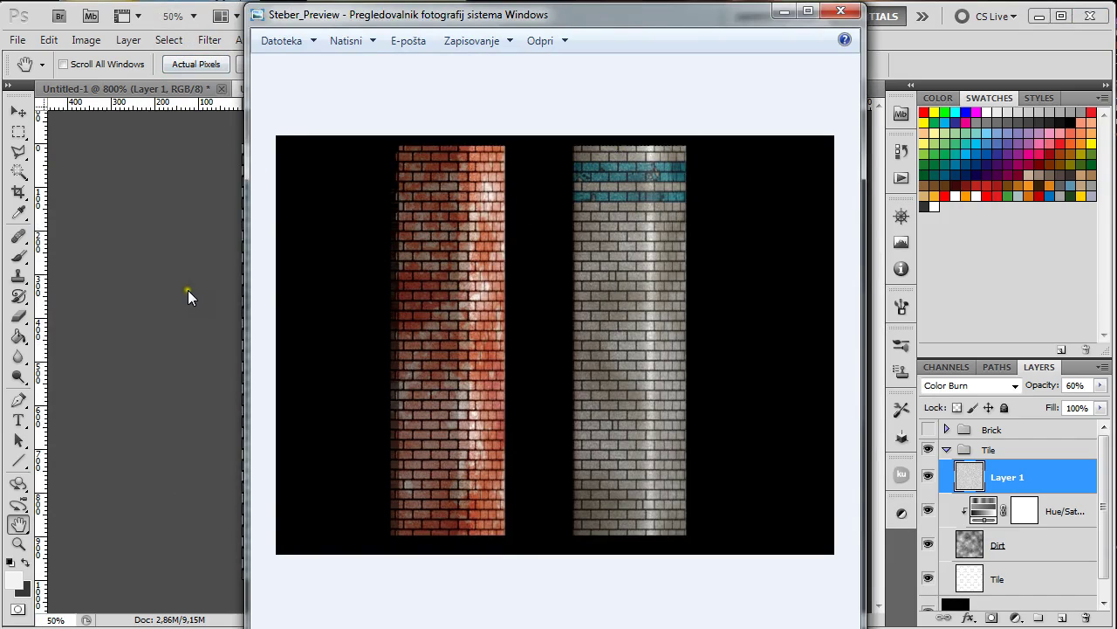
key("alt+Tab")
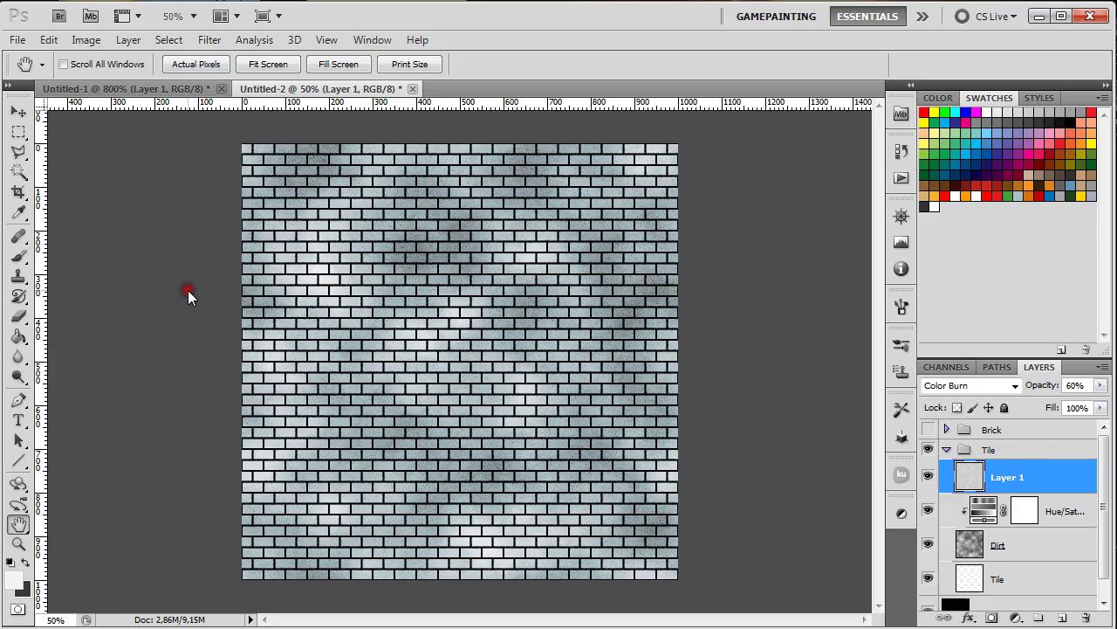
Add a new layer and select two bands across the top brick rows by subtracting a middle strip
left_click(1062, 618)
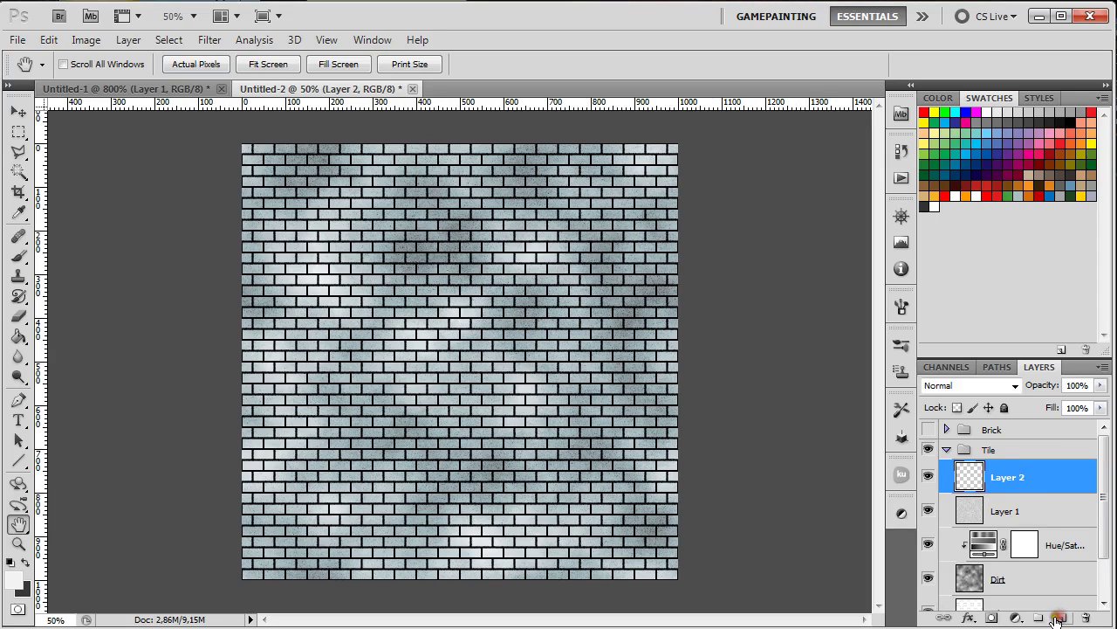
left_click(18, 132)
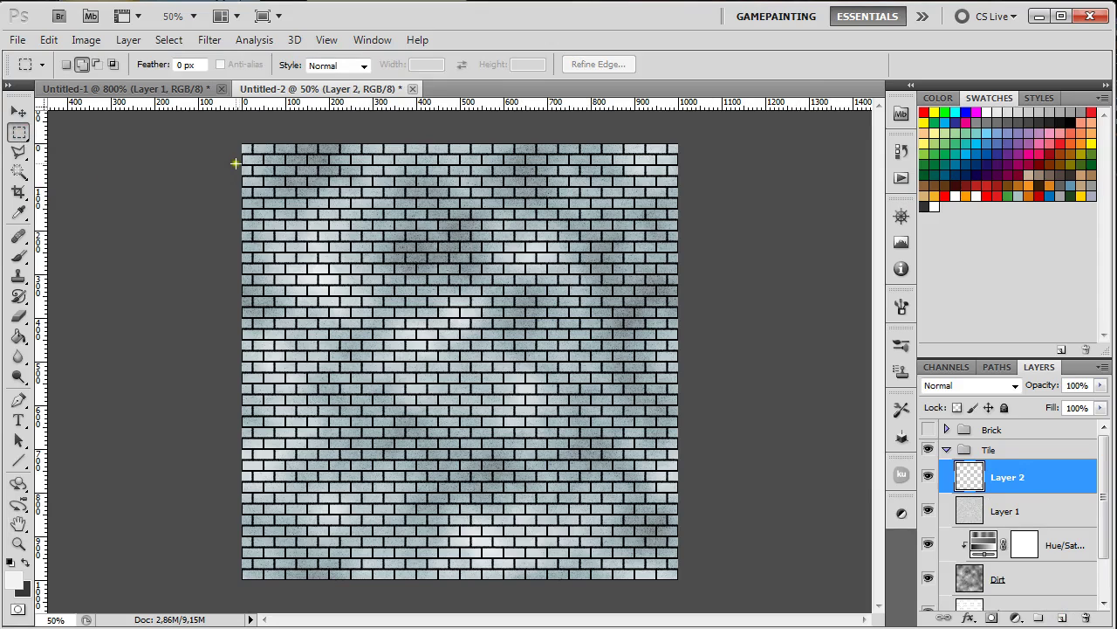
left_click_drag(237, 156, 691, 220)
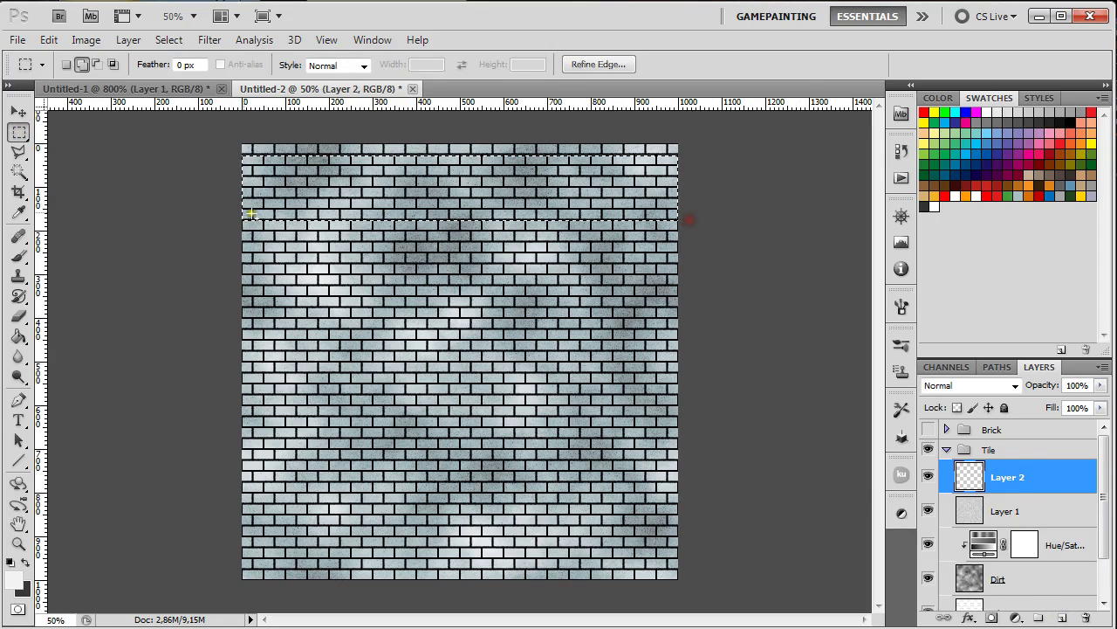
key("alt")
left_click_drag(237, 187, 704, 208)
Fill the bands with a cyan swatch, deselect, and blend the layer with Soft Light
key("g")
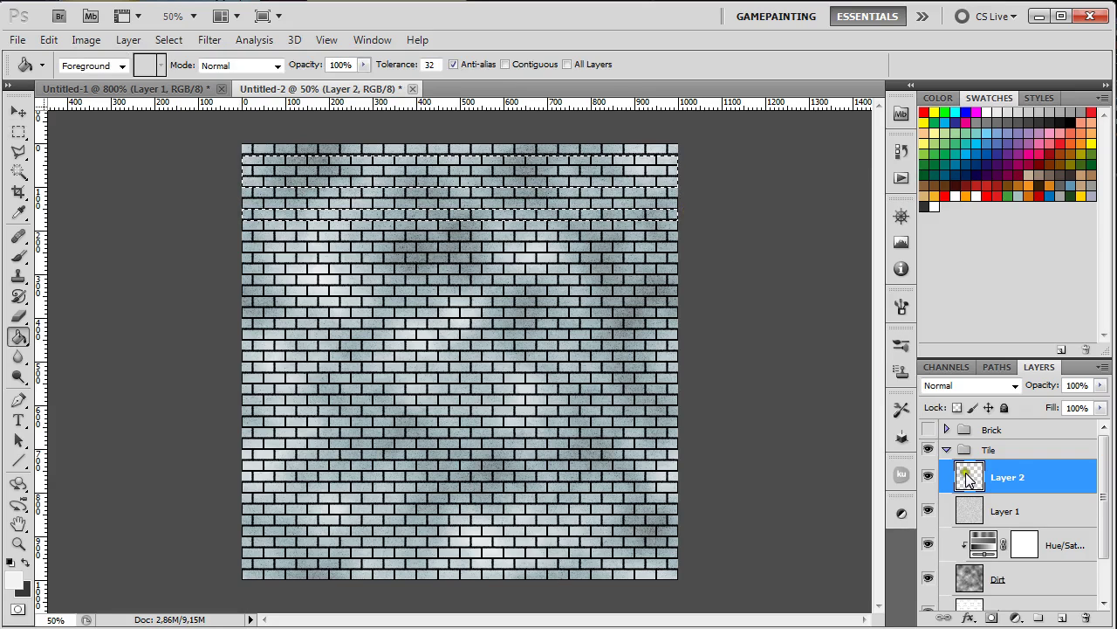
left_click(1000, 153)
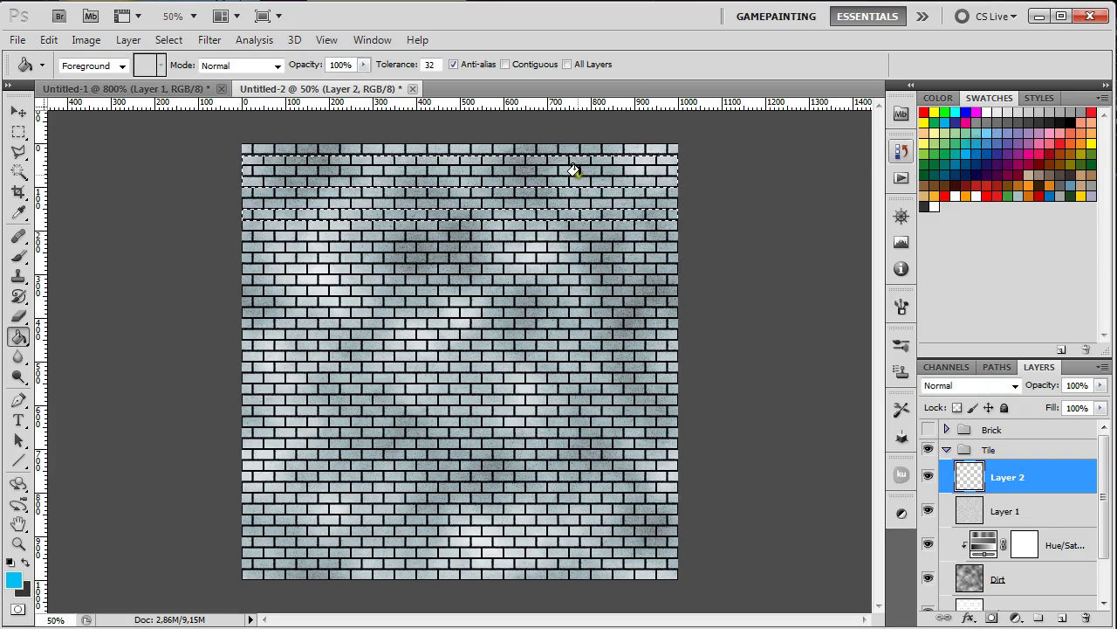
left_click(572, 169)
key("ctrl+d")
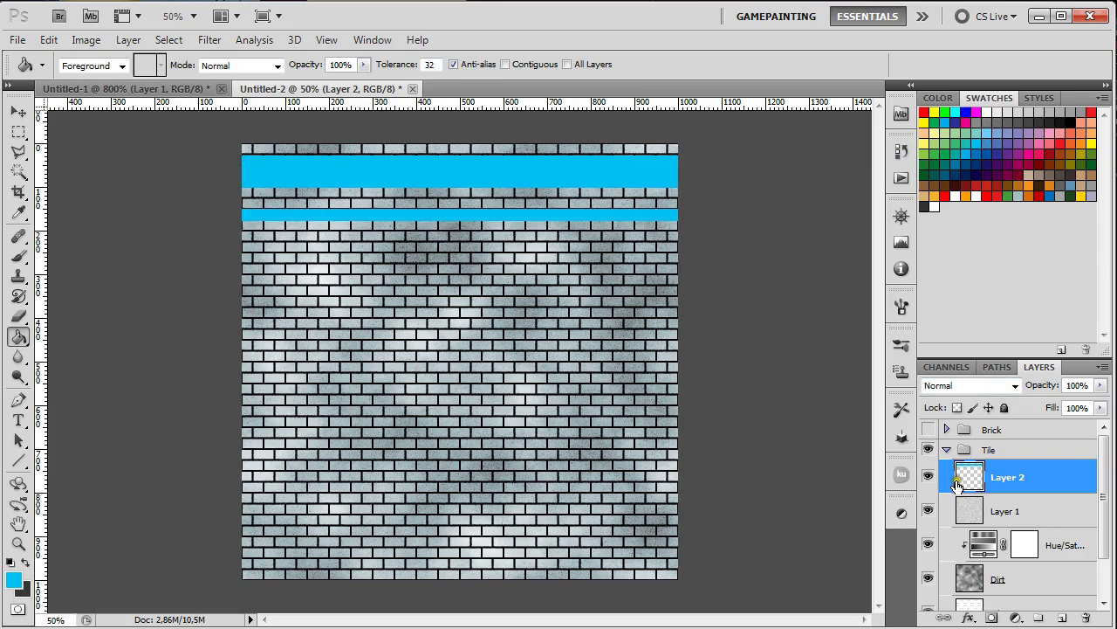
left_click(1015, 385)
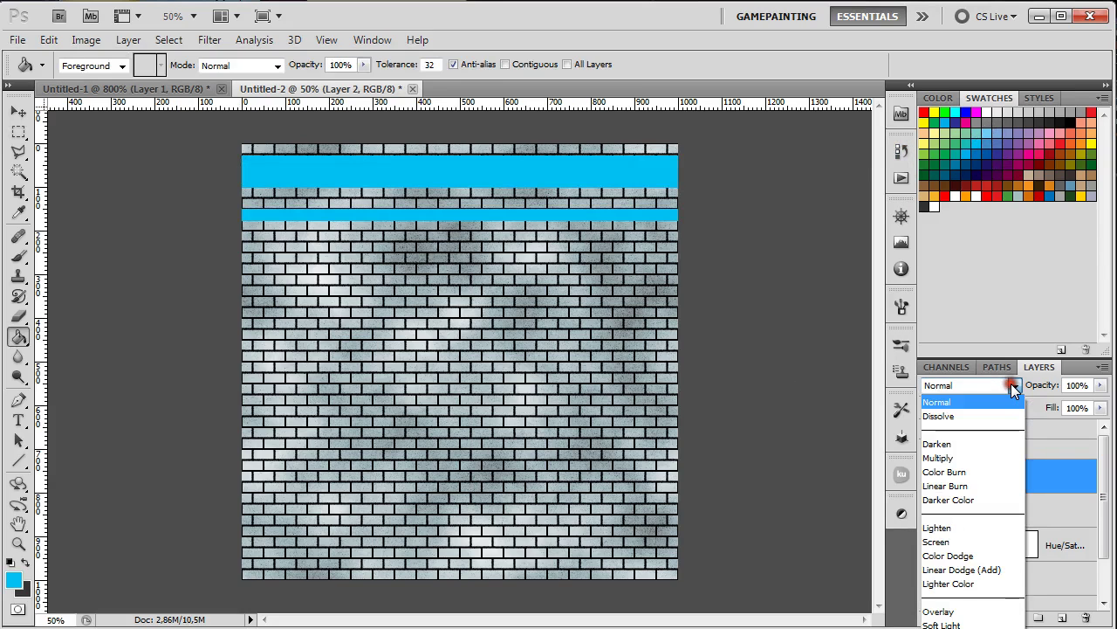
left_click(974, 623)
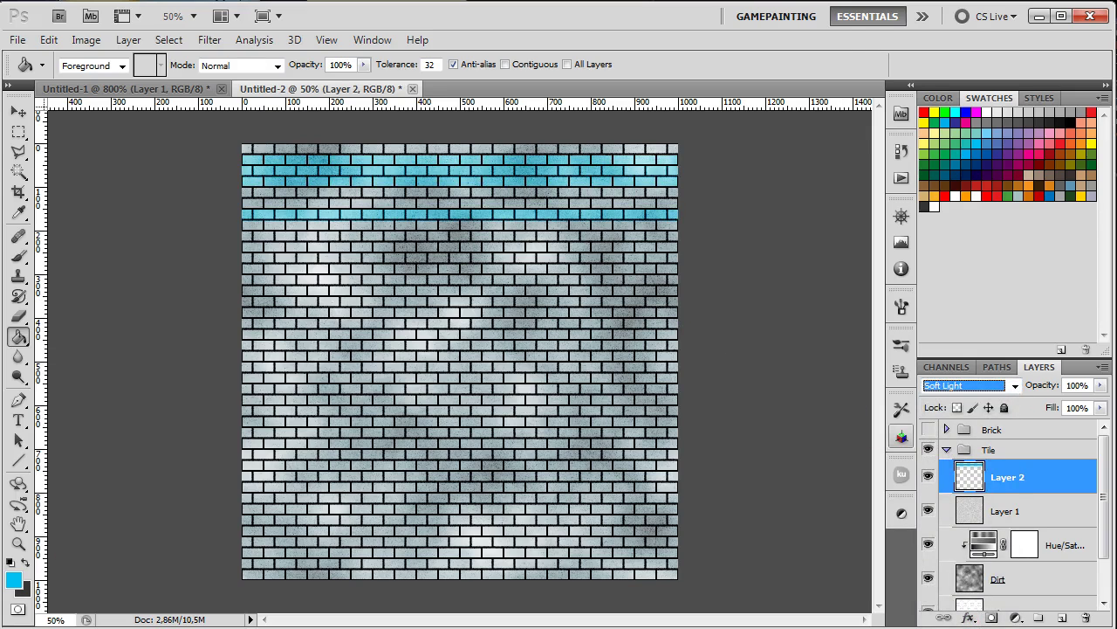
key("alt+Tab")
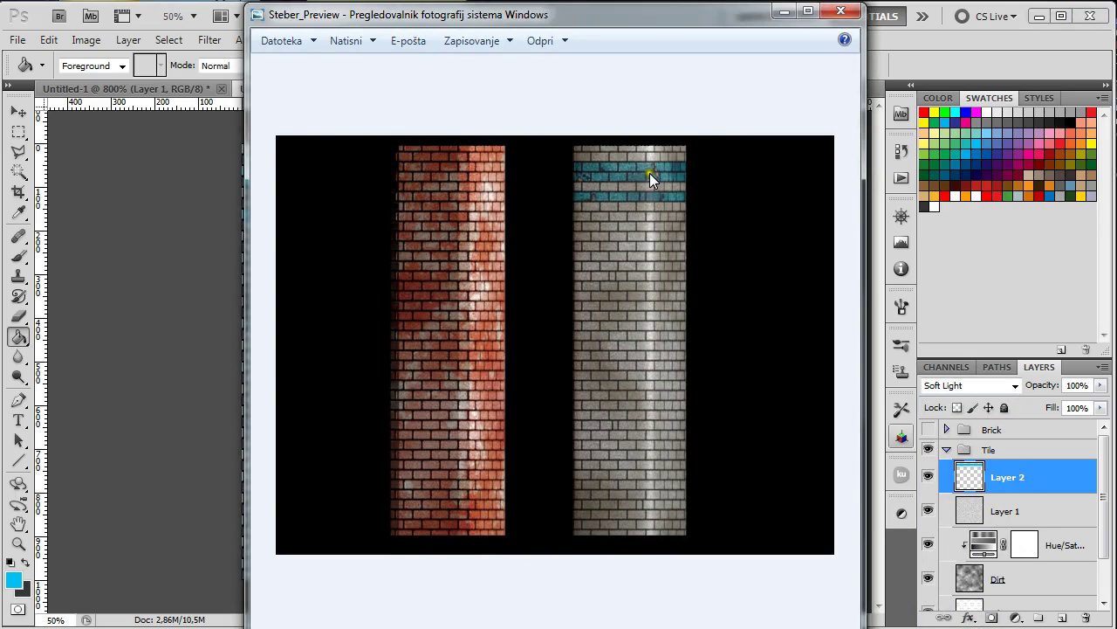
key("alt+Tab")
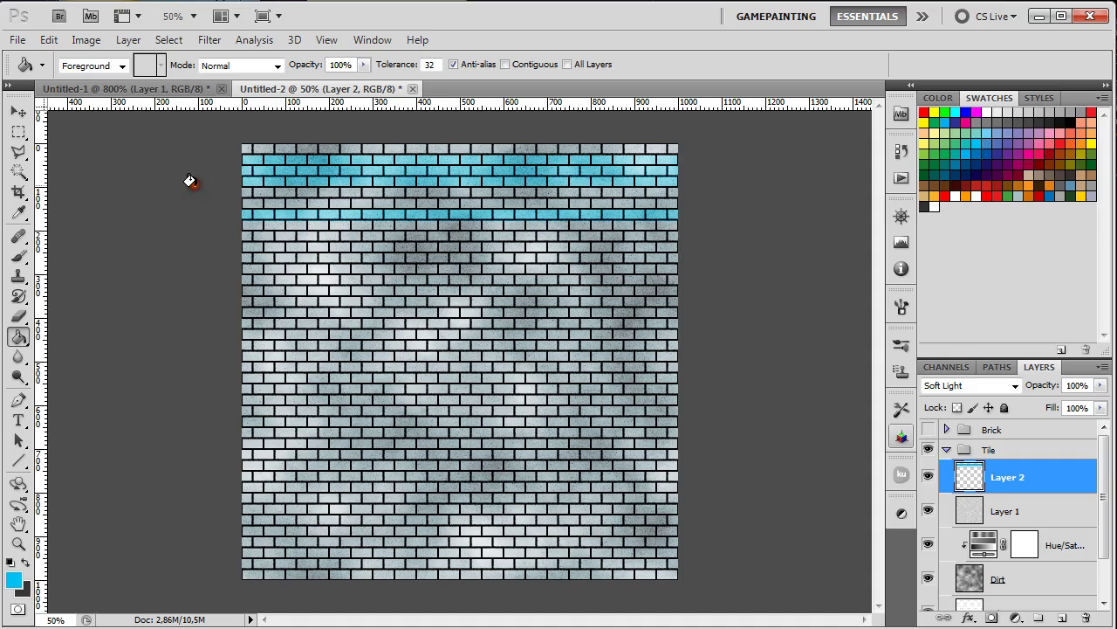
Mask Layer 2 and paint black spatter-brush strokes over the cyan band on the top brick rows
left_click(992, 618)
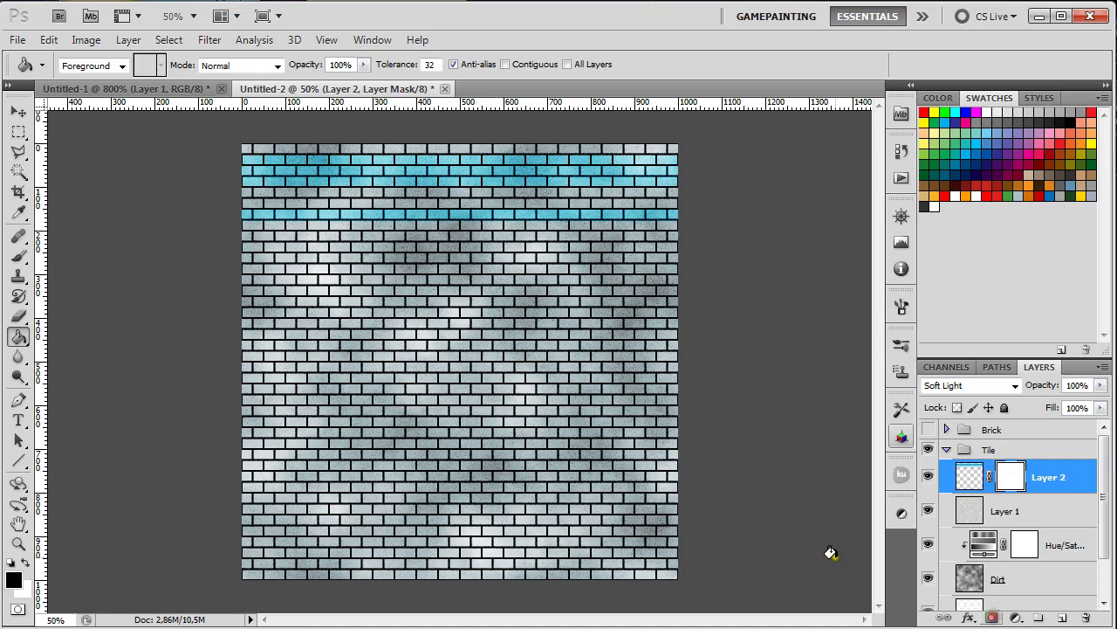
left_click(19, 257)
right_click(390, 272)
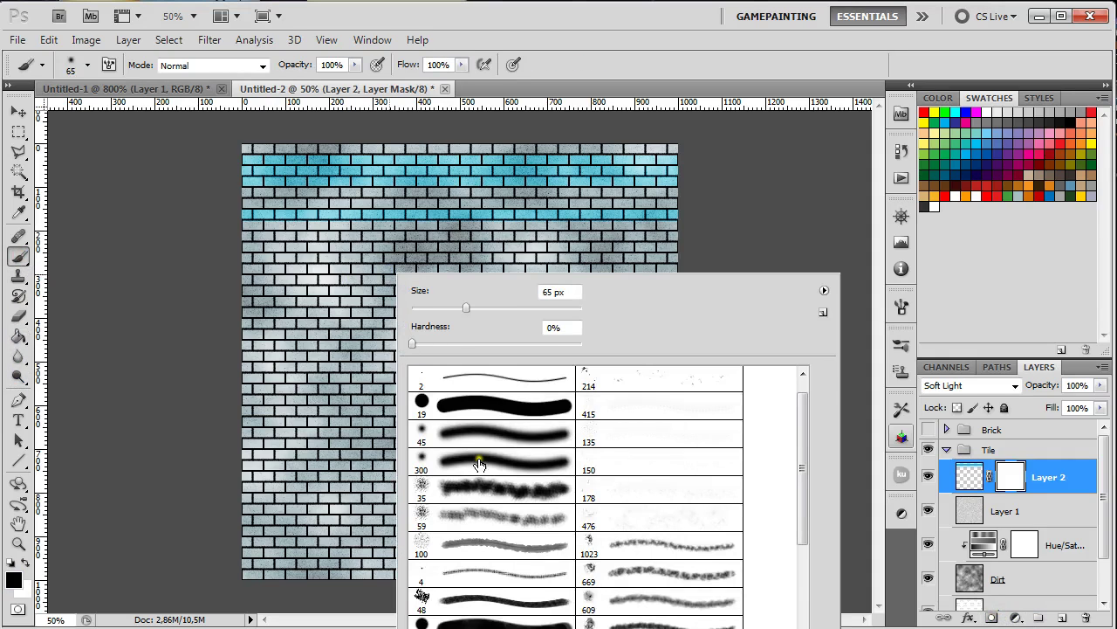
right_click(405, 181)
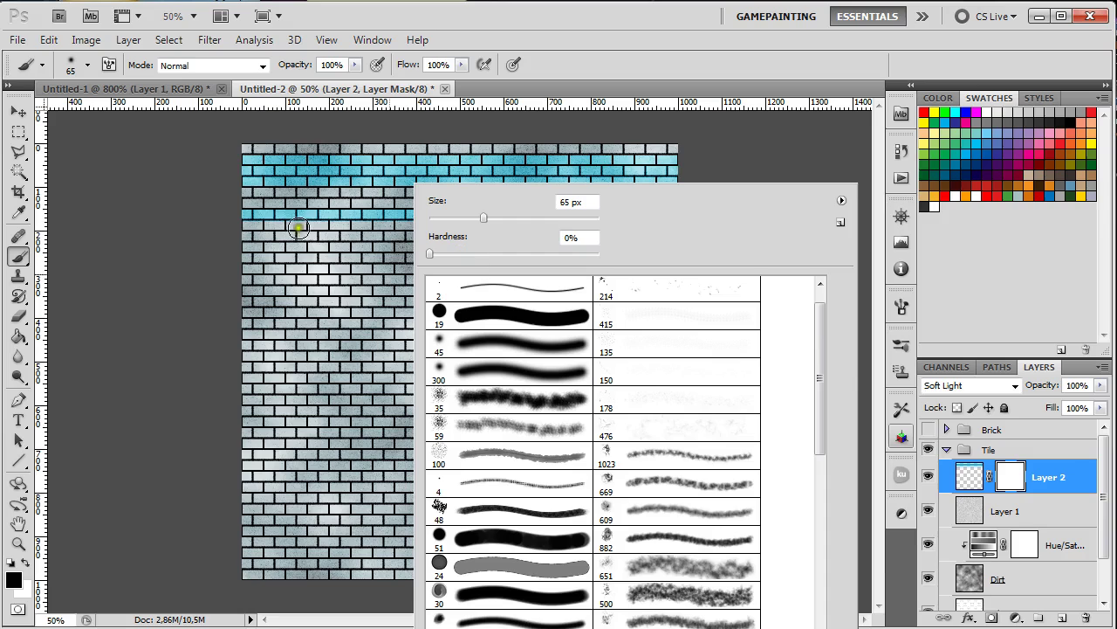
right_click(219, 139)
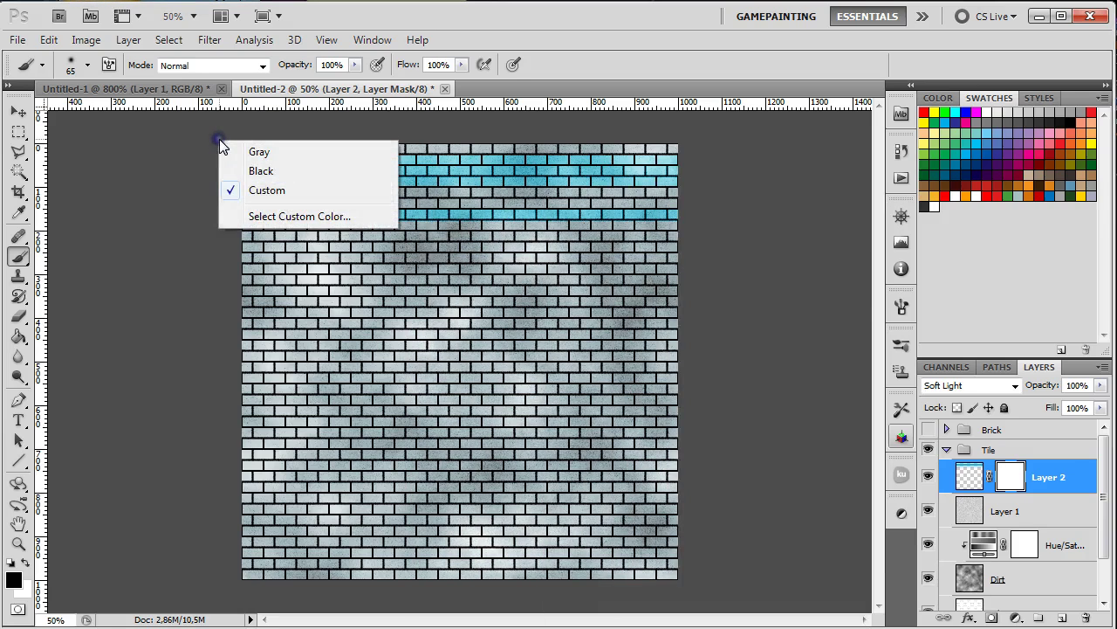
right_click(475, 153)
left_click_drag(888, 315, 888, 401)
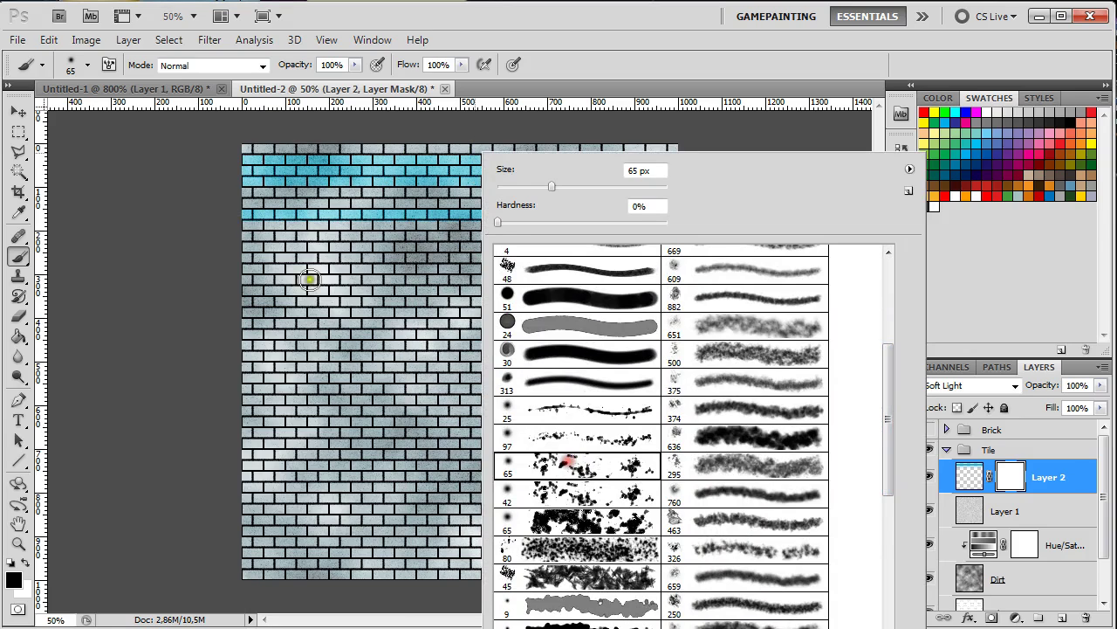
left_click(332, 187)
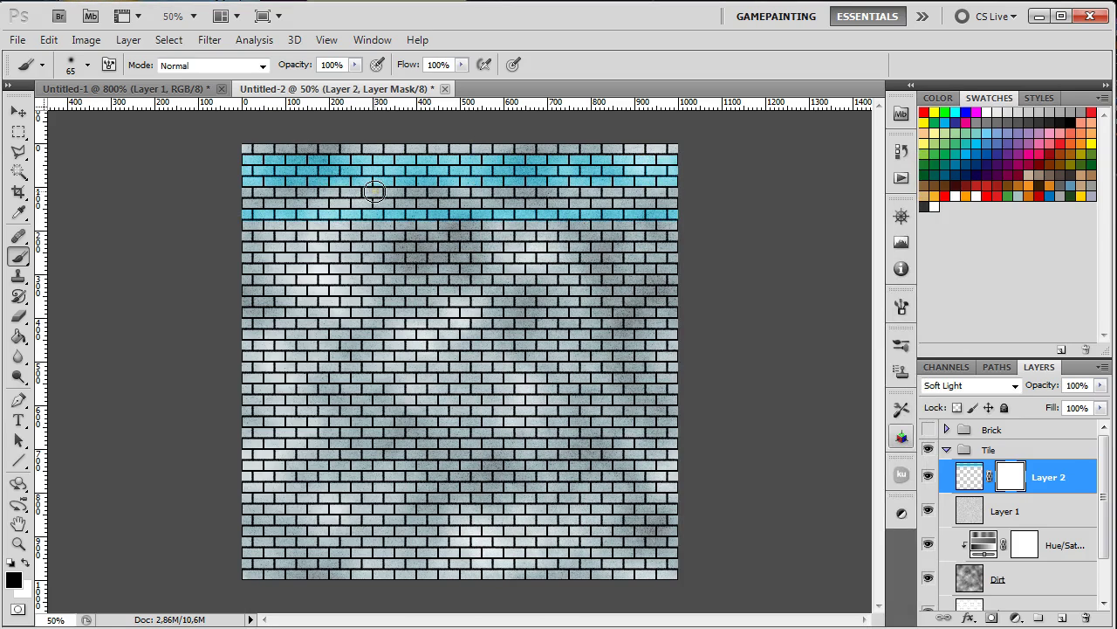
mouse_move(368, 181)
left_mouse_down()
mouse_move(423, 183)
mouse_move(417, 170)
mouse_move(502, 182)
mouse_move(501, 157)
mouse_move(480, 172)
mouse_move(440, 158)
mouse_move(389, 167)
mouse_move(288, 159)
mouse_move(307, 205)
mouse_move(293, 211)
mouse_move(606, 149)
left_mouse_up()
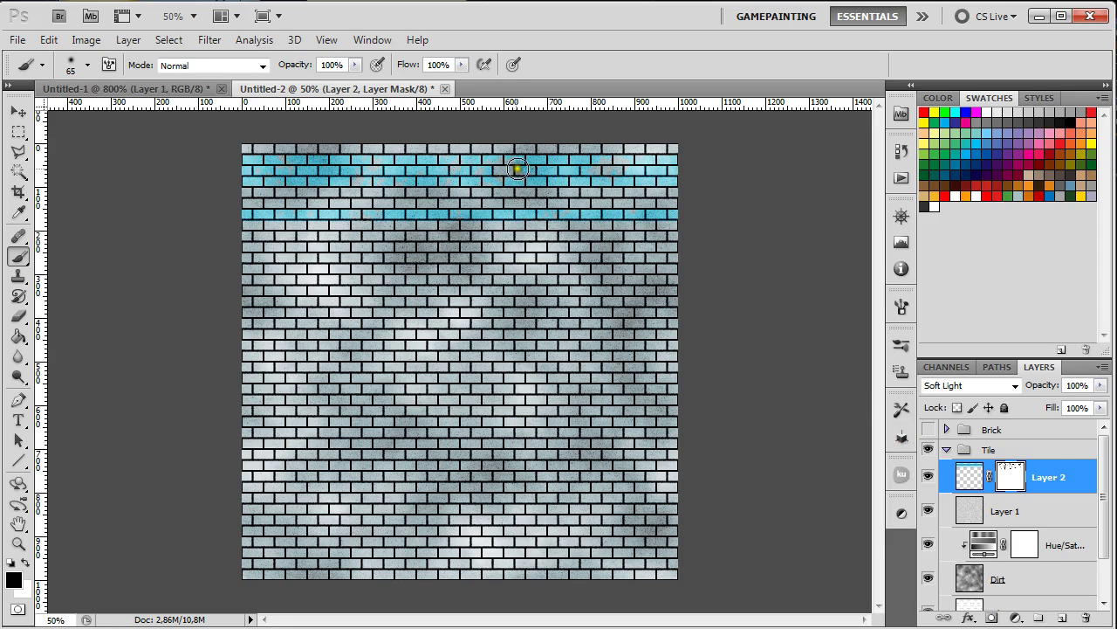
Give Layer 2's pixels an Outer Glow in colour 2a2a2a with Normal blend mode
left_click(969, 477)
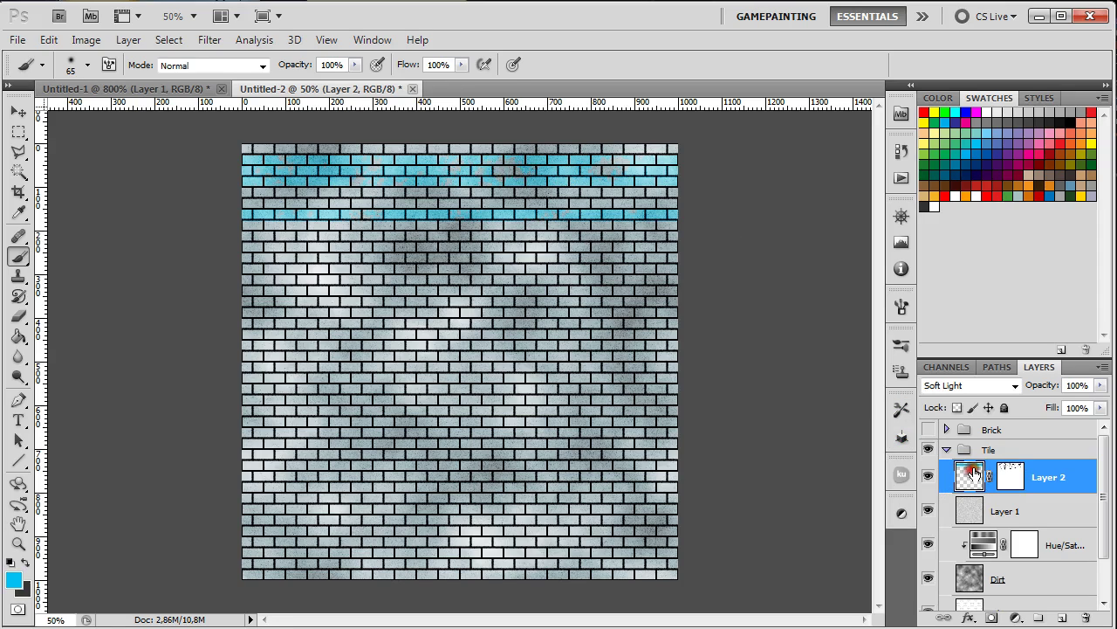
left_click(970, 618)
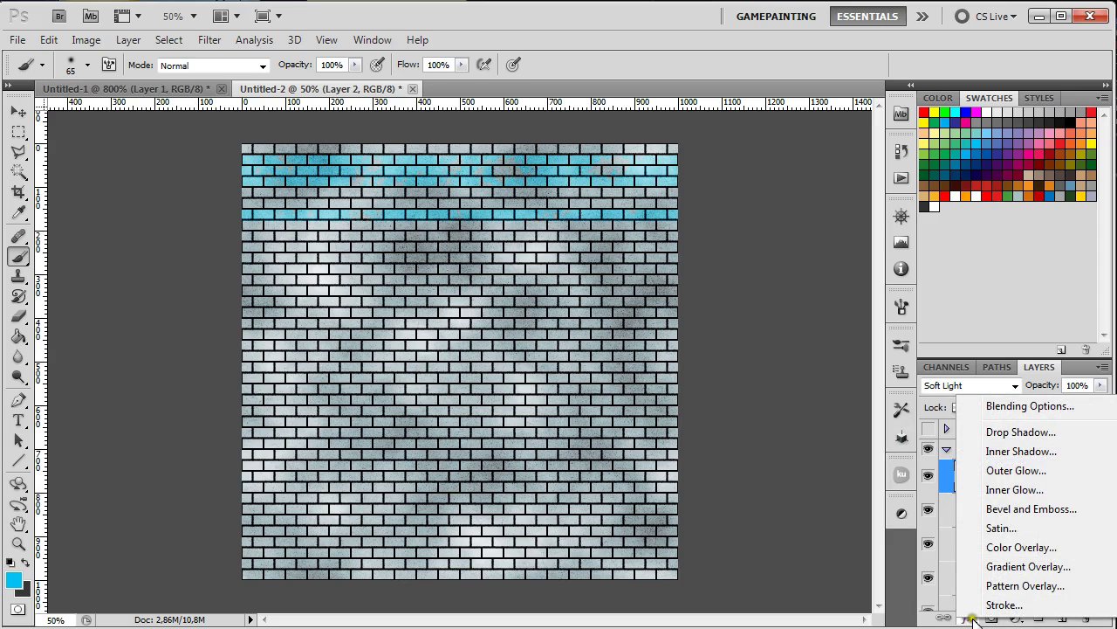
left_click(1009, 469)
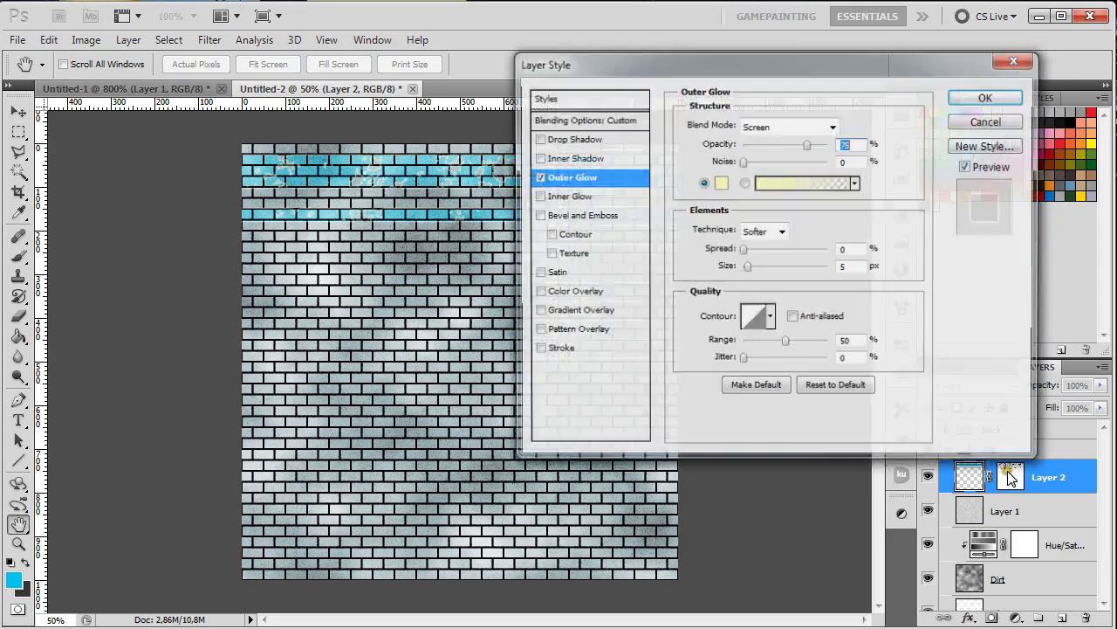
left_click(722, 183)
left_click_drag(751, 511, 682, 528)
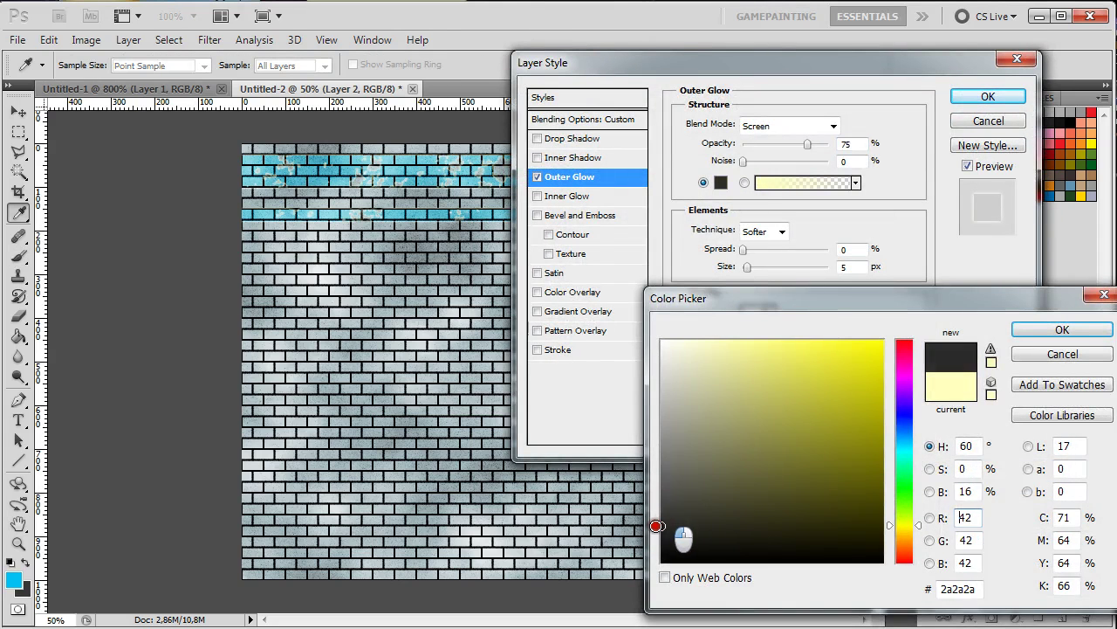
left_click(1063, 329)
left_click(818, 126)
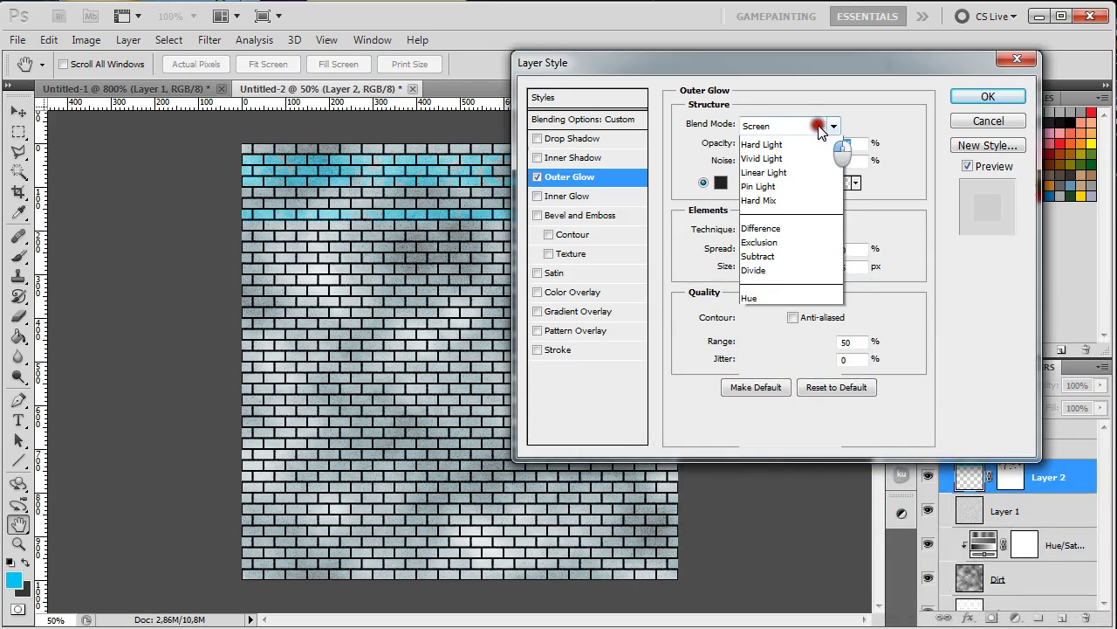
left_click(818, 145)
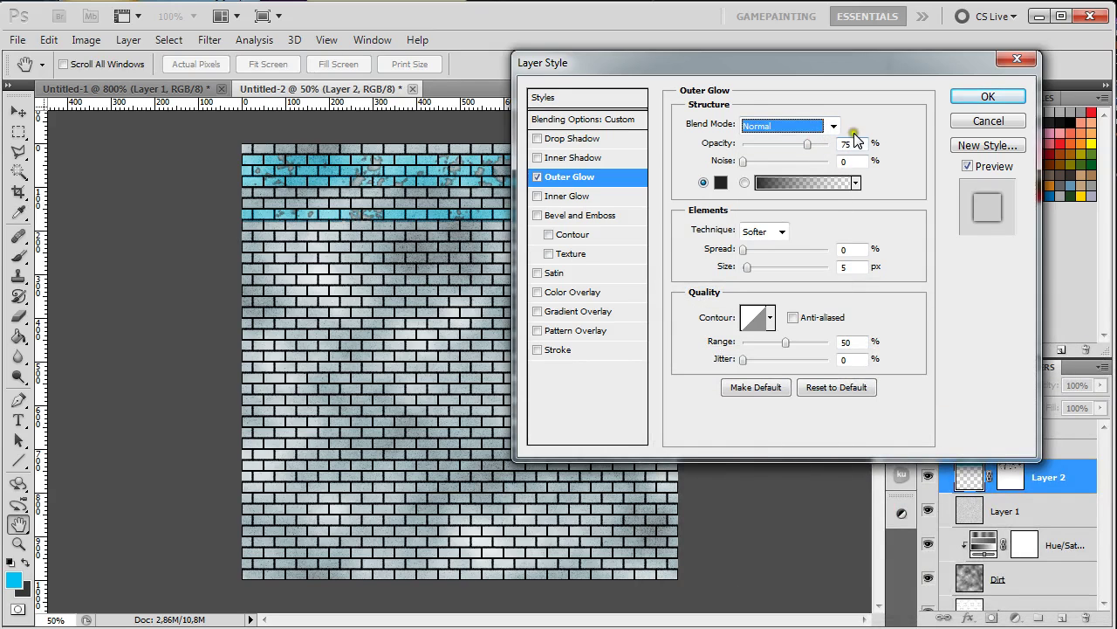
left_click(990, 93)
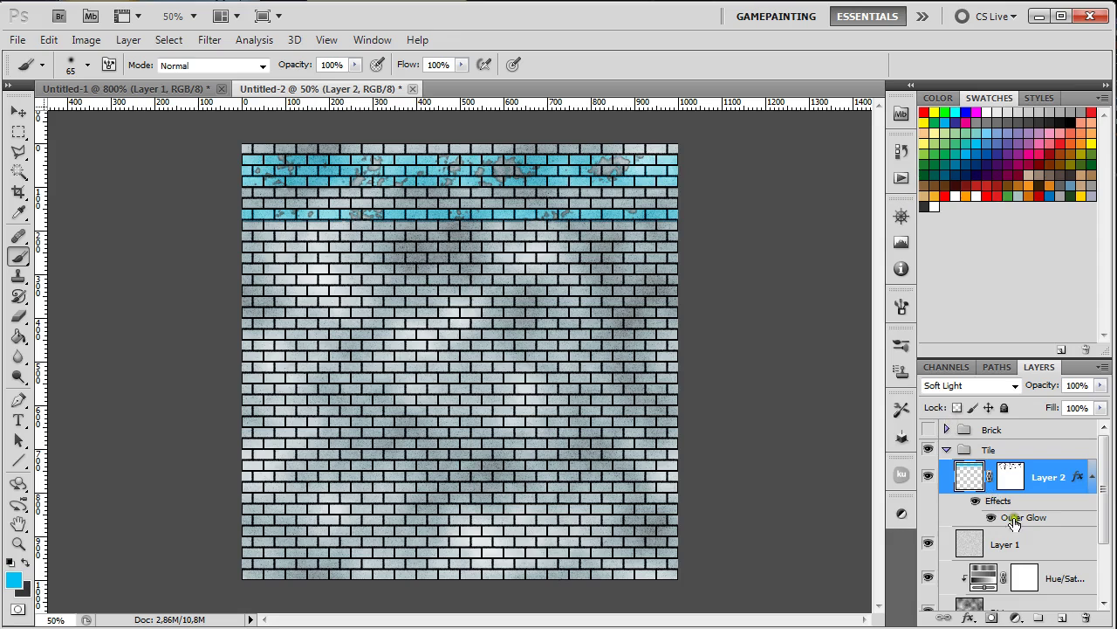
Merge Layer 2 into a new empty Layer 3 and set the result to Soft Light
left_click(1062, 619)
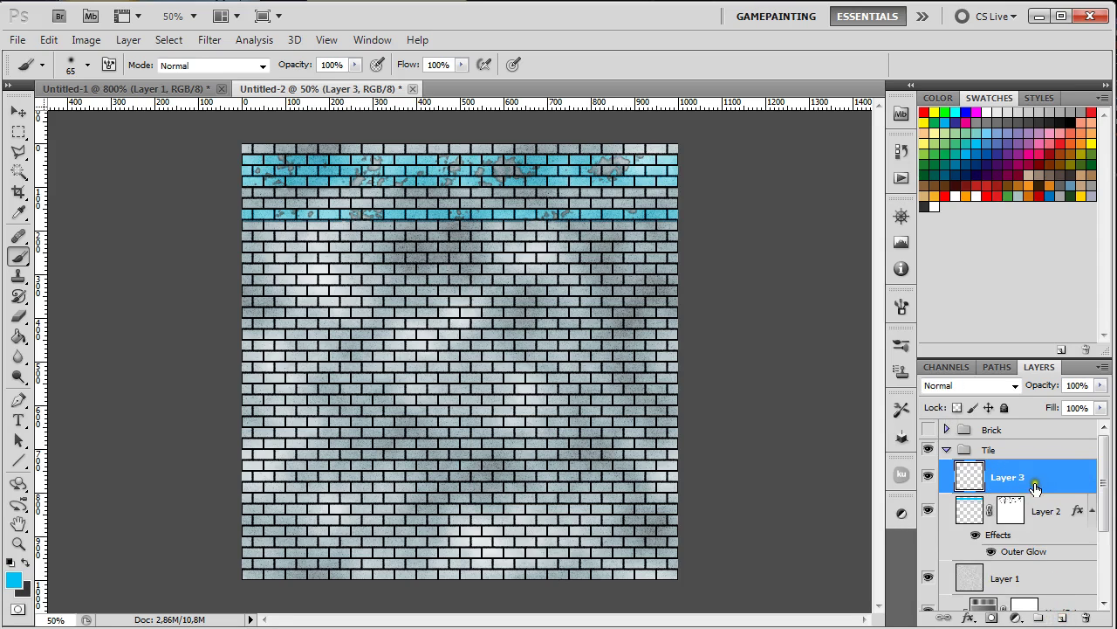
left_click(1045, 511, "shift")
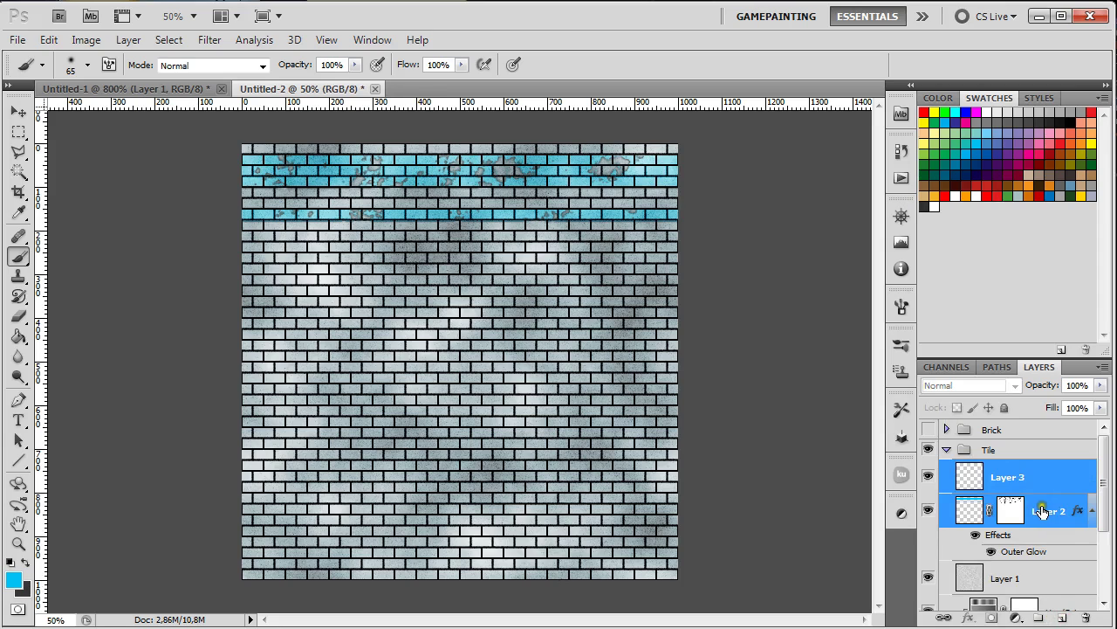
key("ctrl+e")
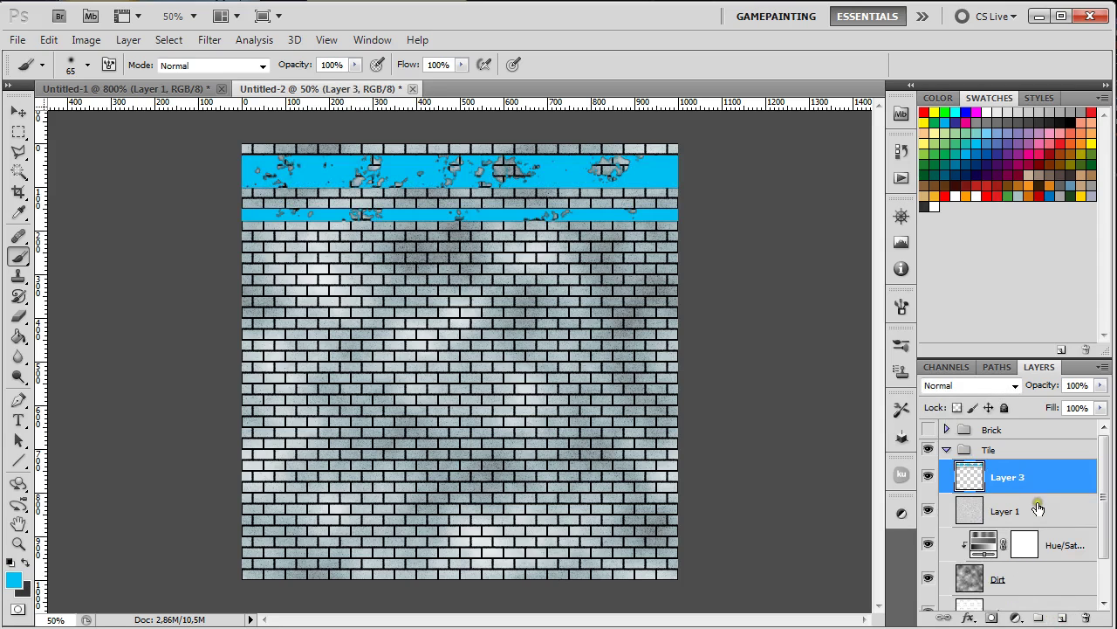
left_click(1013, 386)
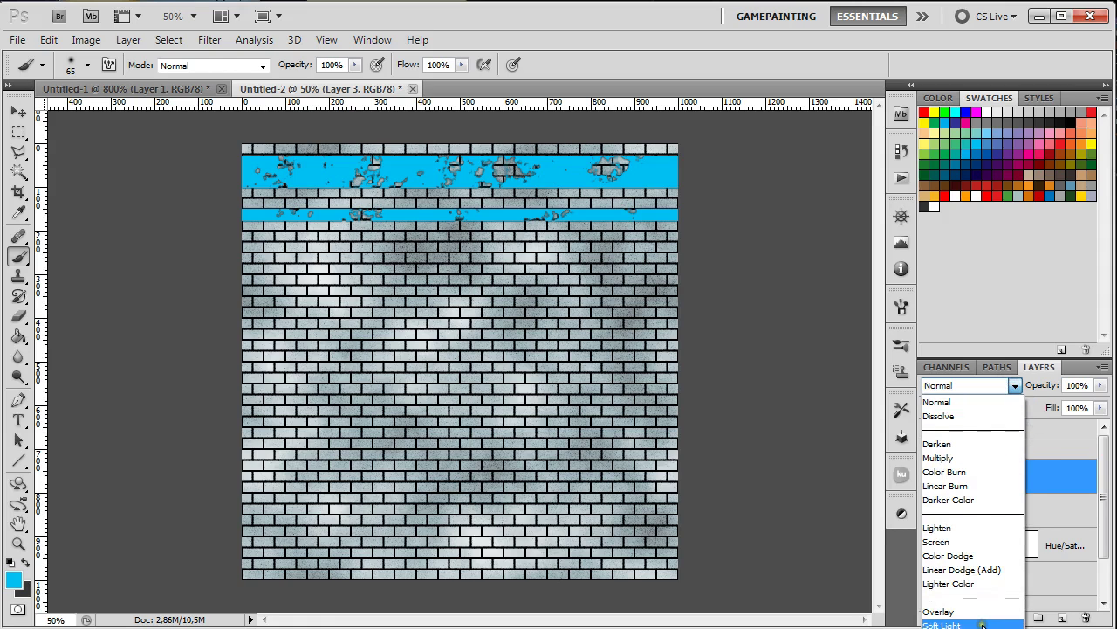
left_click(983, 625)
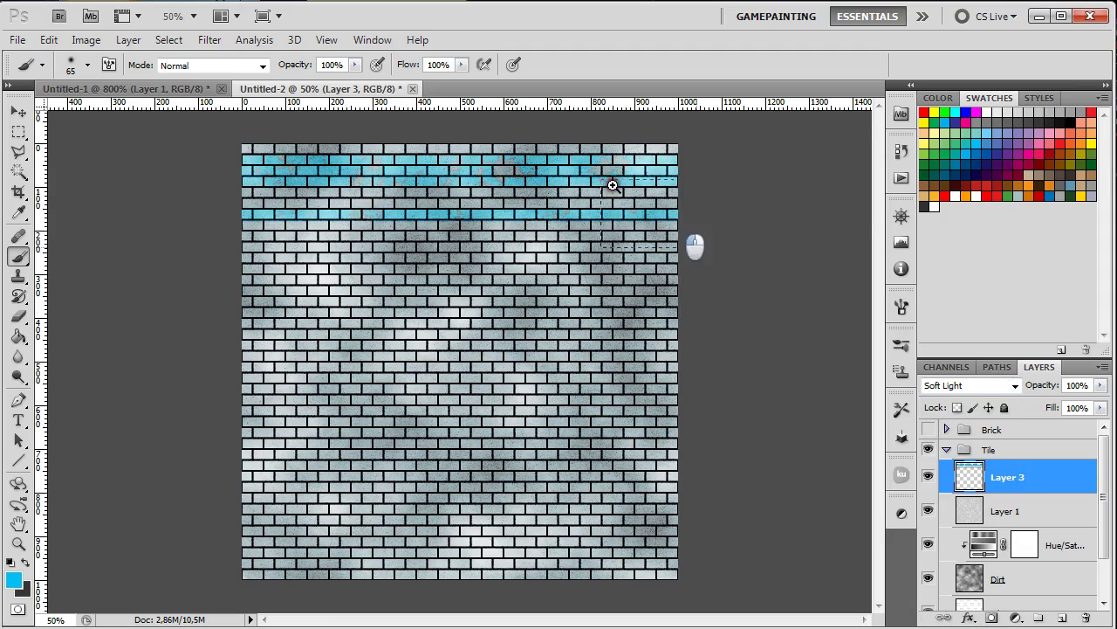
left_click_drag(611, 183, 561, 157)
left_click(639, 288, "ctrl+alt")
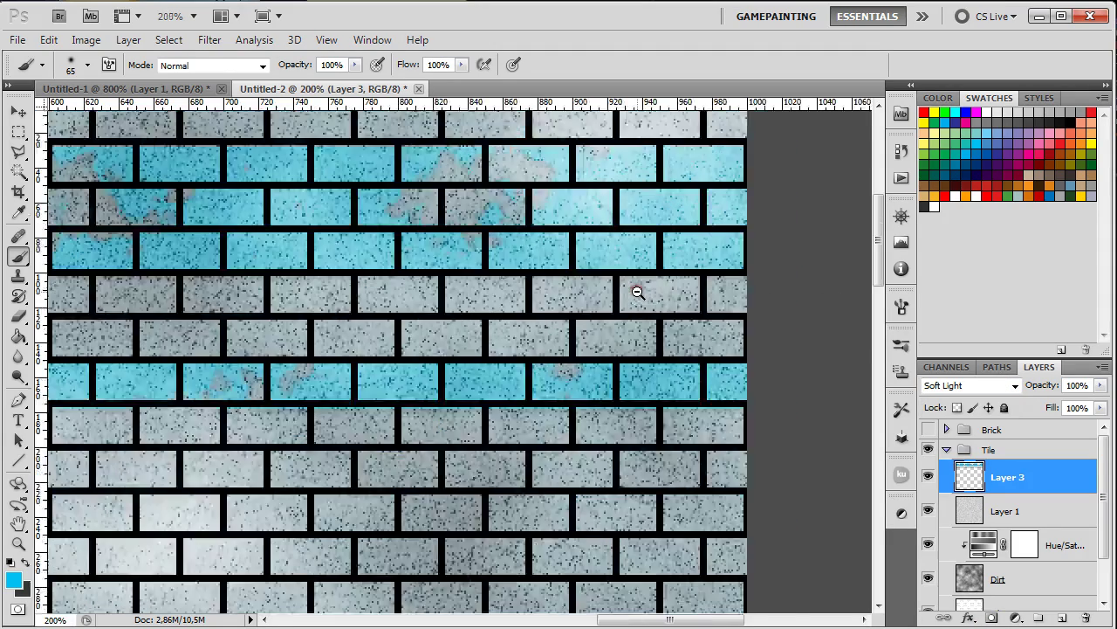
left_click(639, 288, "ctrl+alt")
left_click(639, 289, "ctrl+alt")
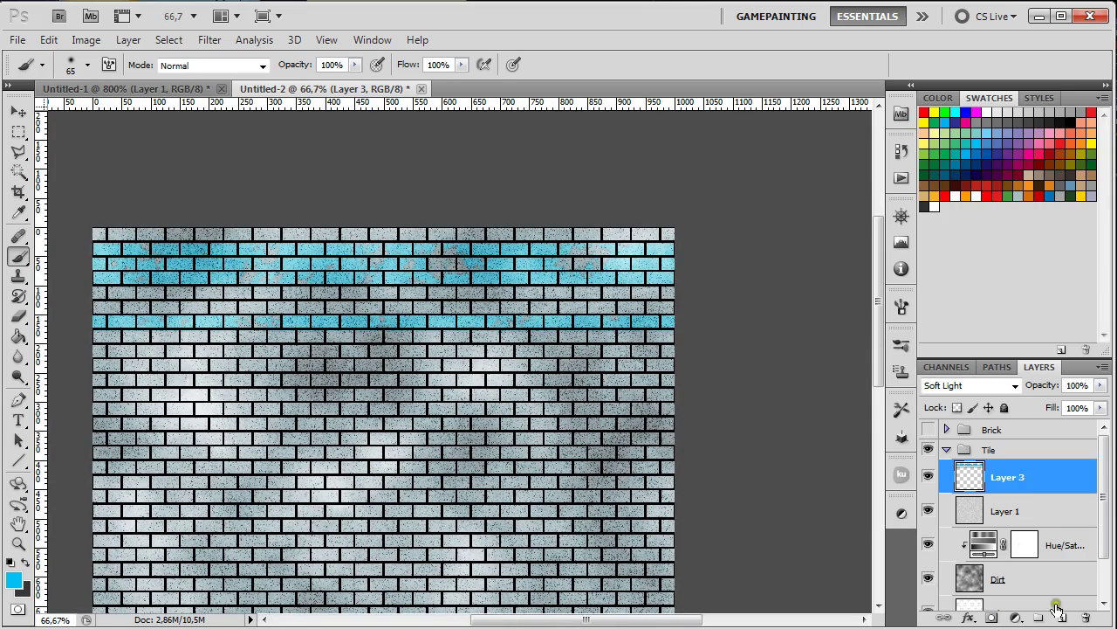
Add a near-black 0a0a0a Outer Glow in Normal blend mode to Layer 3
left_click(967, 618)
left_click(1020, 469)
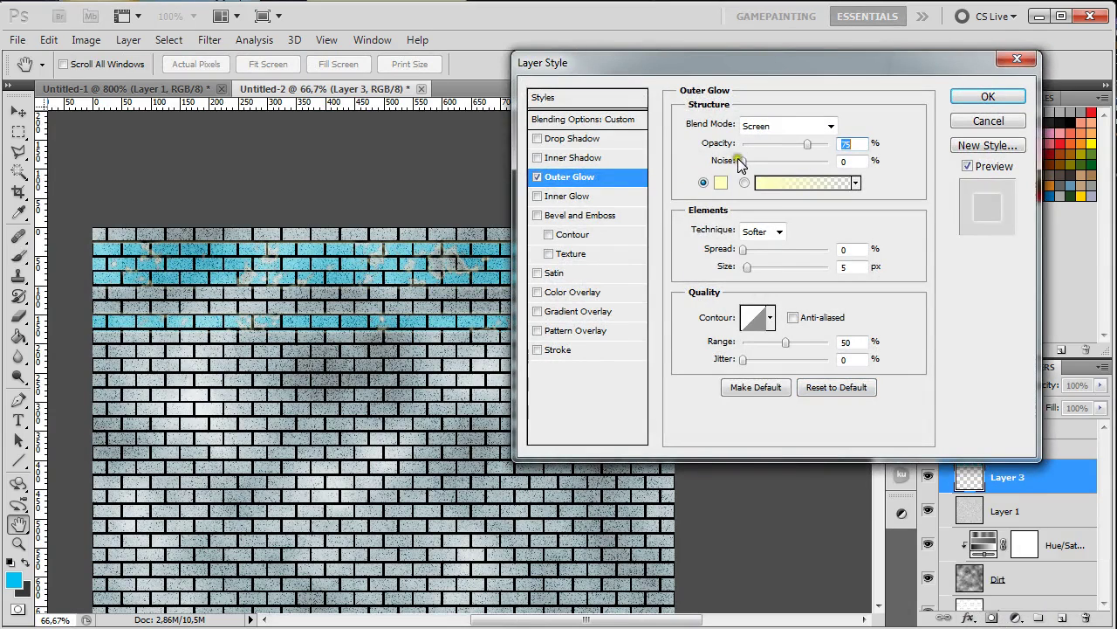
left_click(756, 126)
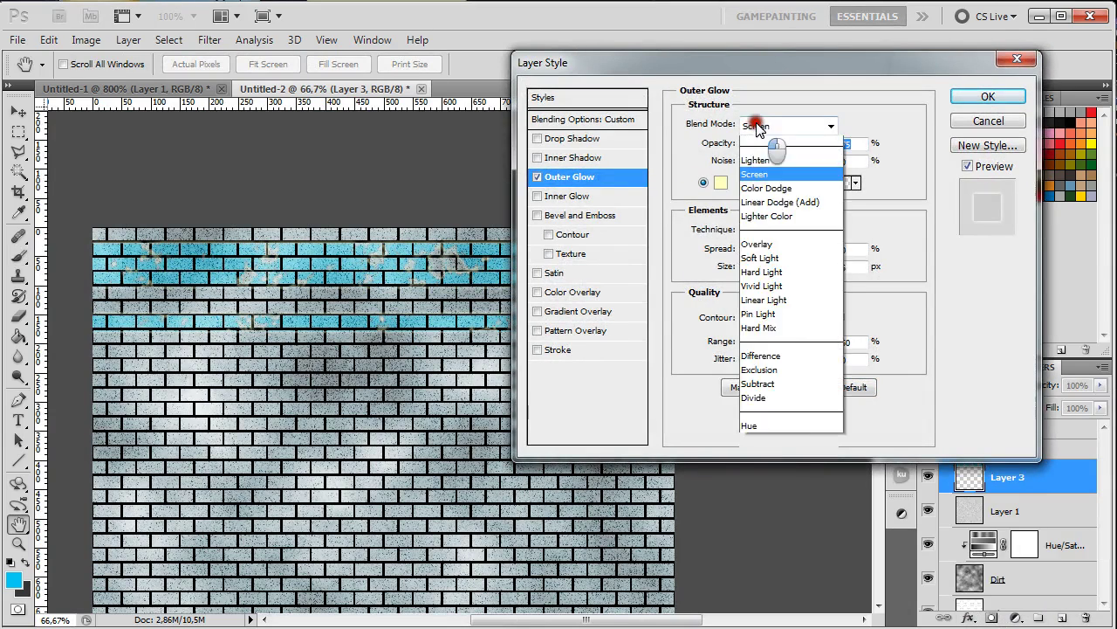
left_click(760, 131)
left_click(721, 182)
left_click_drag(760, 369, 661, 553)
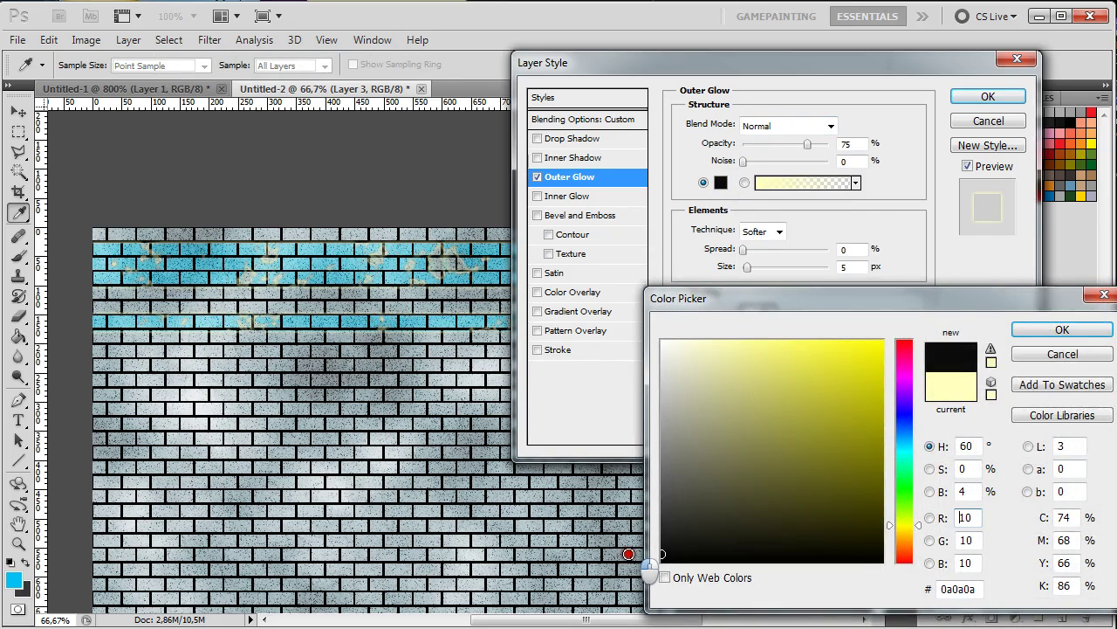
left_click(1063, 330)
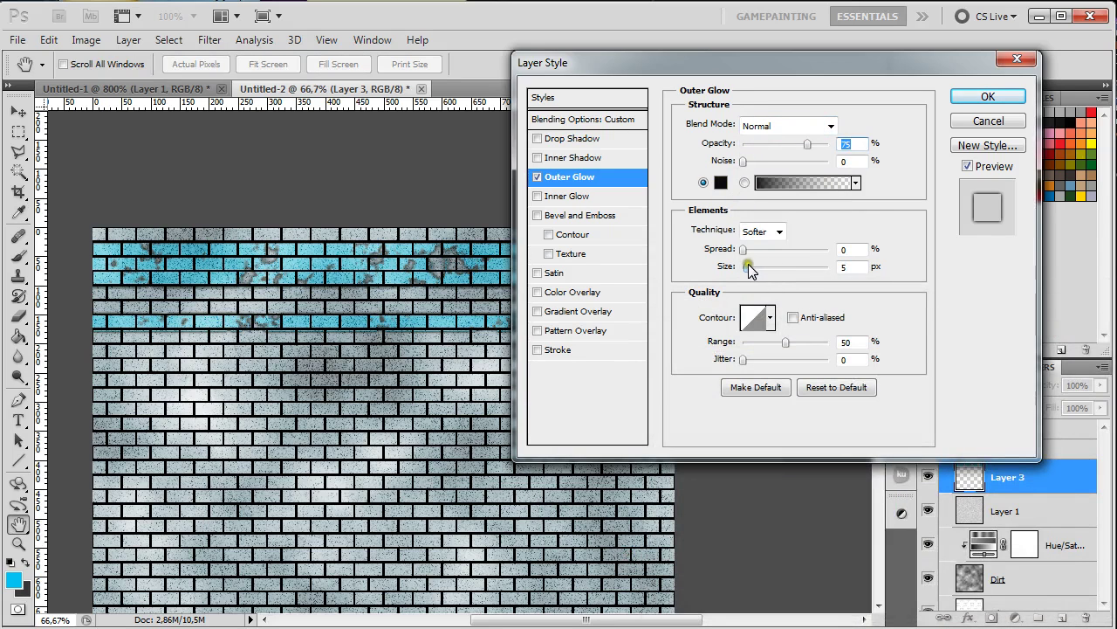
left_click(987, 97)
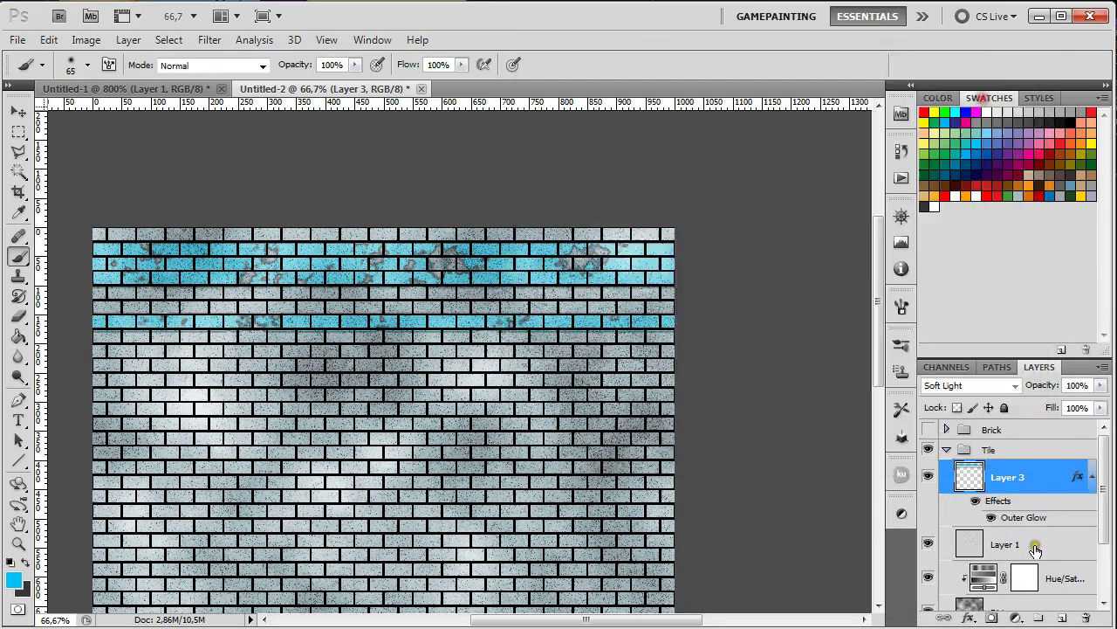
Create an empty Layer 4 beneath Layer 3 and select both layers
left_click(1062, 617)
left_click_drag(1040, 515, 1028, 474)
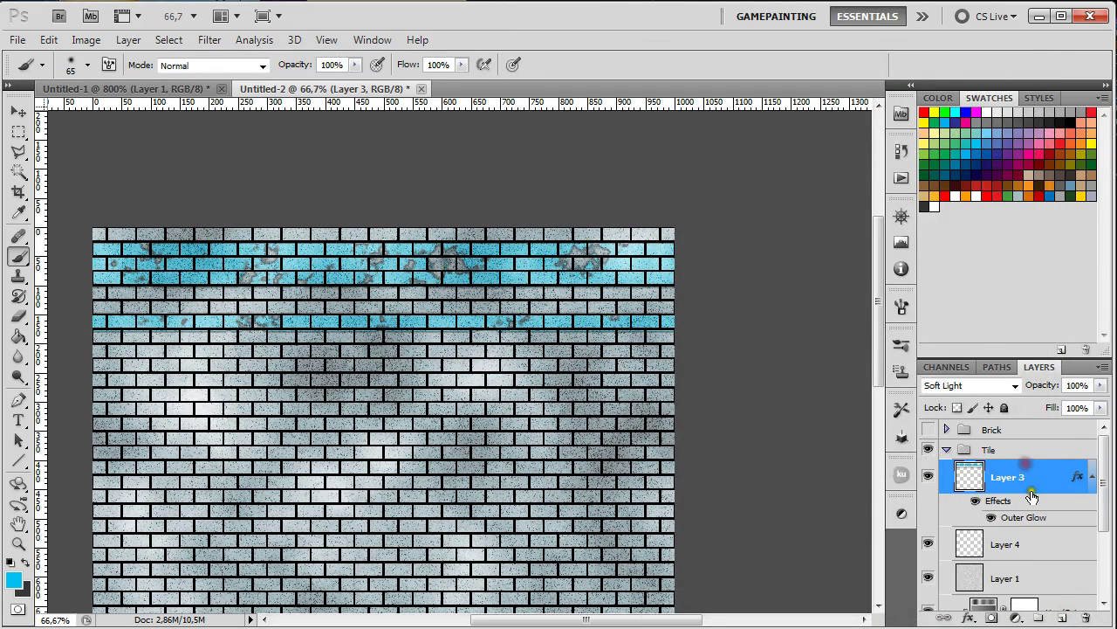
left_click(1028, 544, "shift")
Merge the layers to bake in the glow, then blend the band with Linear Burn
key("ctrl+e")
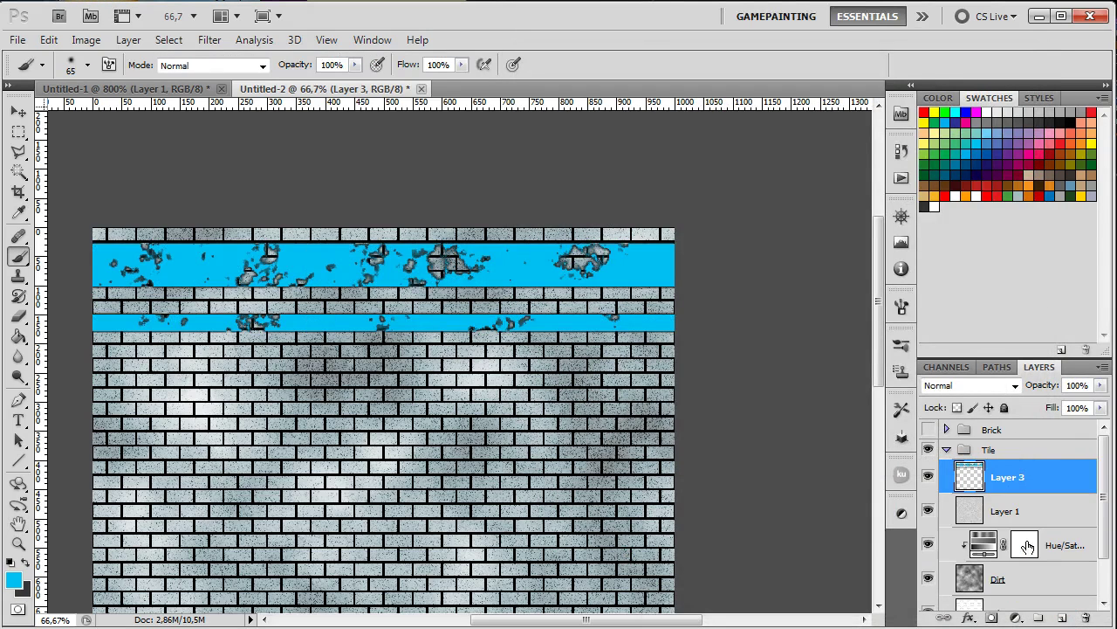
left_click(1013, 385)
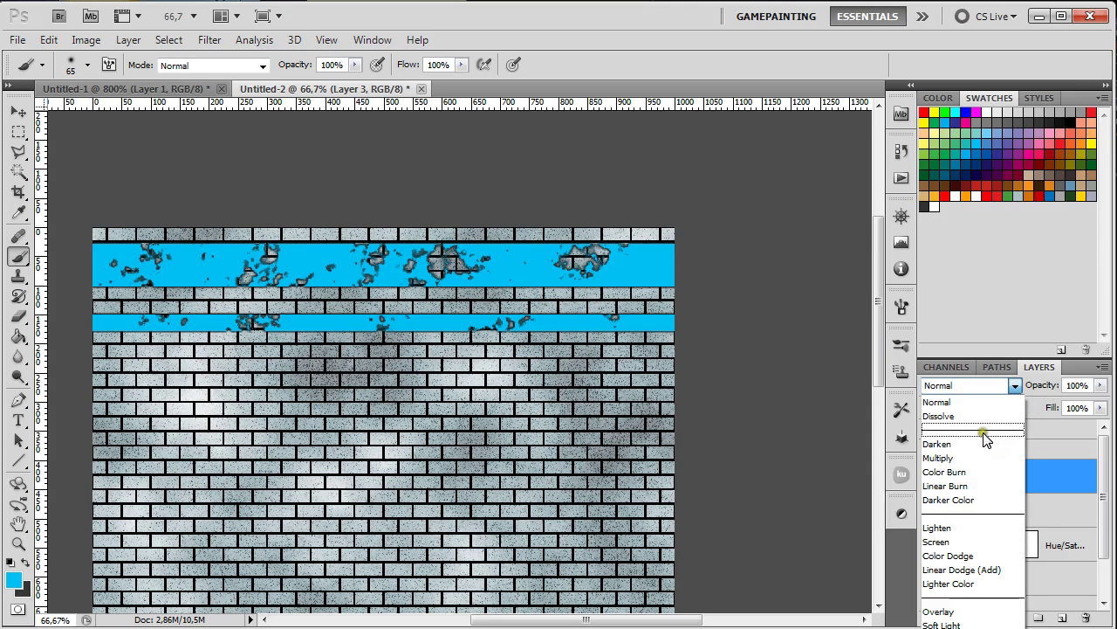
left_click(961, 623)
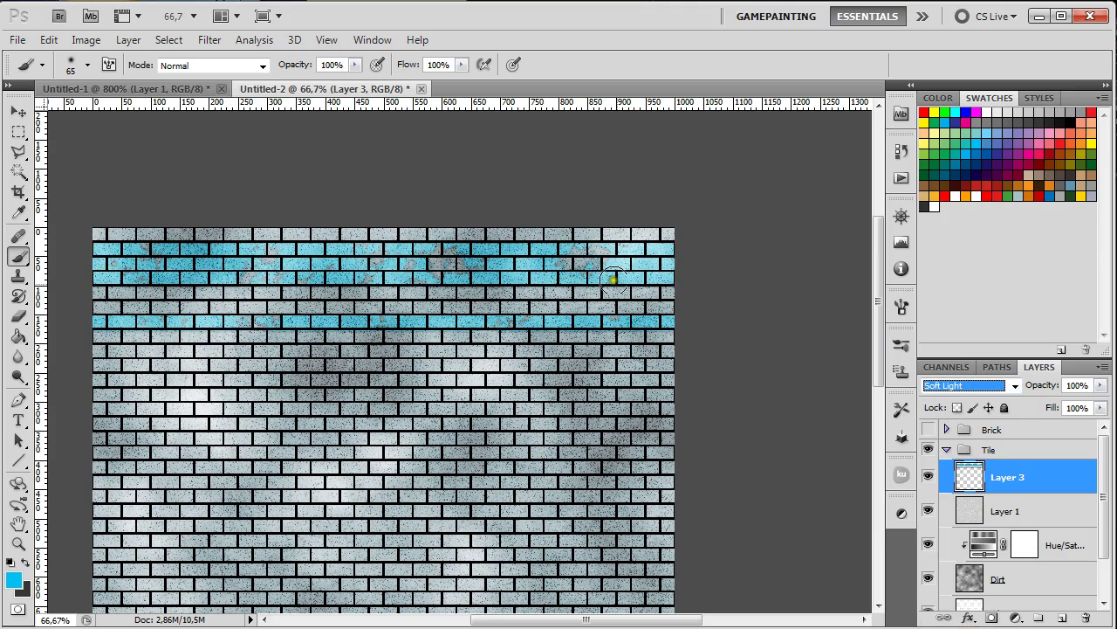
left_click(1012, 385)
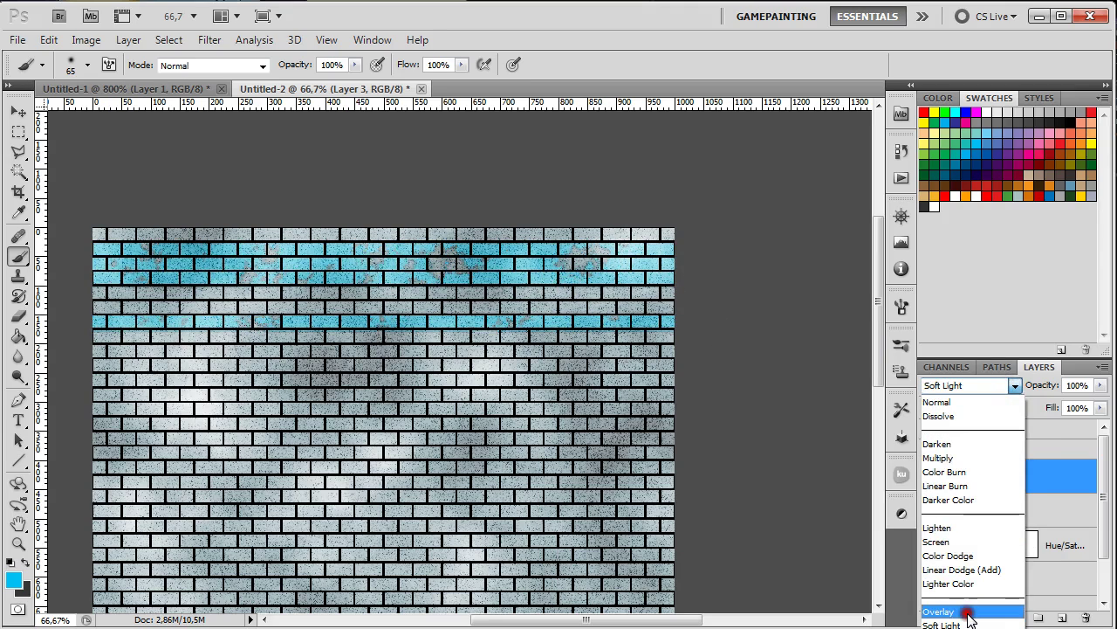
left_click(967, 616)
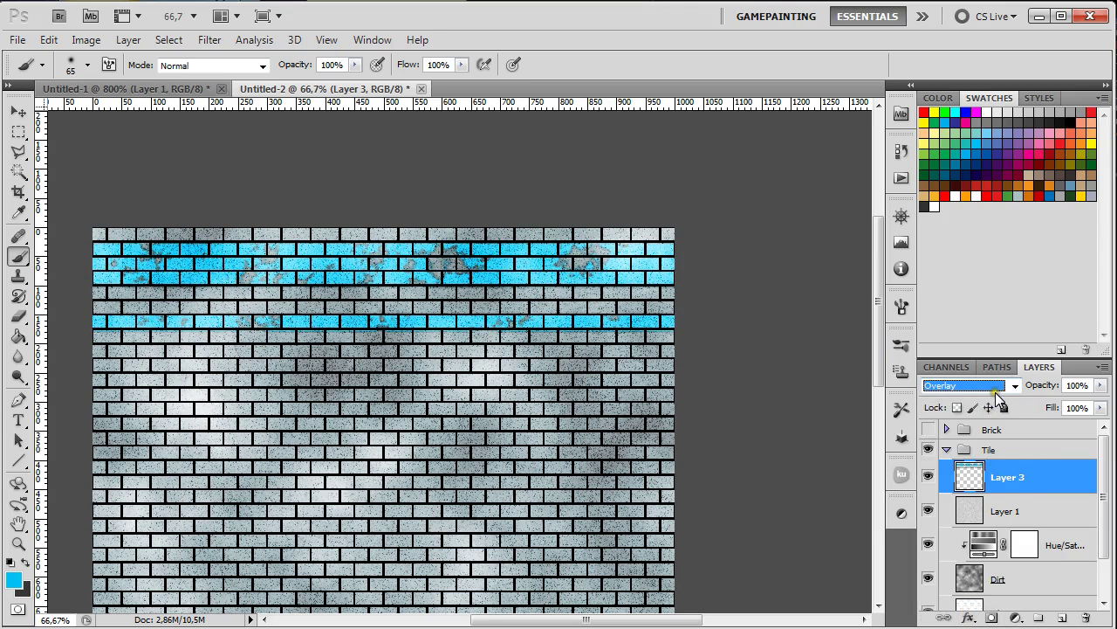
scroll(999, 386, "down", 2)
scroll(999, 387, "down", 6)
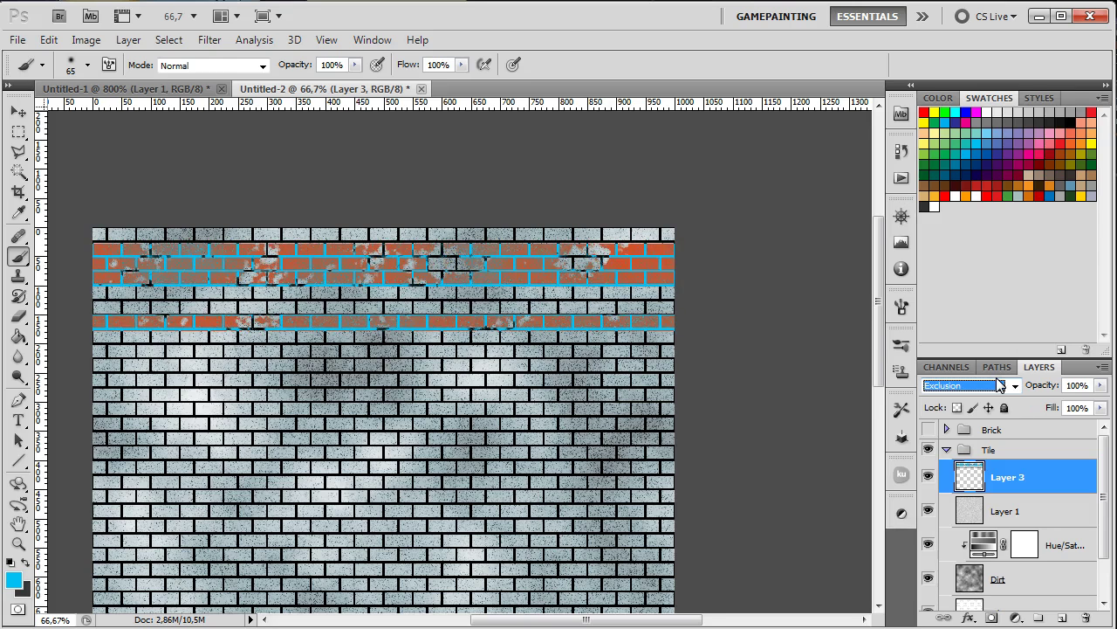
scroll(999, 387, "up", 7)
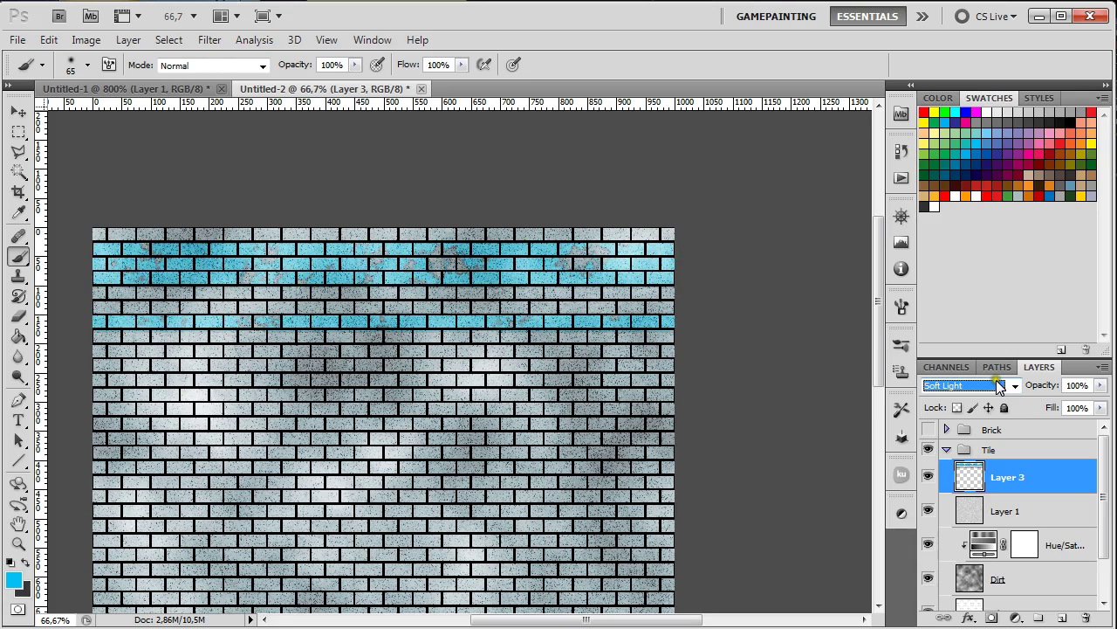
scroll(999, 386, "up", 4)
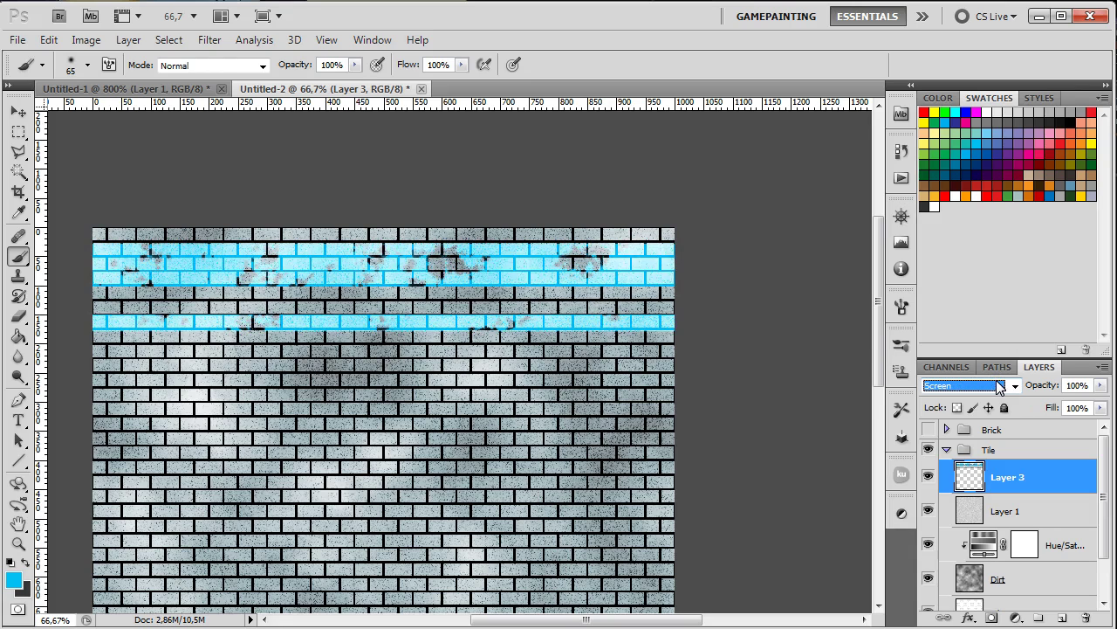
scroll(1000, 387, "up", 1)
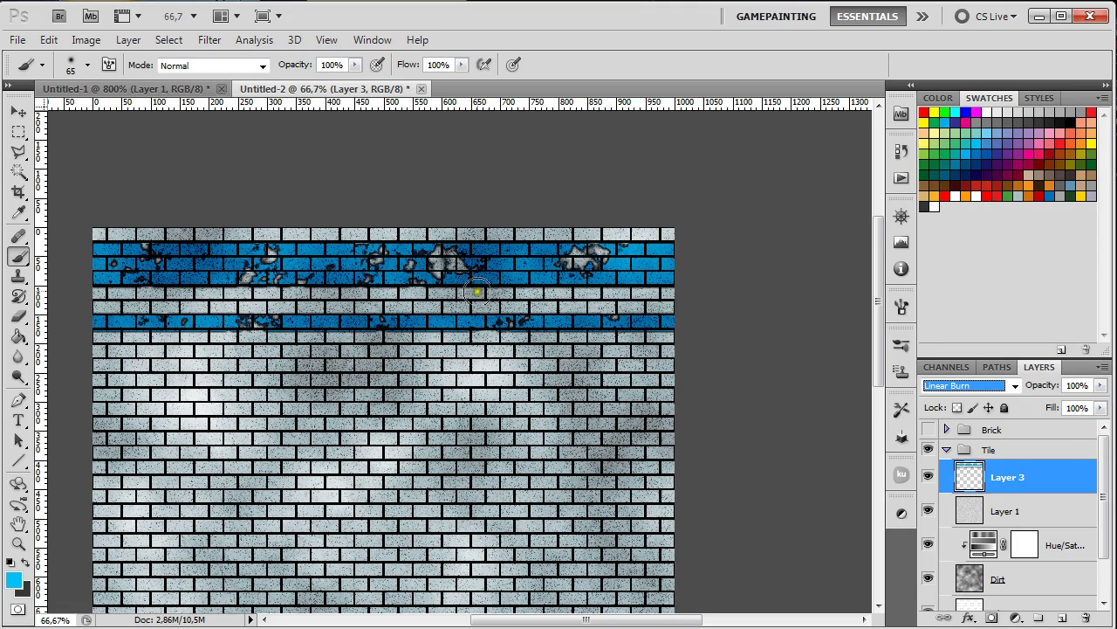
Zoom in on the band's right edge, then zoom out and re-centre the texture
left_click(709, 364)
left_click(463, 358, "alt")
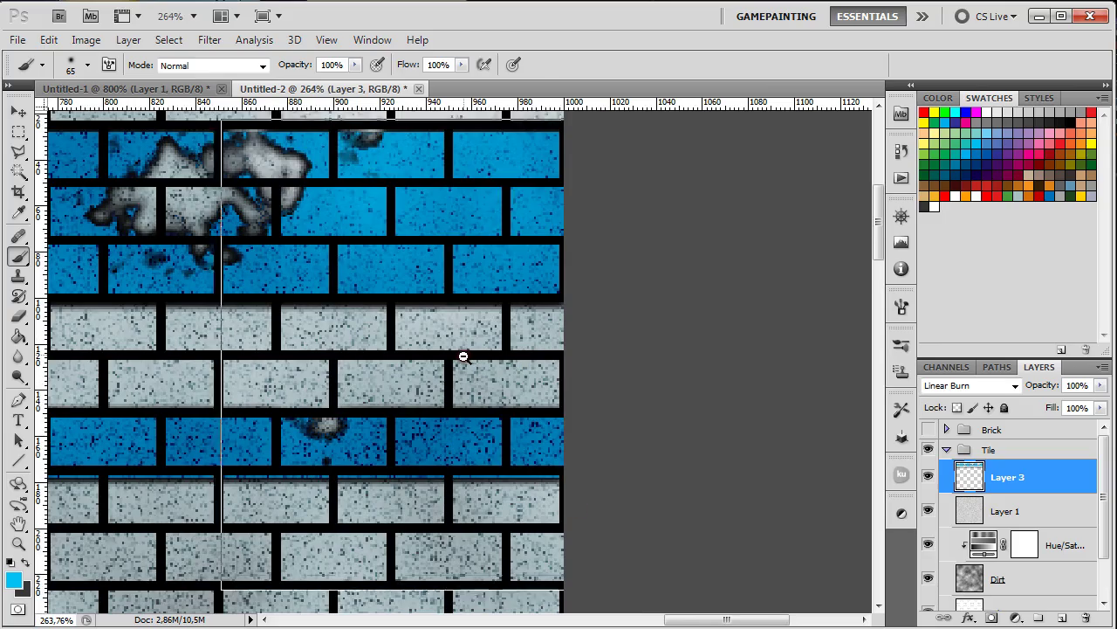
left_click(463, 358, "alt")
left_click(463, 358, "alt")
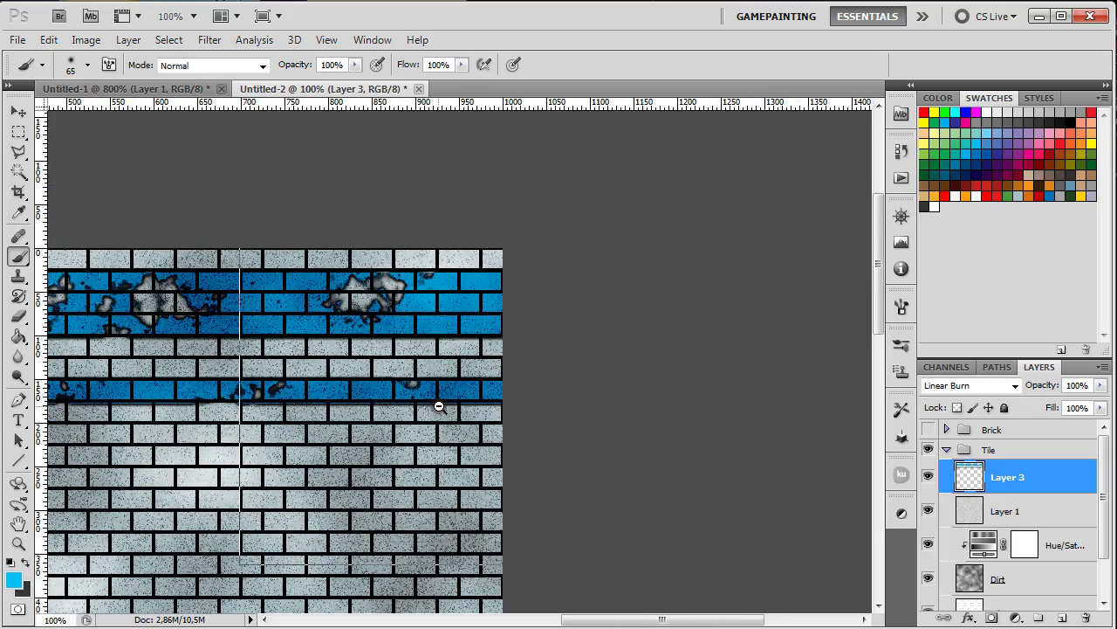
left_click(438, 407, "alt")
left_click_drag(262, 369, 577, 289)
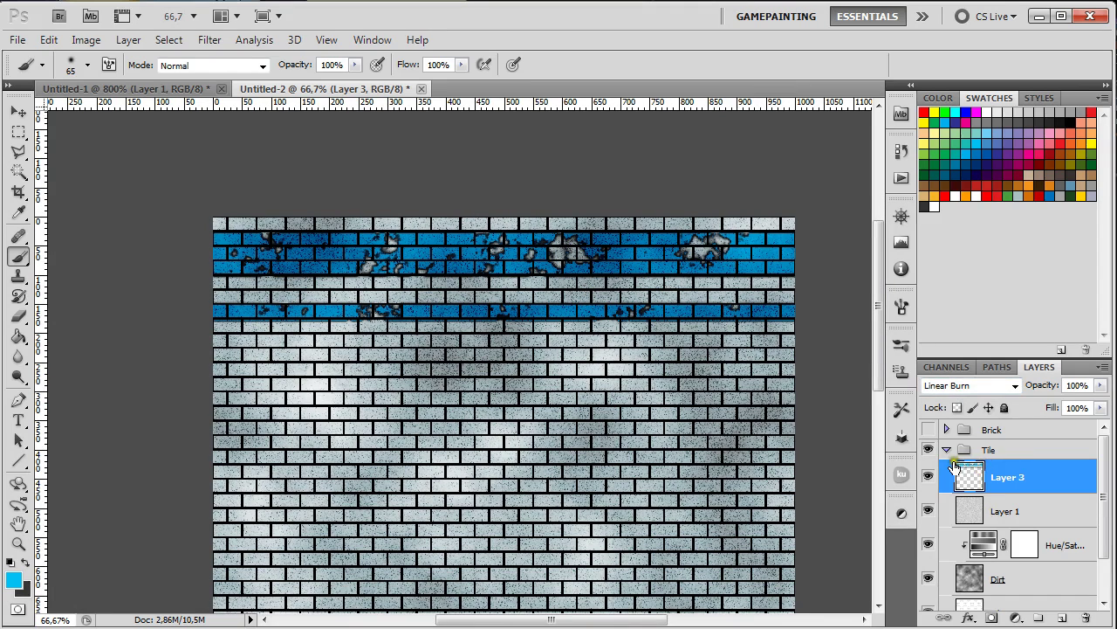
key("ctrl+t")
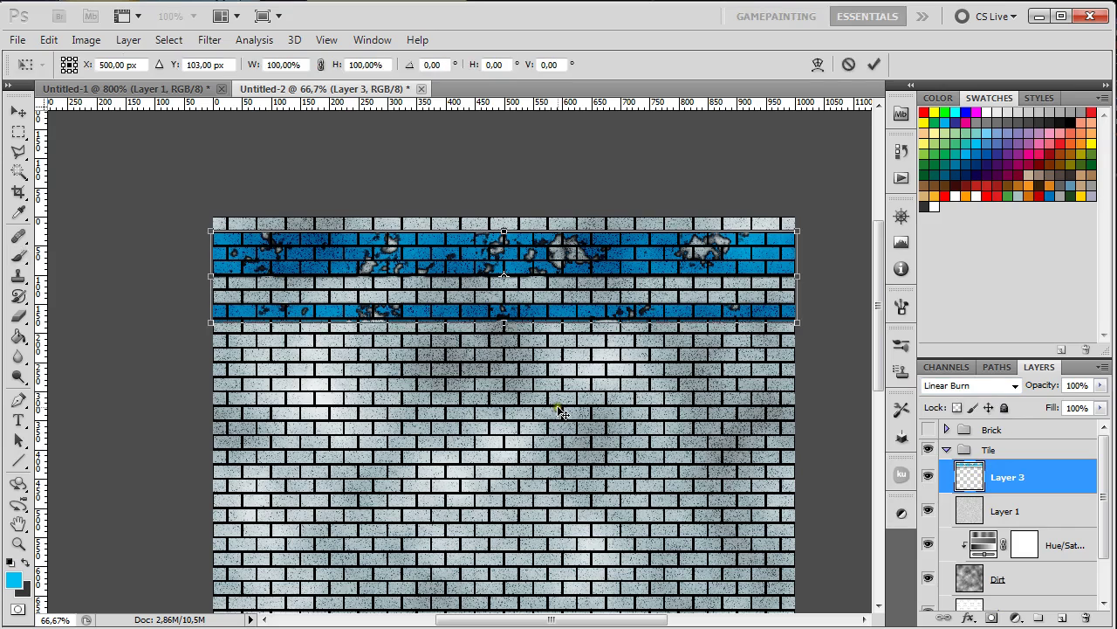
left_click_drag(155, 222, 258, 329)
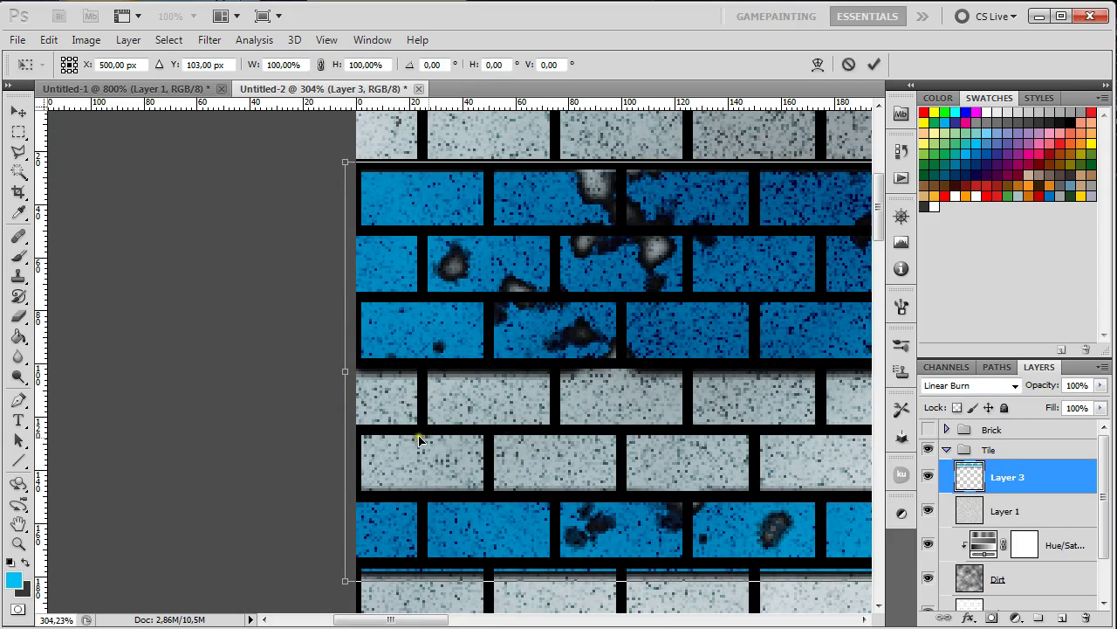
key("Return")
key("b")
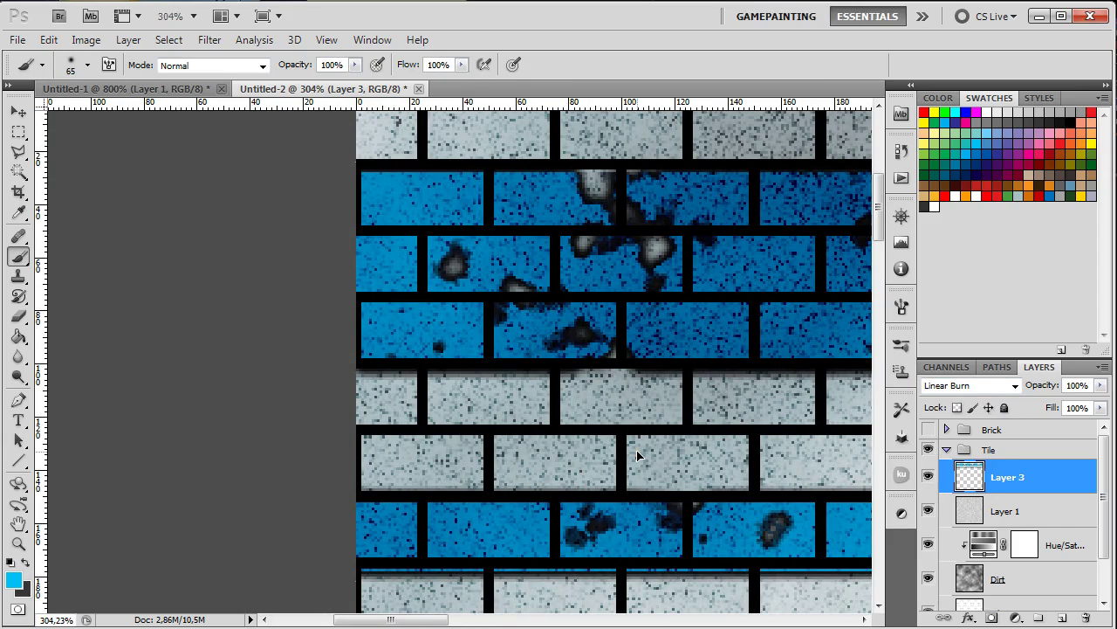
left_click(635, 432, "alt")
left_click(635, 432, "alt")
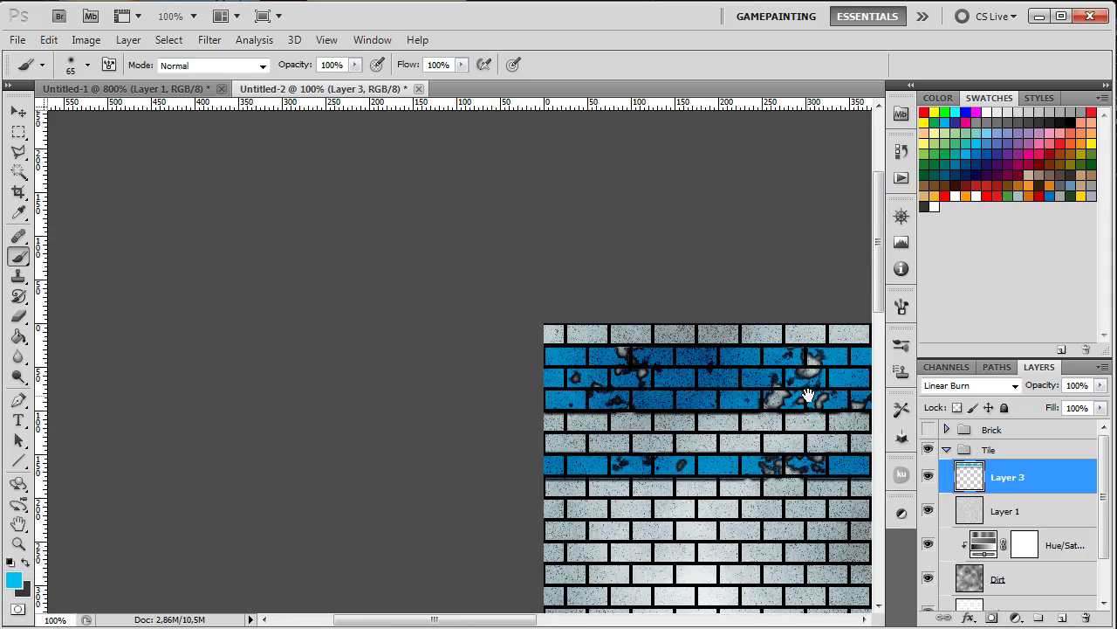
left_click_drag(809, 394, 566, 371)
left_click(565, 371, "alt")
left_click(585, 358, "alt")
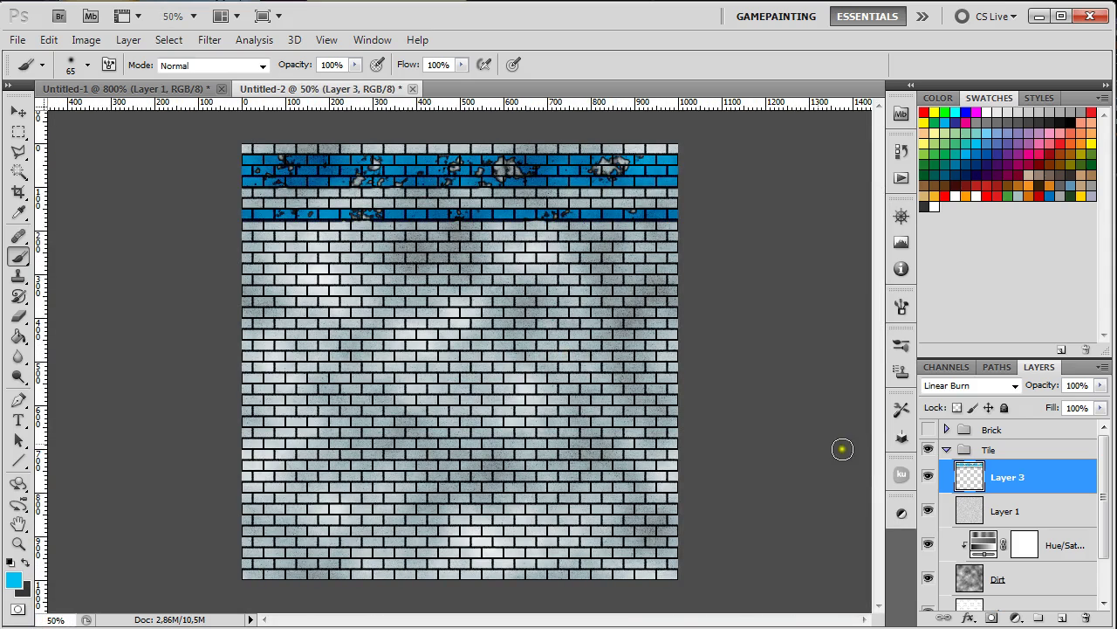
Crop the 1000×1000 px image corner to corner at the canvas edges
left_click(18, 192)
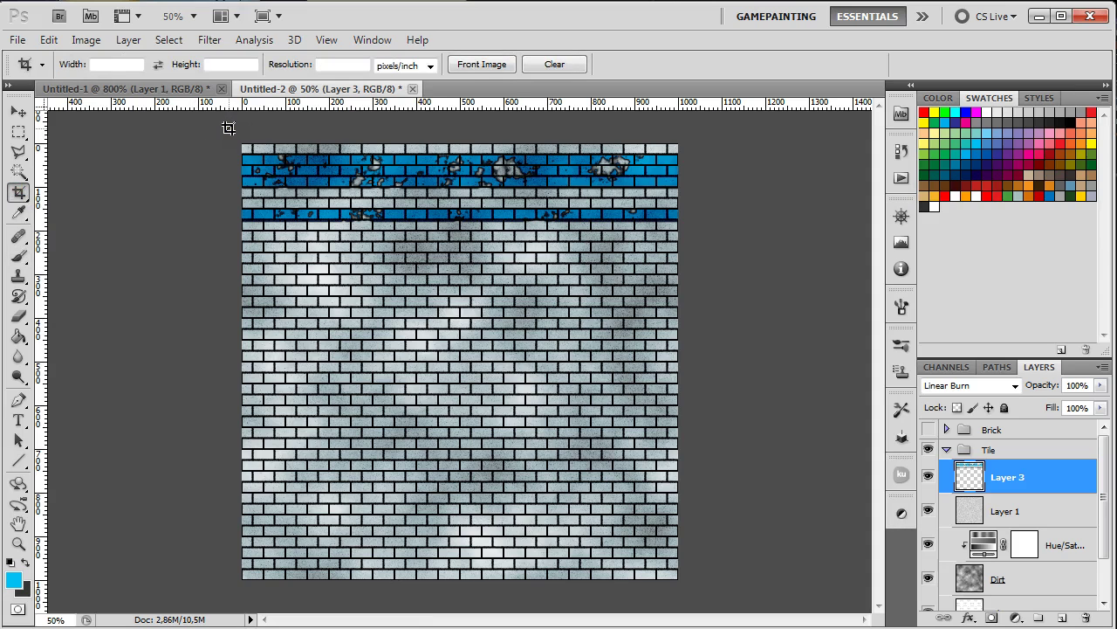
left_click_drag(228, 128, 693, 565)
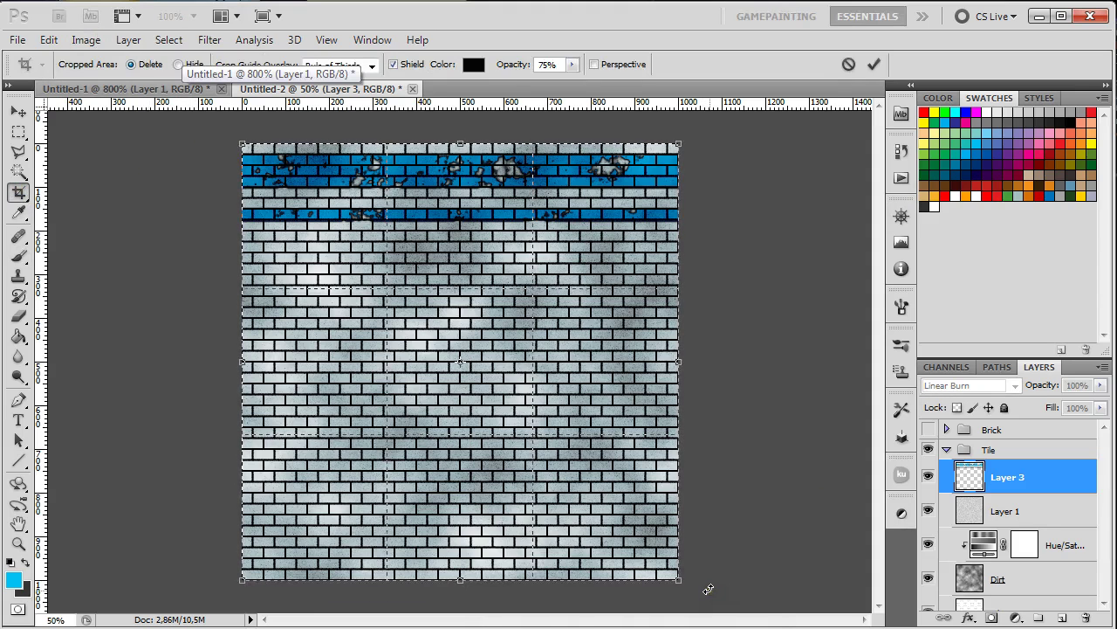
key("Return")
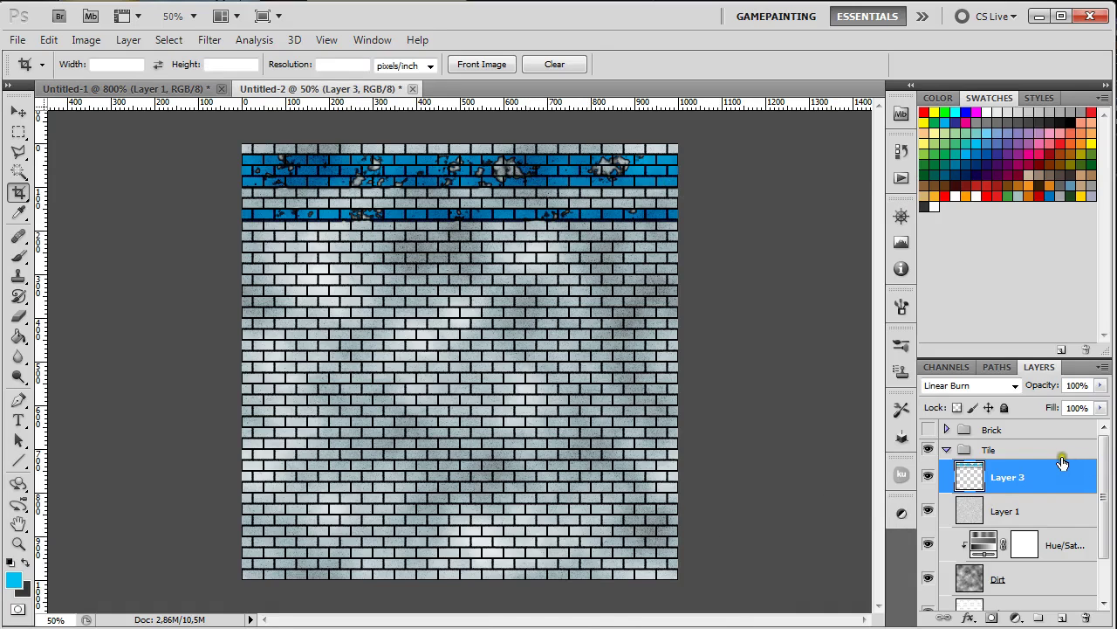
Collapse and hide the Tile group, show and expand the Brick group, and select Bricks
left_click(946, 450)
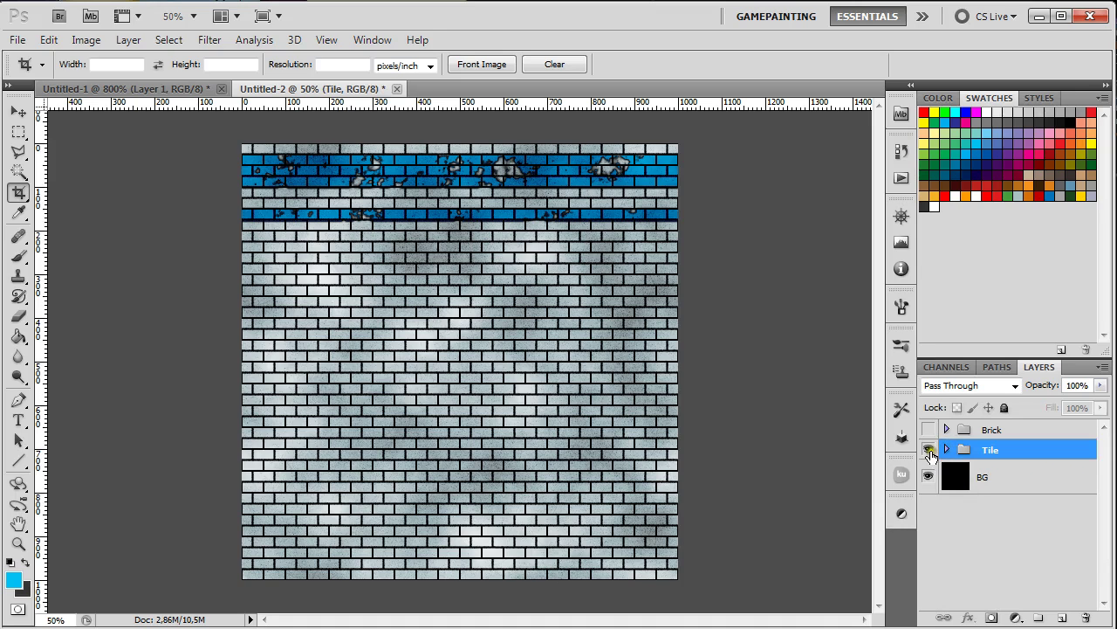
left_click(928, 449)
left_click(928, 429)
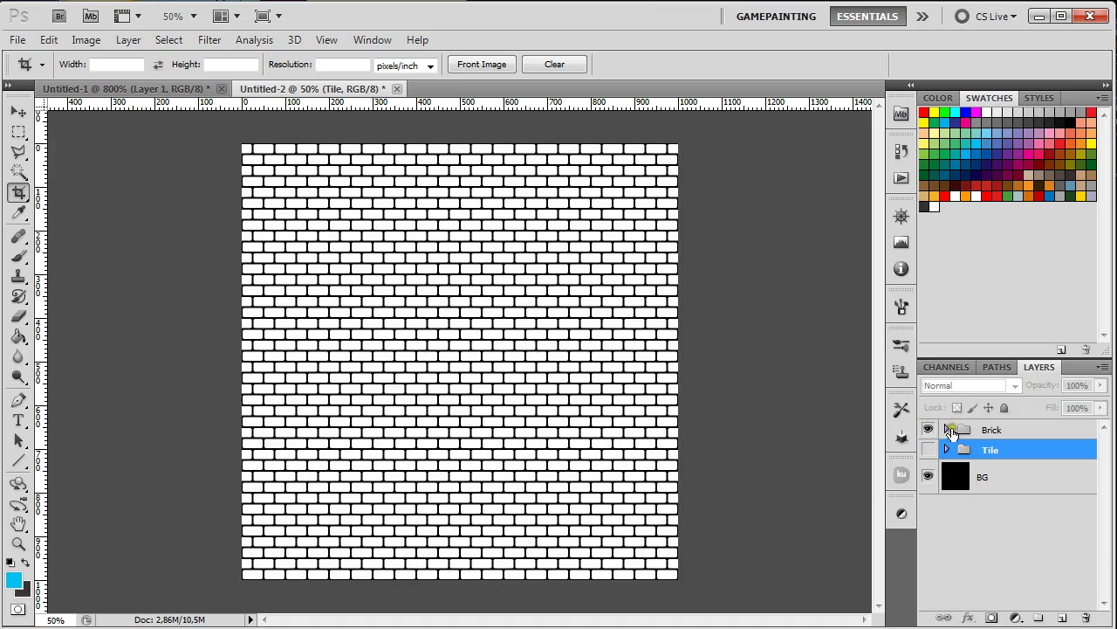
left_click(947, 431)
left_click(978, 456)
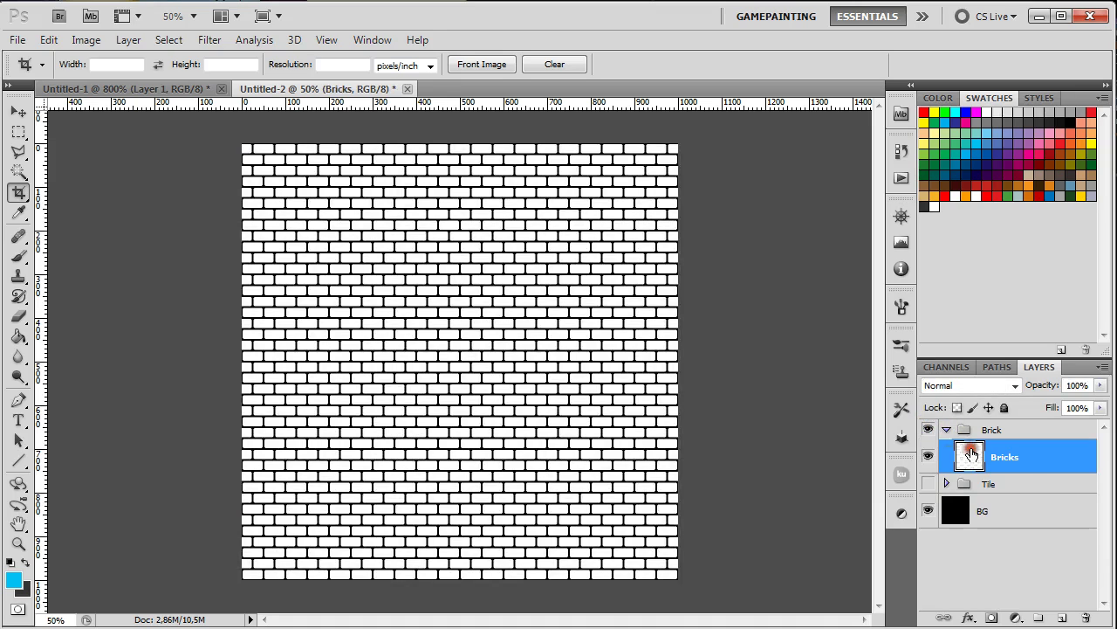
Zoom in closely on the white bricks, then back out to the whole pattern
left_click(18, 543)
left_click_drag(729, 500, 567, 416)
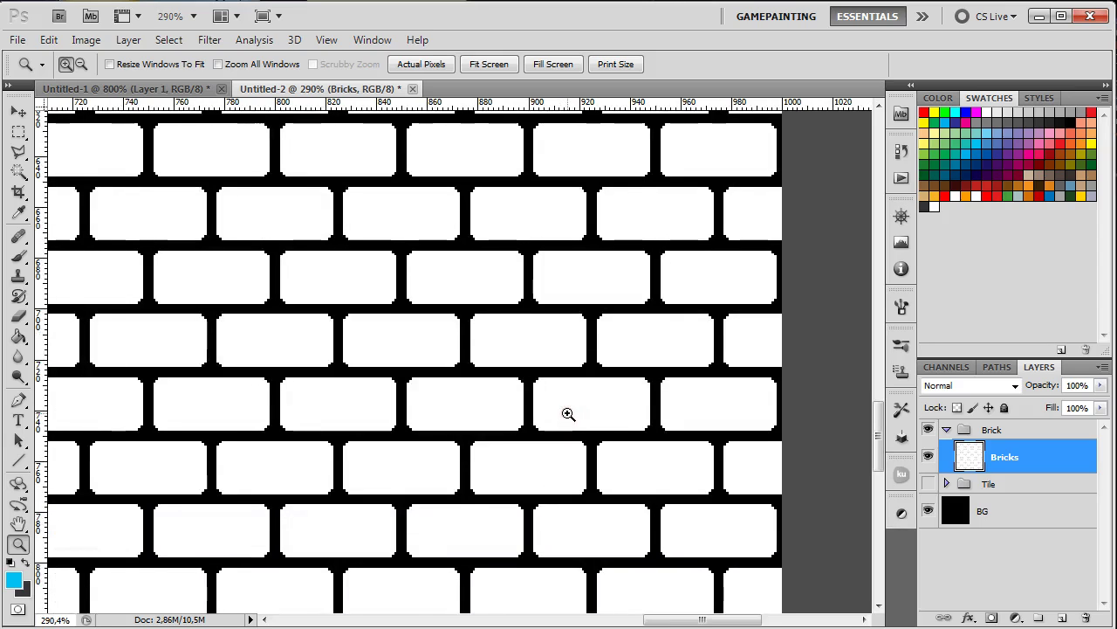
left_click(581, 403, "alt")
left_click(583, 403, "alt")
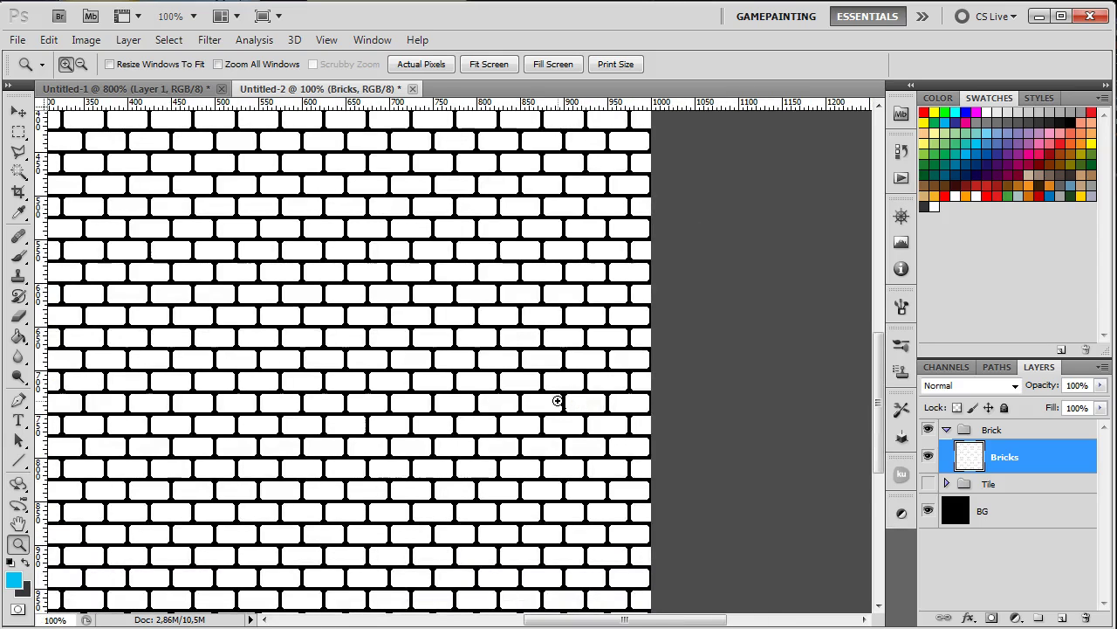
left_click(557, 400, "alt")
left_click(558, 400, "alt")
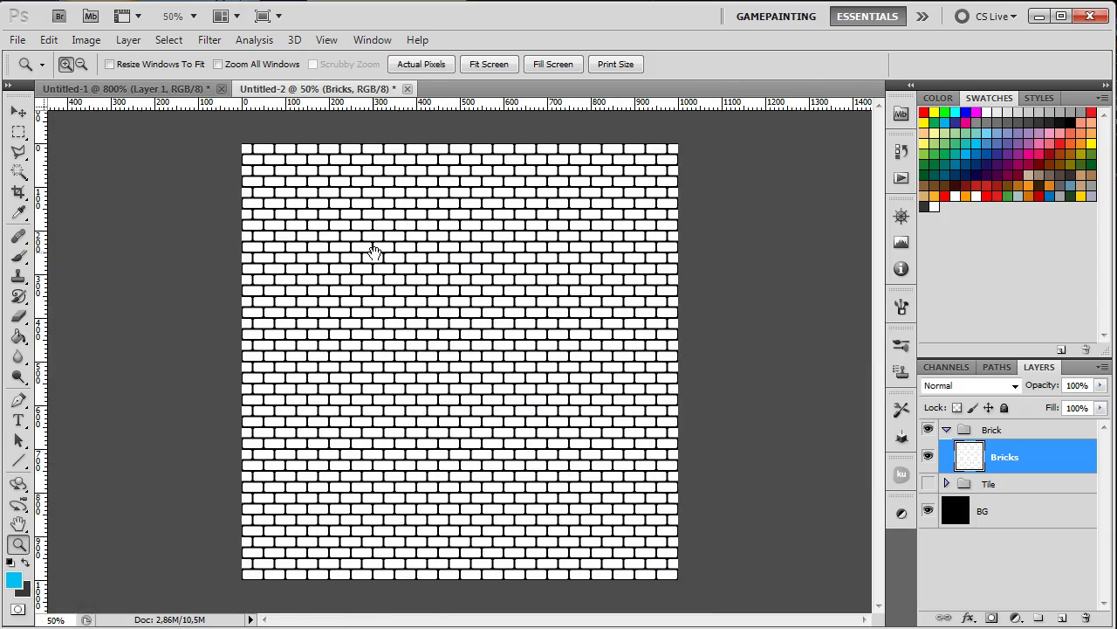